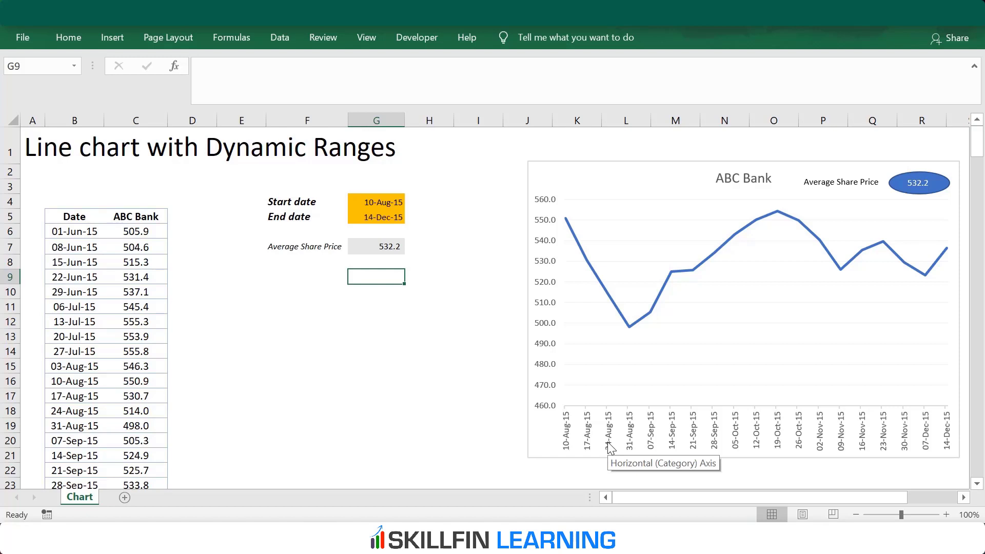
Set the start date to 31-Aug-15 and the end date to 01-Feb-16 using the in-cell date lists.
click(394, 202)
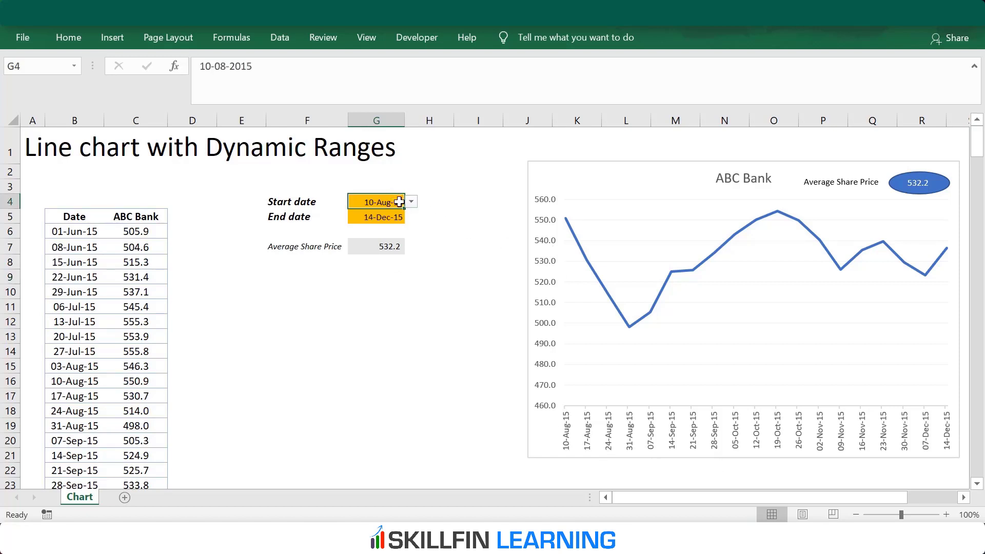
click(411, 202)
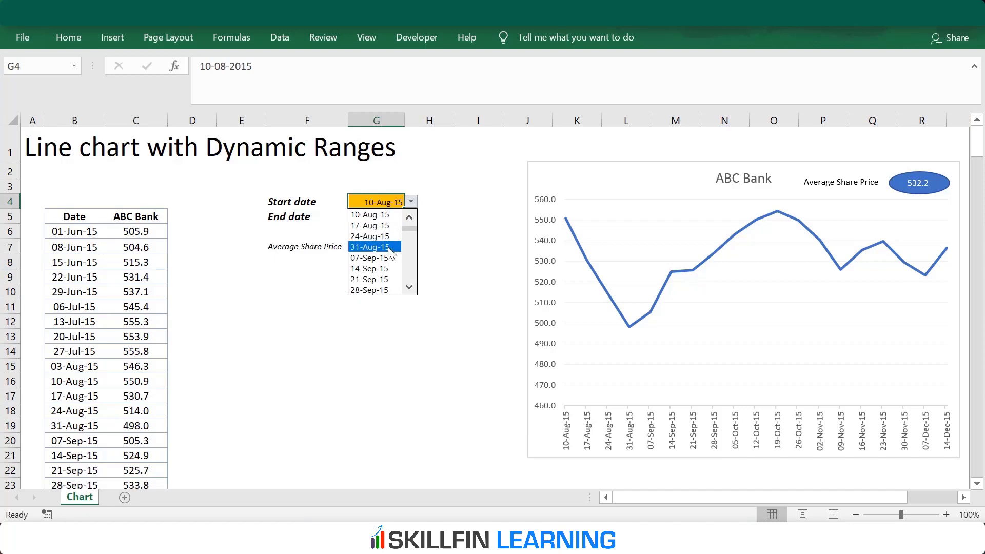
click(377, 245)
click(398, 217)
click(411, 217)
click(377, 306)
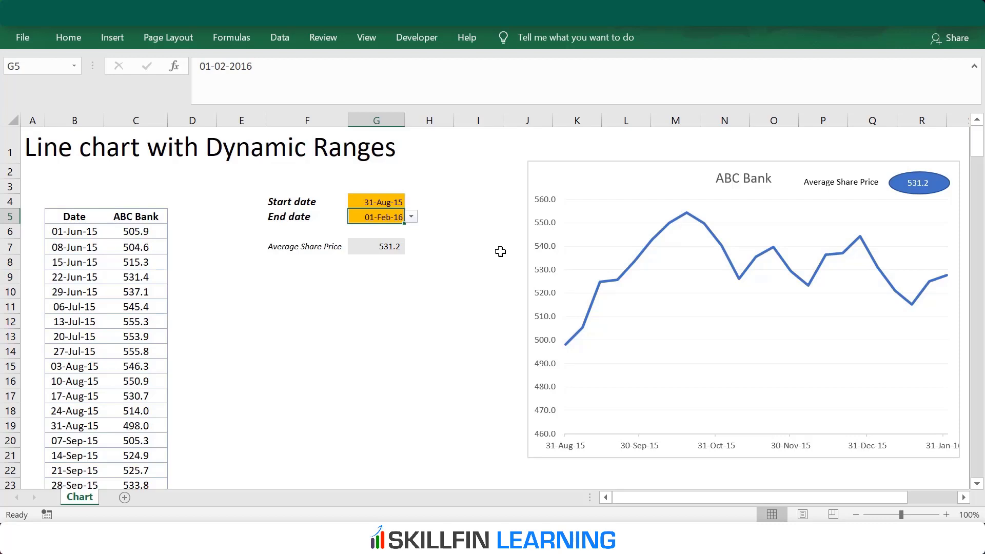
Delete the existing ABC Bank chart and clear the start date, end date and average share price cells.
click(554, 168)
key(Delete)
drag(377, 202, 381, 219)
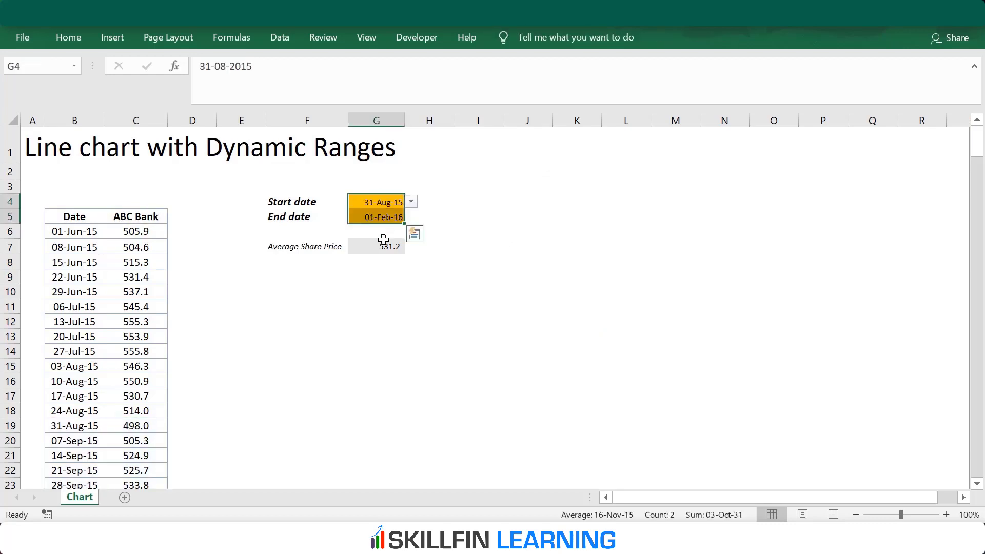
key(Delete)
click(386, 245)
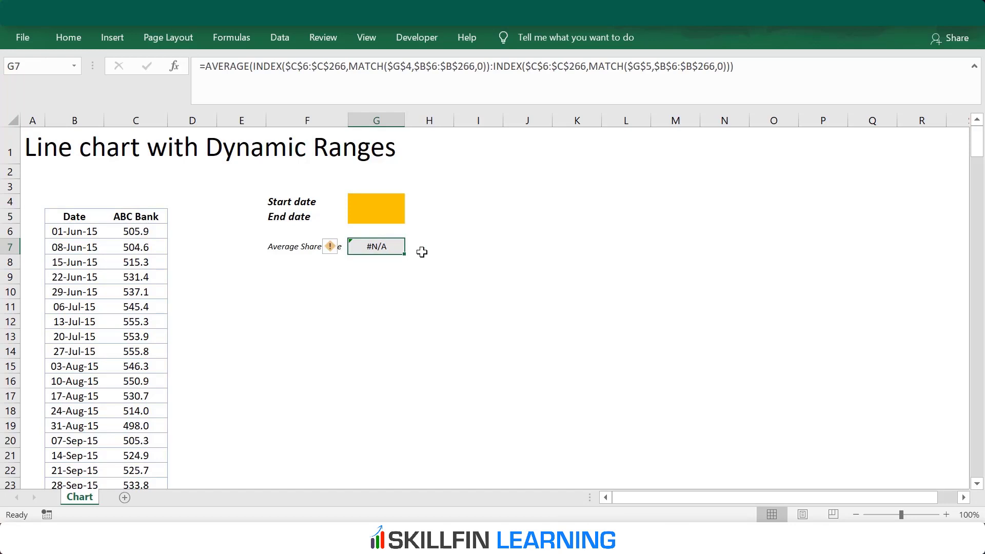
key(Delete)
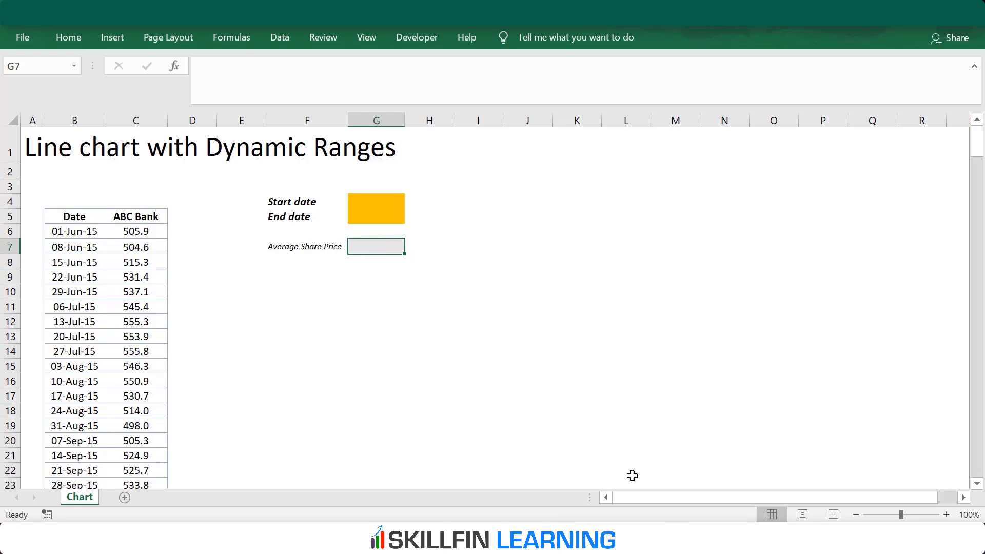
click(429, 291)
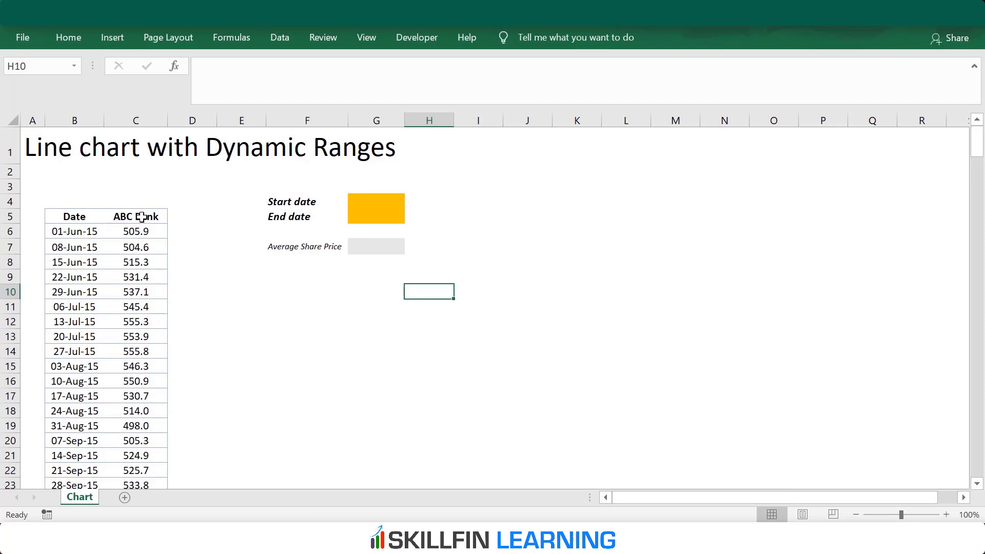
Check the first and last entries of the table's Date column, then return to the sheet's first row.
click(93, 227)
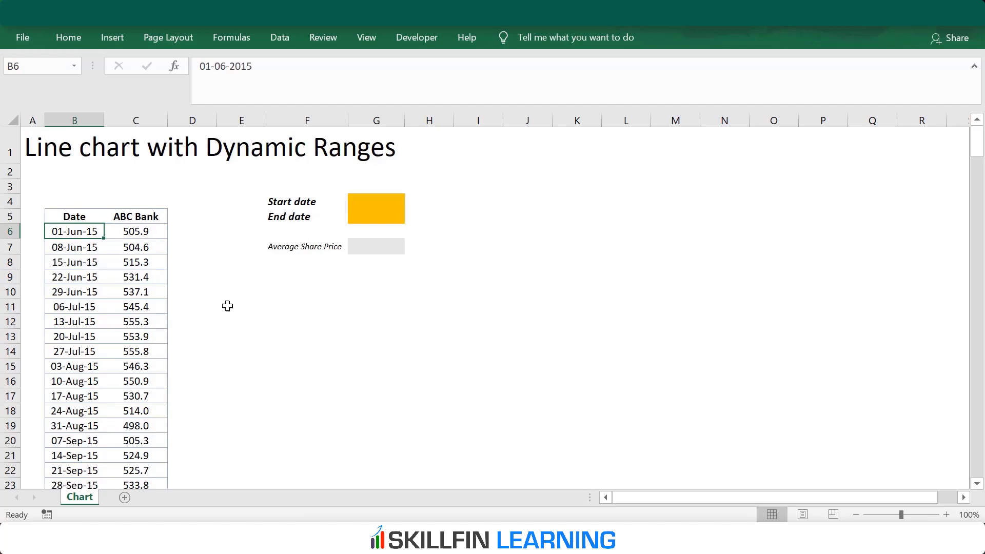
key(ctrl+Down)
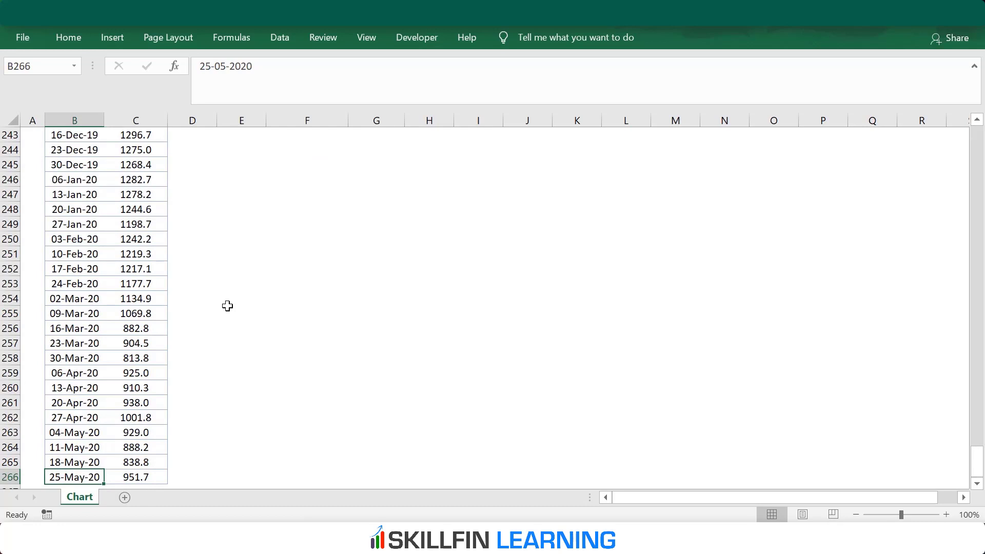
key(ctrl+Up)
key(ctrl+Up)
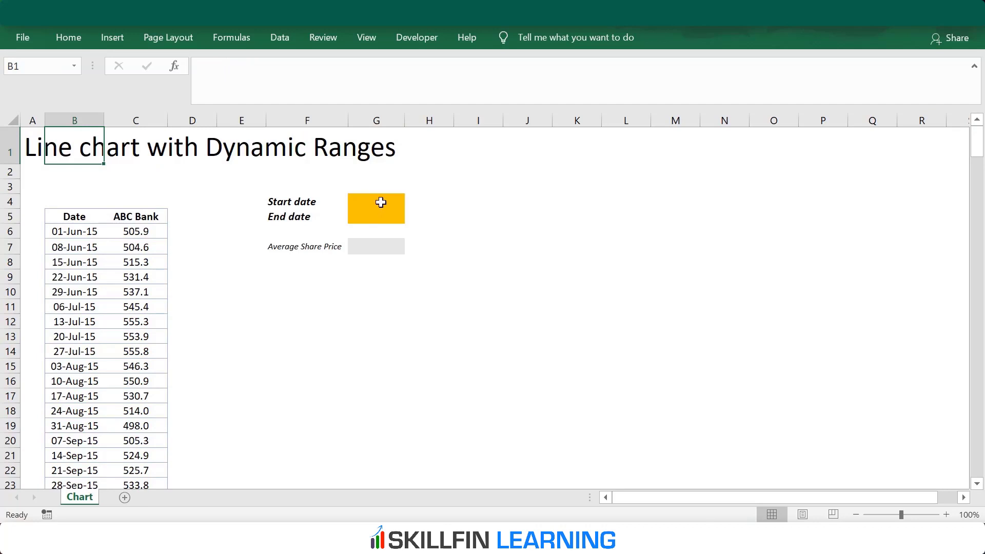
Add list data validation to the start date cell G4 with the source =$B$6:$B$266.
click(381, 202)
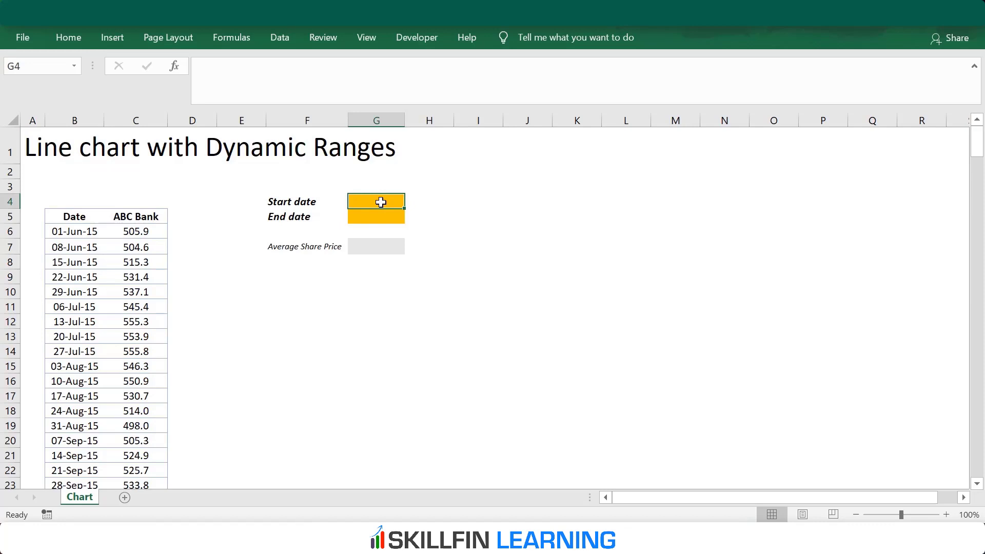
click(276, 37)
click(765, 96)
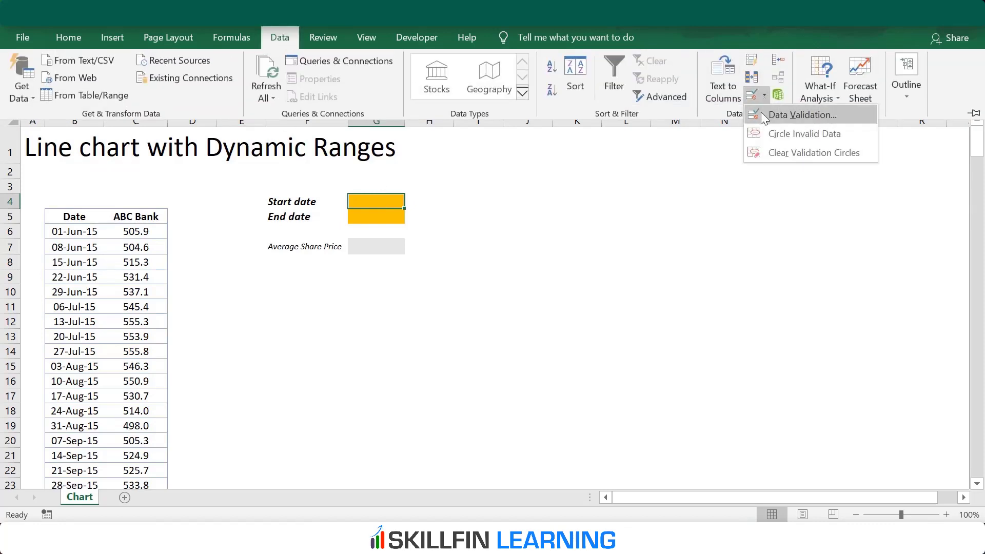
click(770, 121)
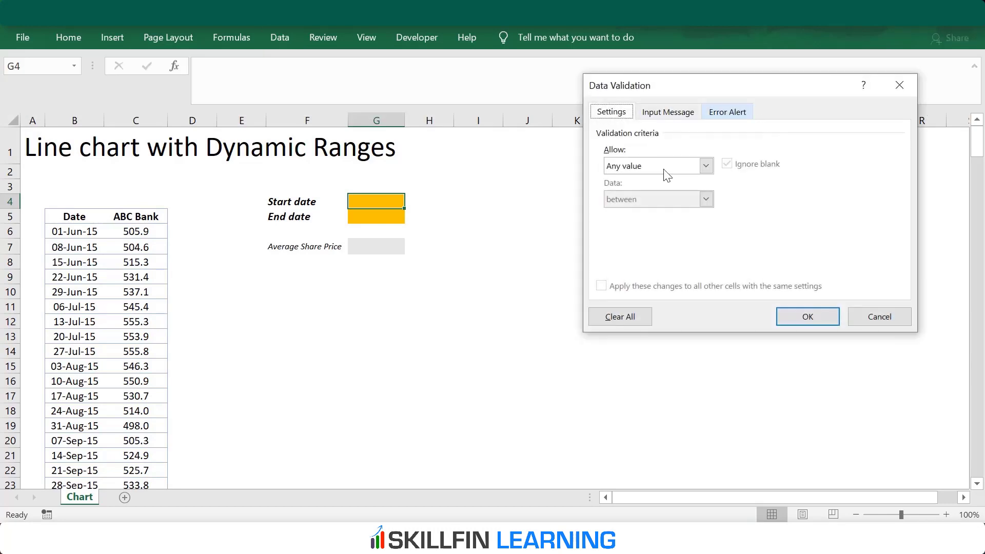
click(640, 169)
click(638, 220)
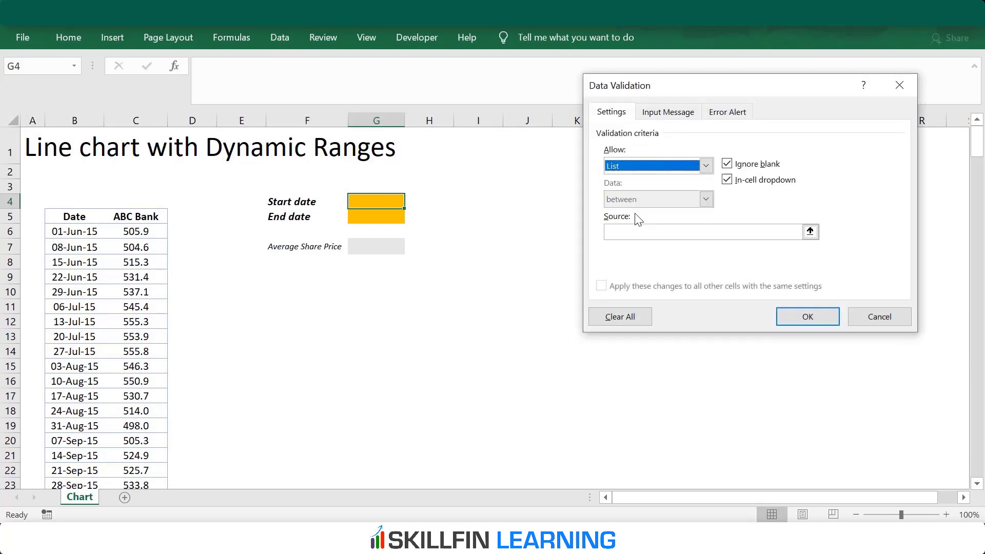
click(629, 233)
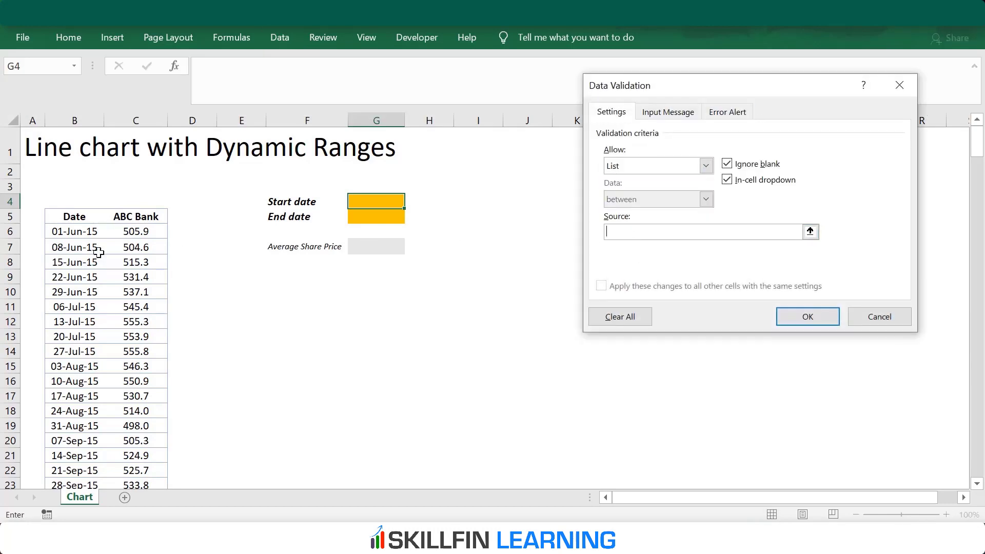
click(71, 234)
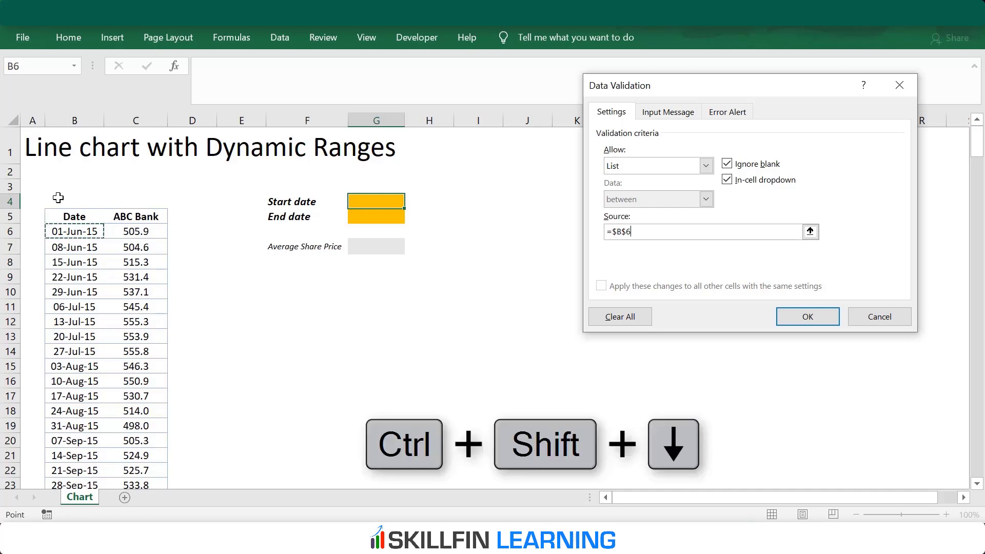
key(ctrl+shift+Down)
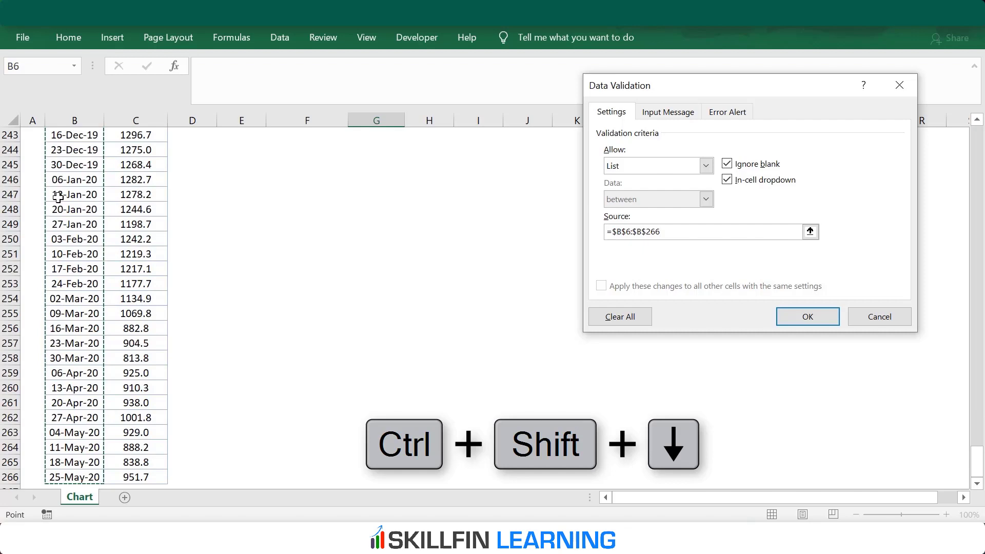
click(782, 328)
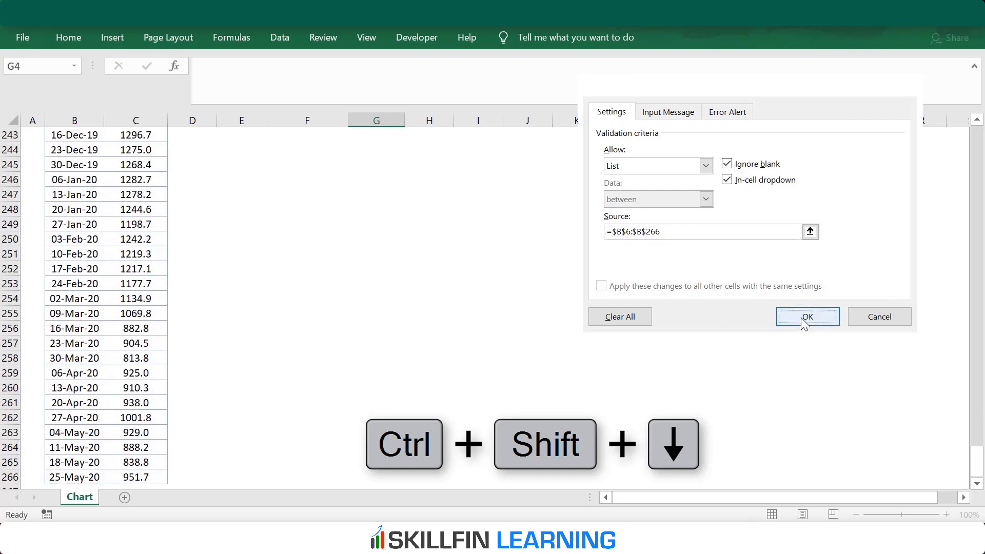
Choose 08-Jun-15 as the start date from the in-cell list.
click(411, 202)
click(377, 221)
click(453, 222)
Copy the start date cell G4 with its validation list into the end date cell G5.
click(380, 200)
key(ctrl+c)
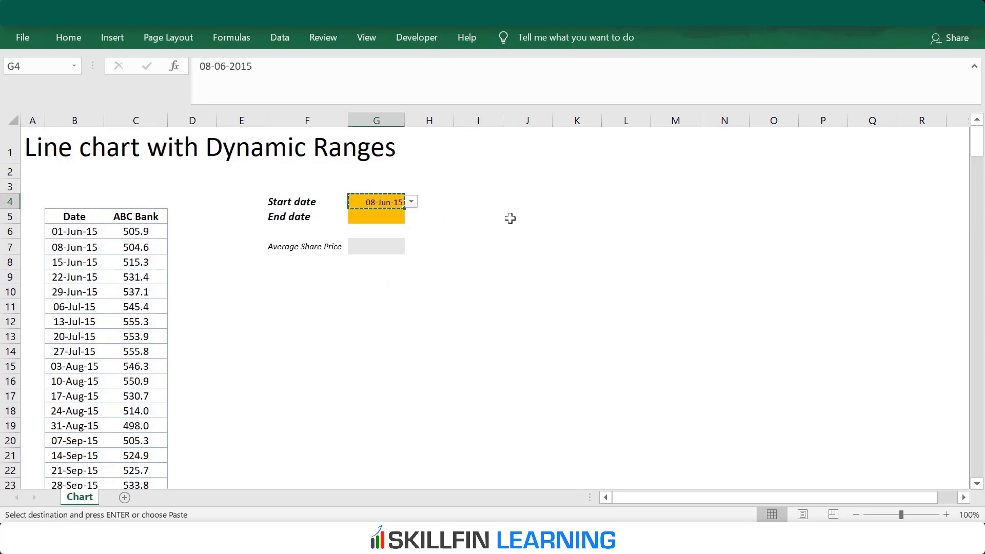
key(Down)
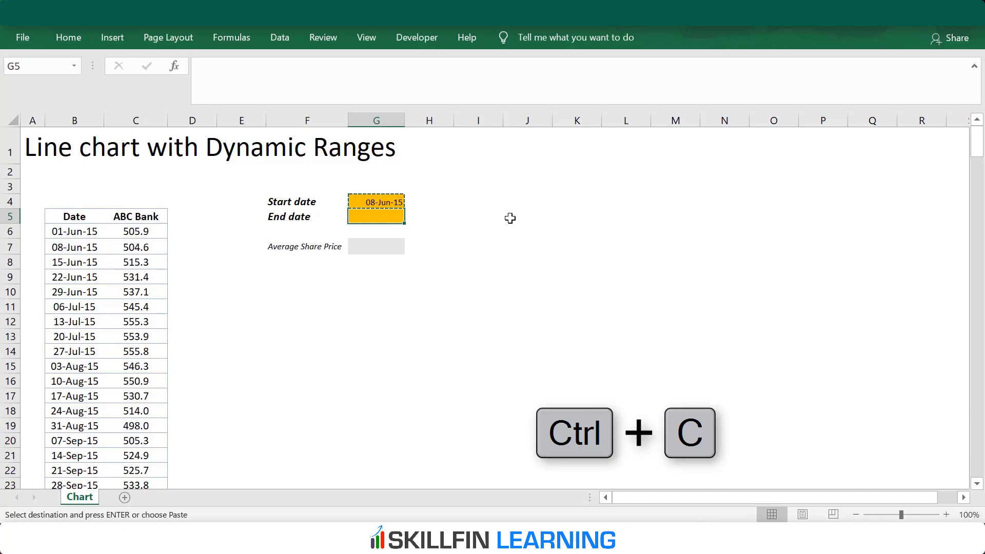
key(ctrl+v)
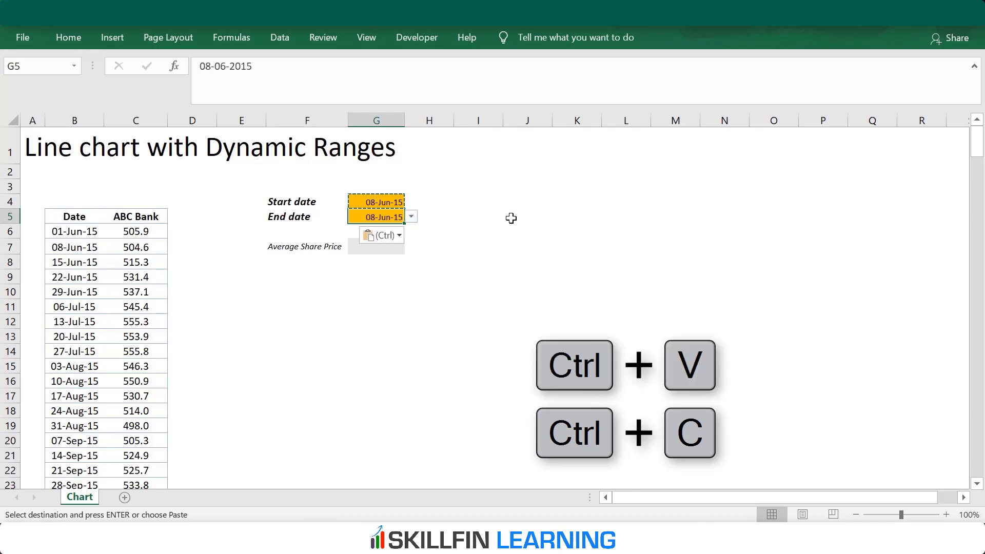
click(679, 193)
Choose 29-Jun-15 as the end date from the in-cell list.
click(392, 218)
click(411, 216)
click(389, 263)
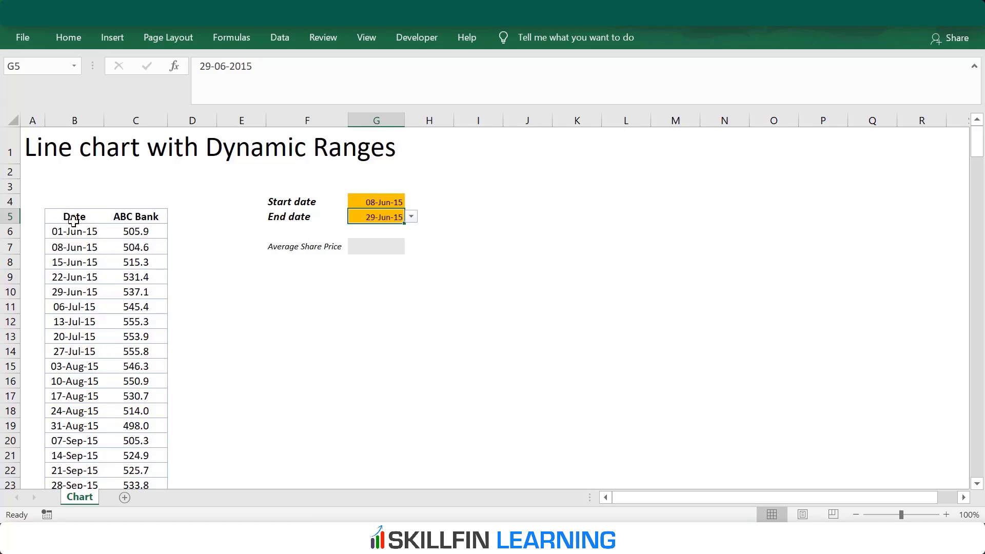
Insert a basic 2-D line chart from B5:C21 and move it beside the date input cells, starting around column I.
drag(73, 221, 147, 455)
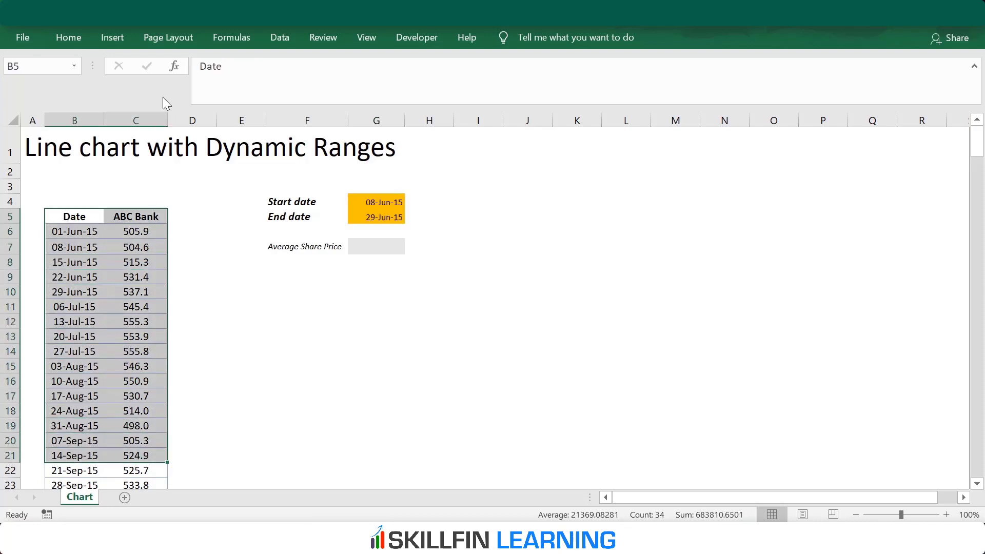
click(116, 43)
click(408, 74)
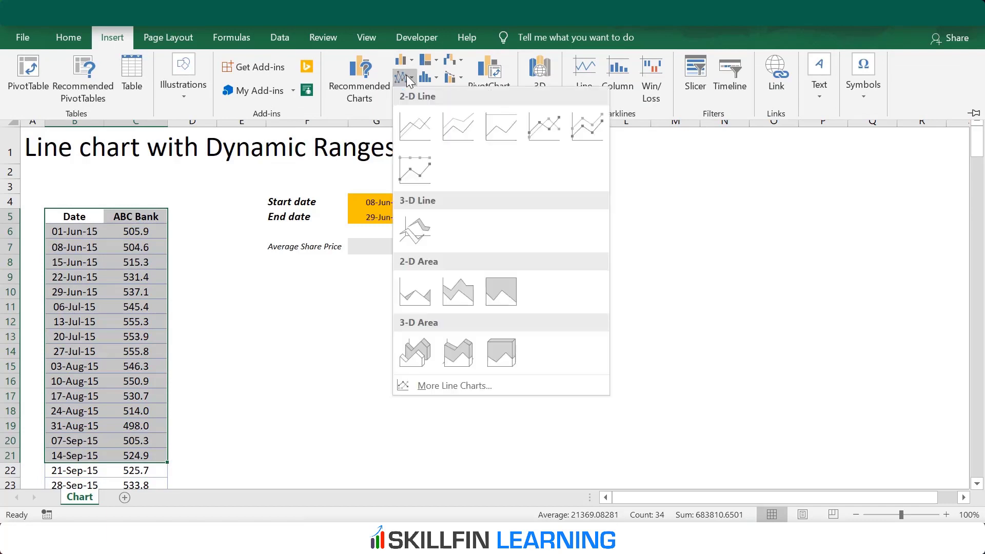
click(421, 133)
drag(410, 205, 563, 173)
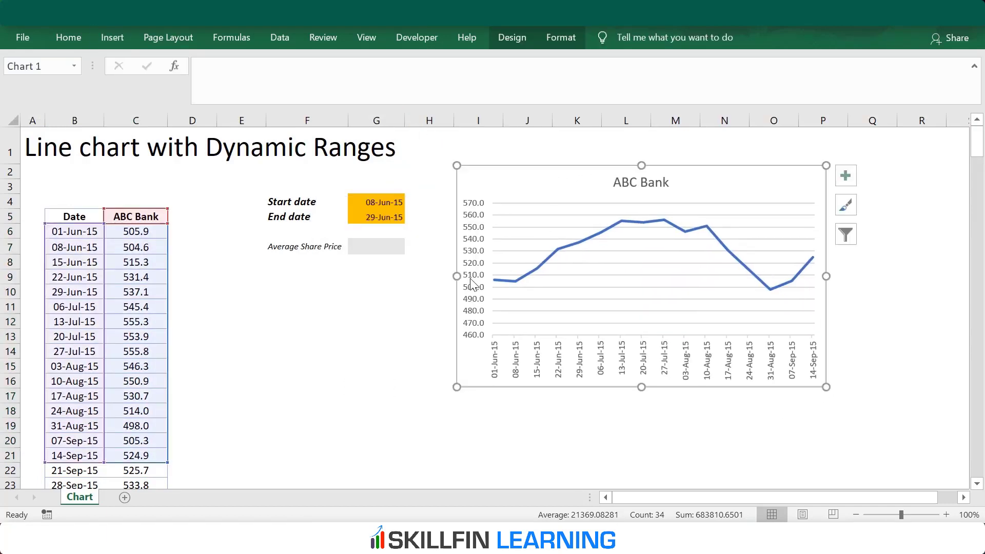
Remove the horizontal gridlines from the ABC Bank line chart.
click(526, 228)
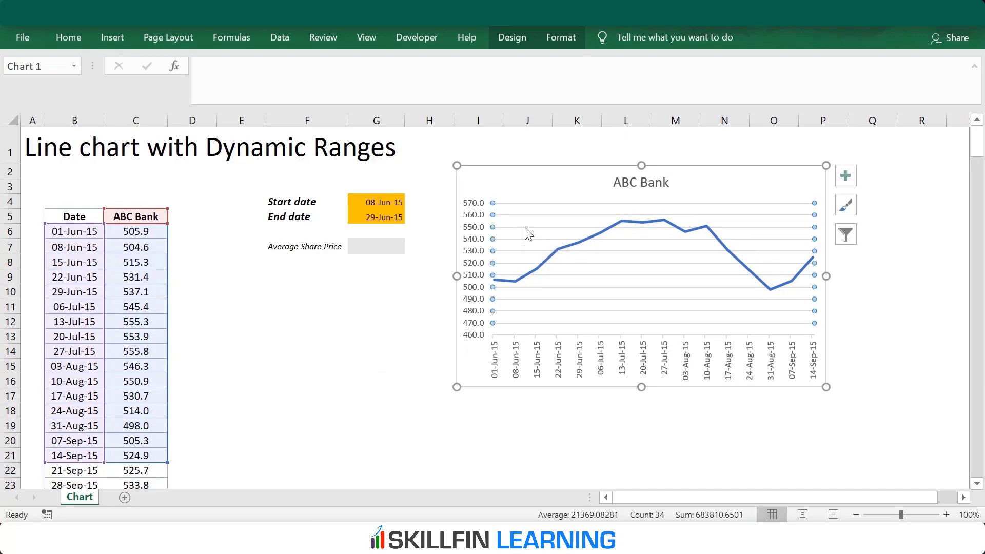
key(Delete)
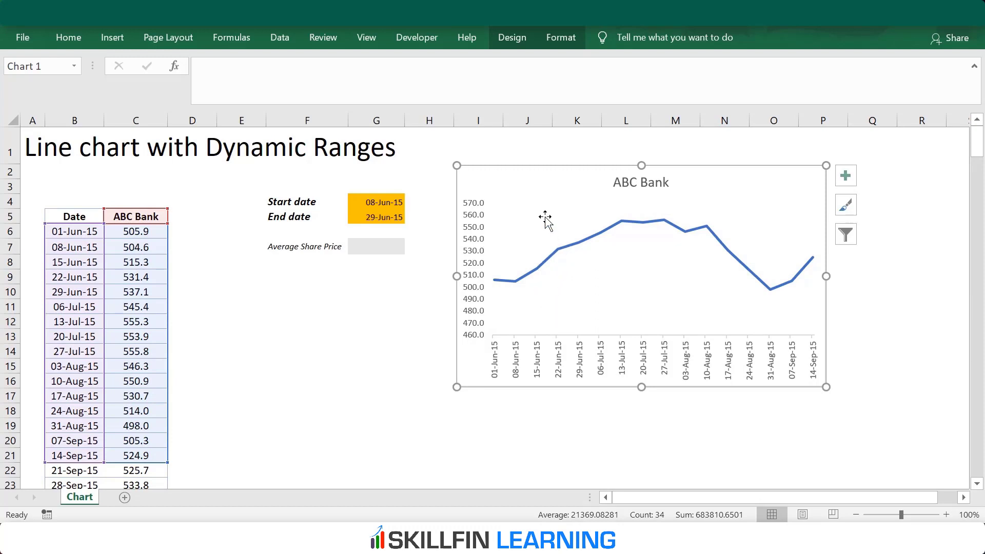
key(Escape)
Examine the series values reference of the ABC Bank series in the chart's data source, leaving it unedited.
click(582, 287)
right_click(581, 286)
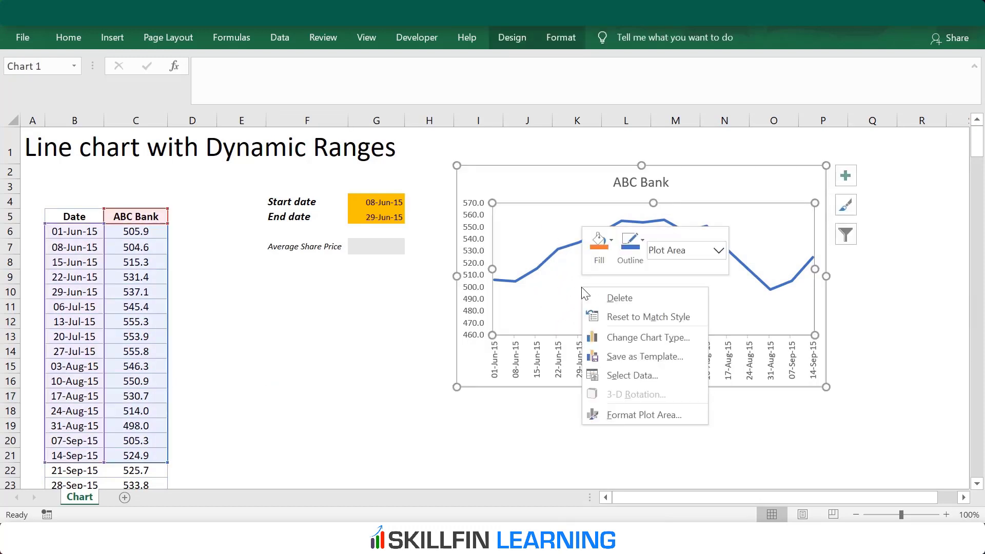
click(617, 374)
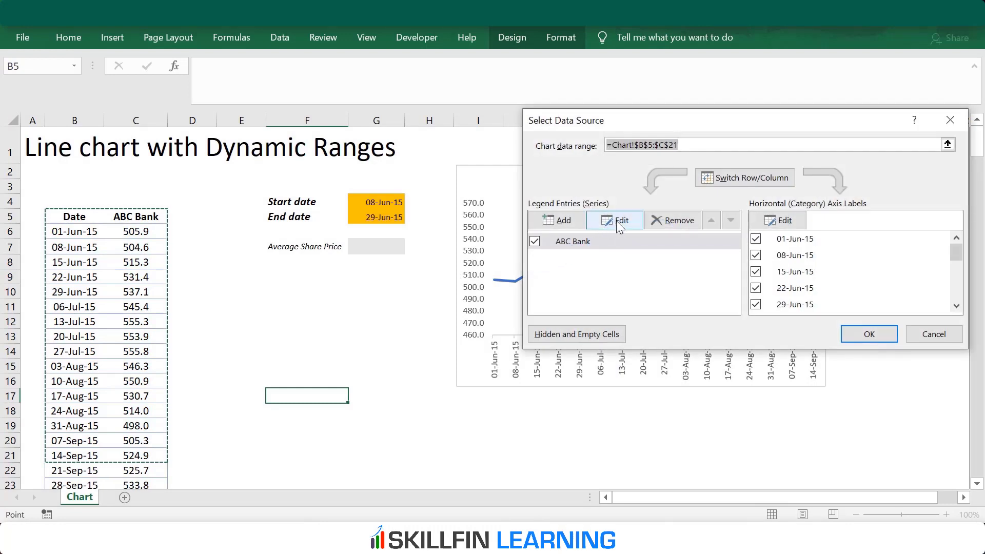
click(618, 221)
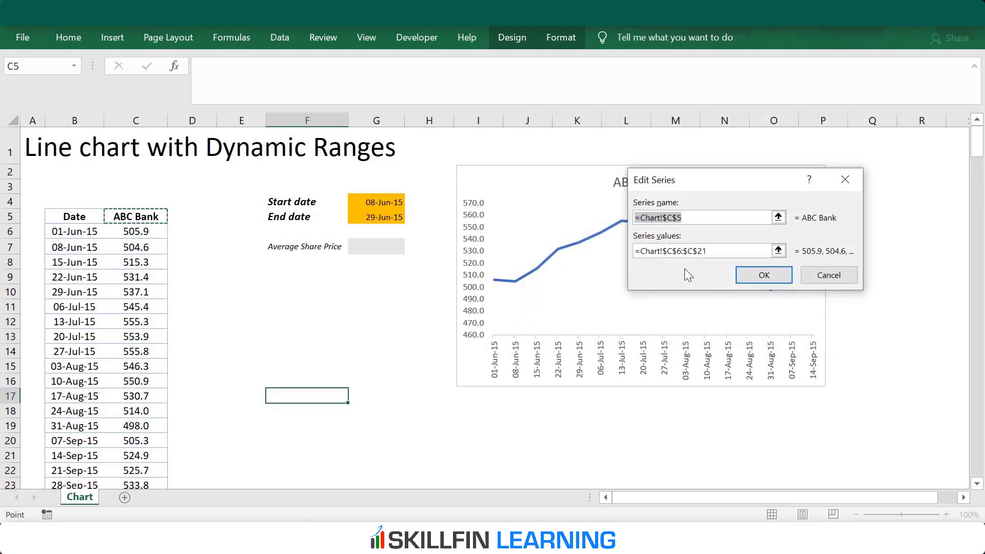
click(657, 255)
click(844, 279)
Enter the range reference C6:c21 as text in cell F12.
click(325, 322)
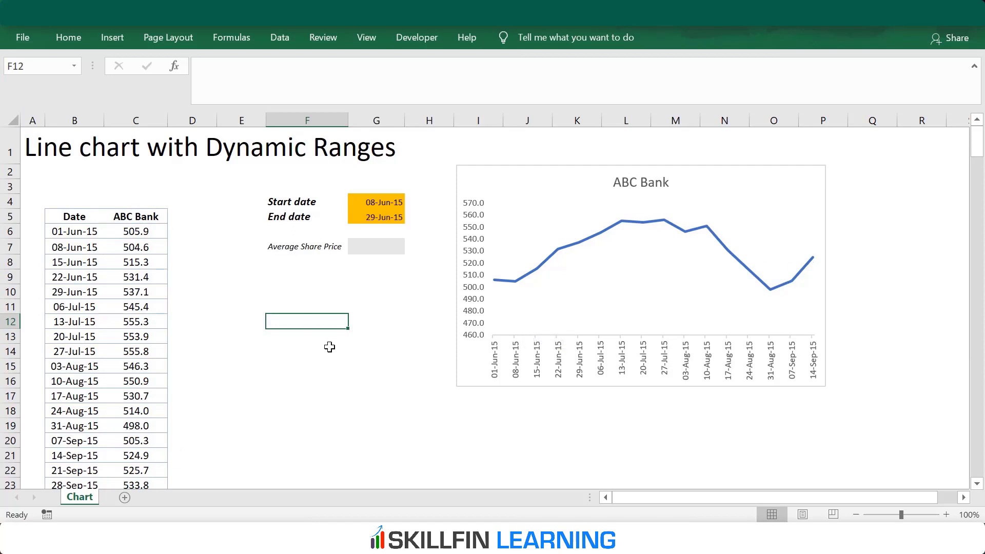
text(C)
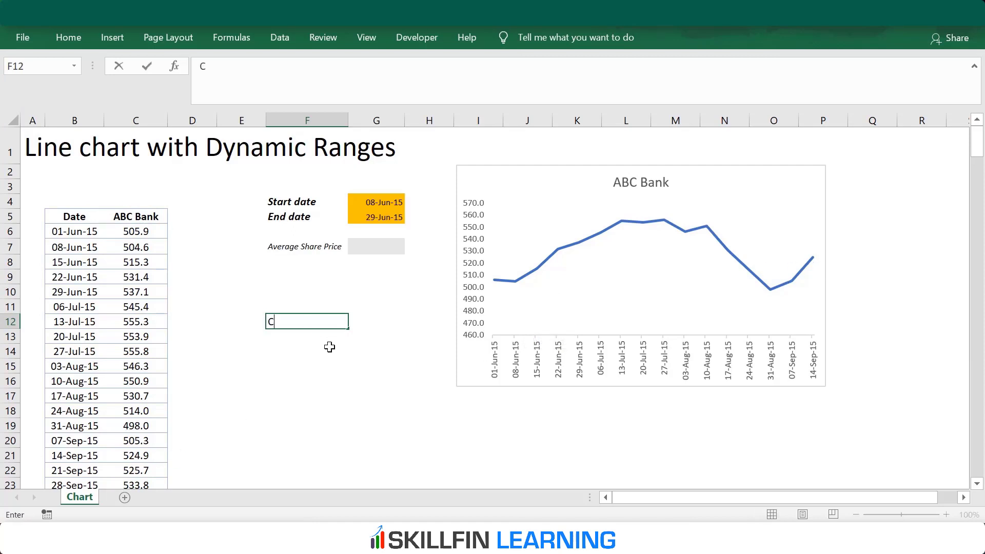
text(6:c21)
key(Return)
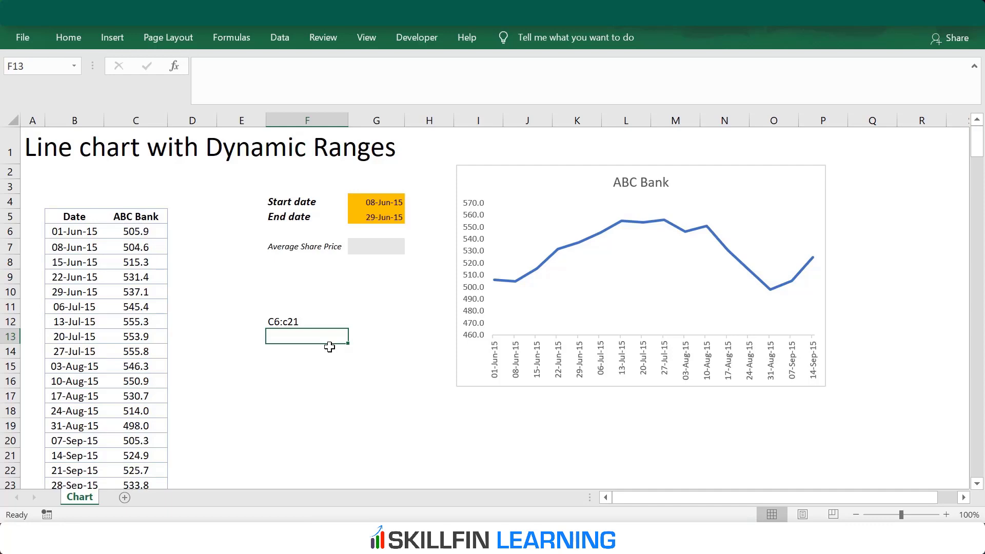
Enter index():index() as text in cell F14, beneath the C6:c21 note.
key(Down)
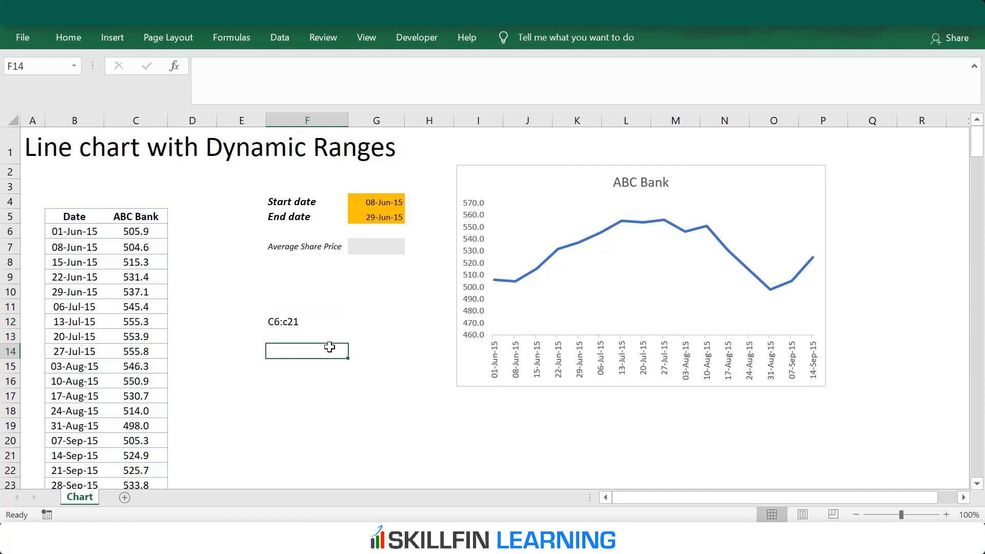
text(ind)
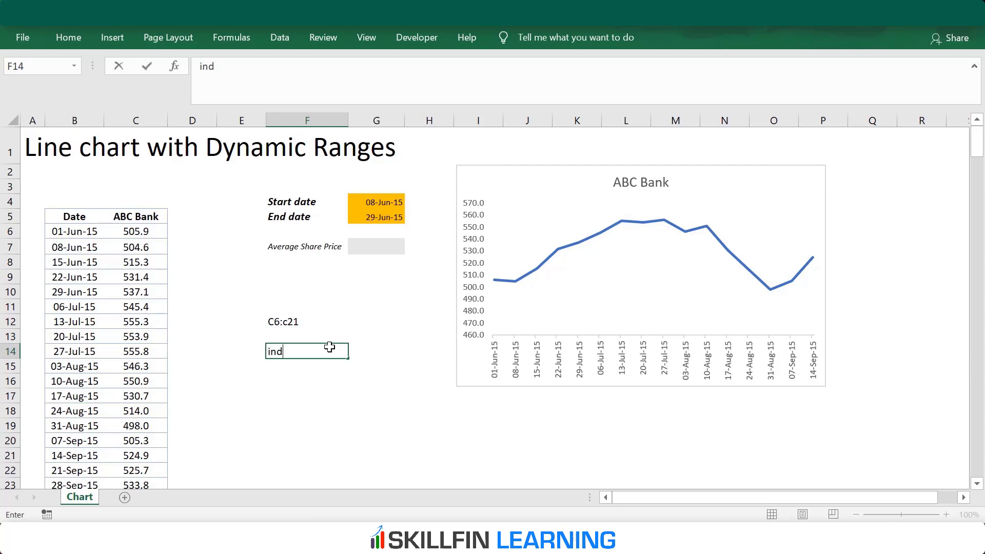
text(ex():index())
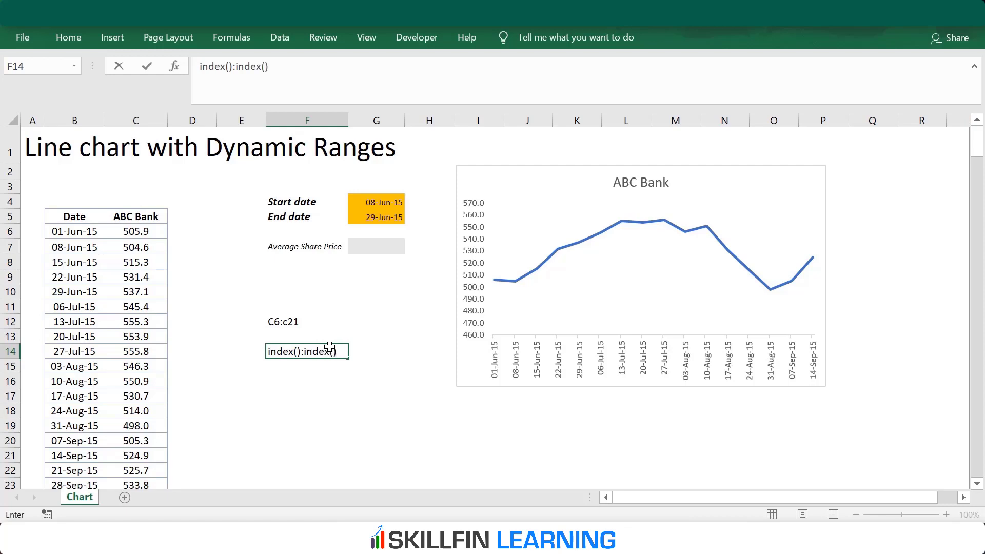
key(Return)
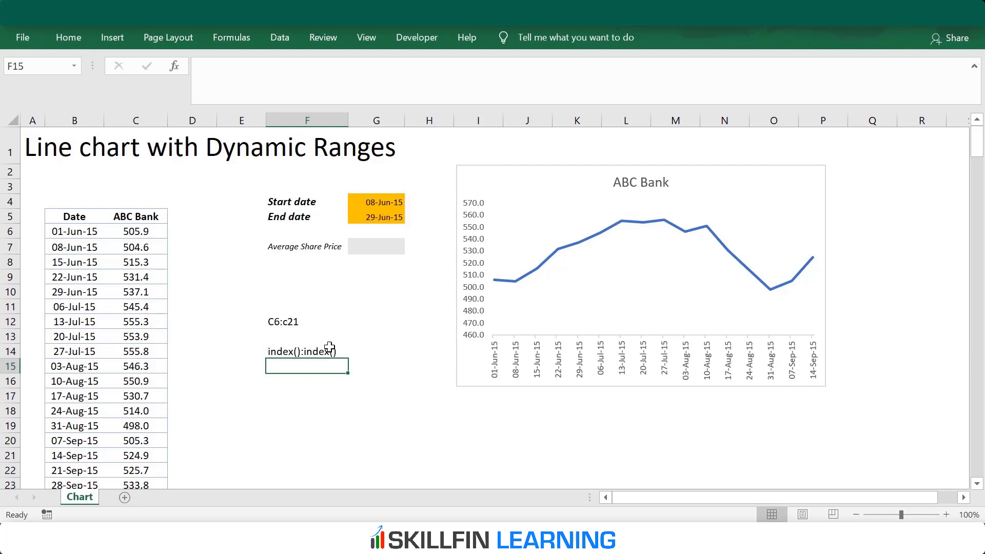
Clear the range notes from cells F12 to F14.
click(330, 347)
key(shift+Up)
key(shift+Up)
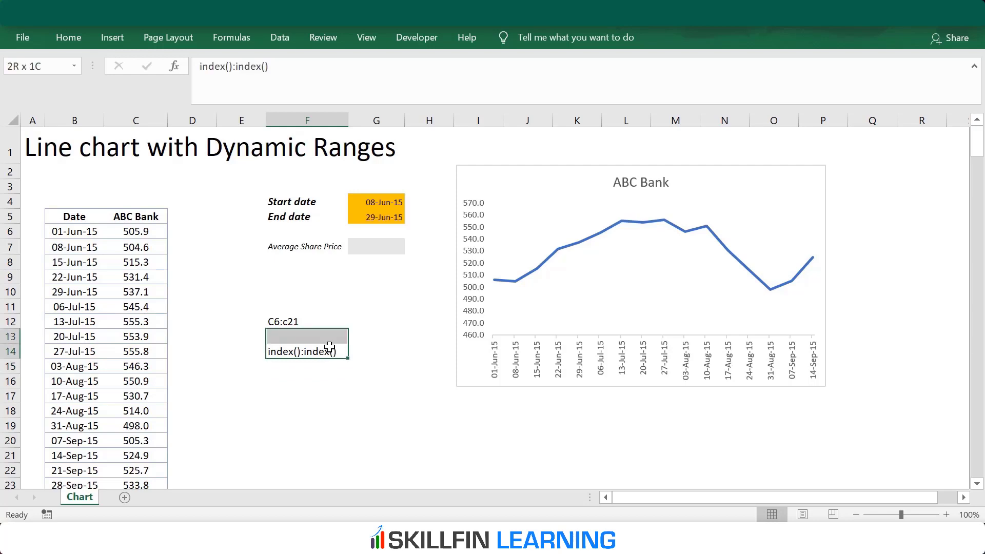
key(Delete)
Begin a formula in cell F10 with an INDEX function whose array is the full date column, B6:B266.
key(Up)
key(Up)
key(Up)
key(Up)
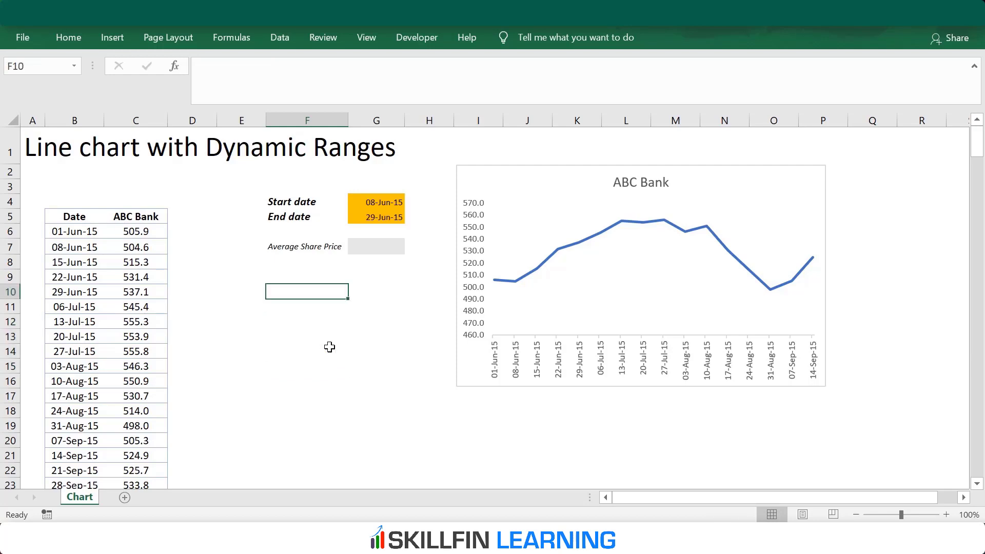
text(=index()
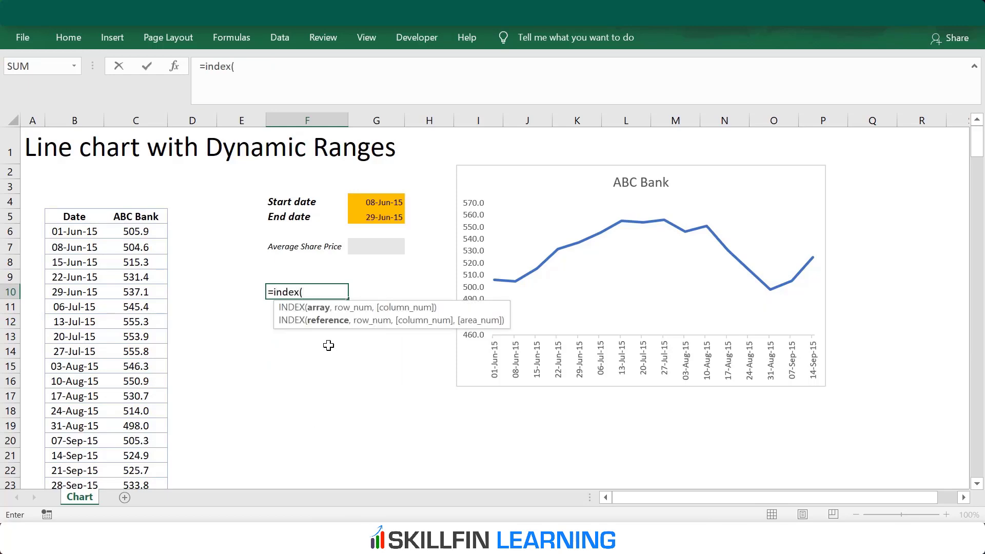
click(61, 234)
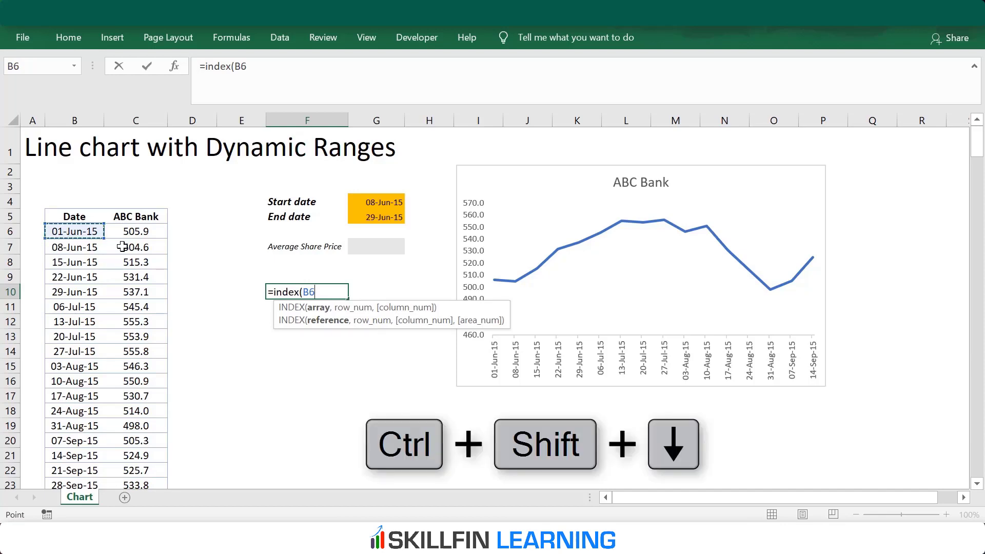
key(ctrl+shift+Down)
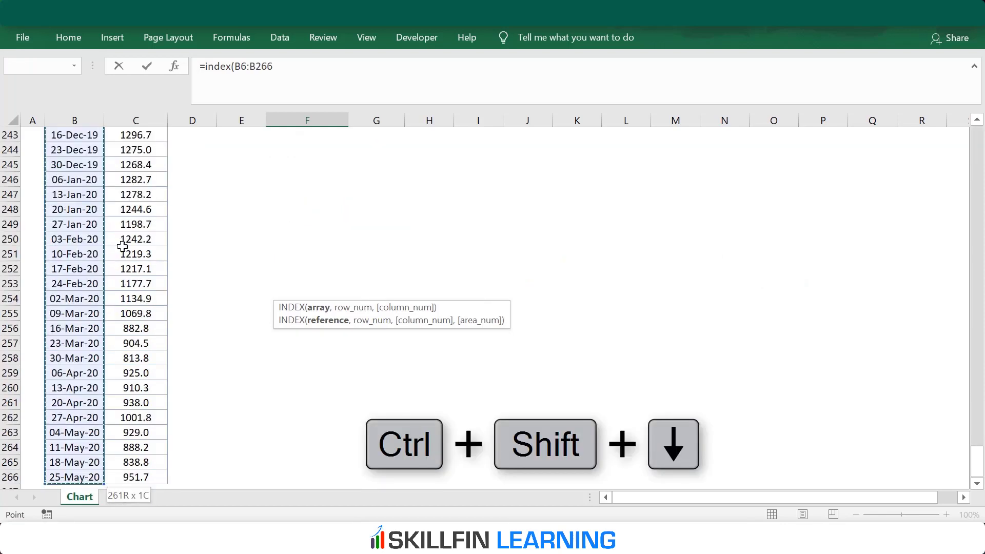
text(,)
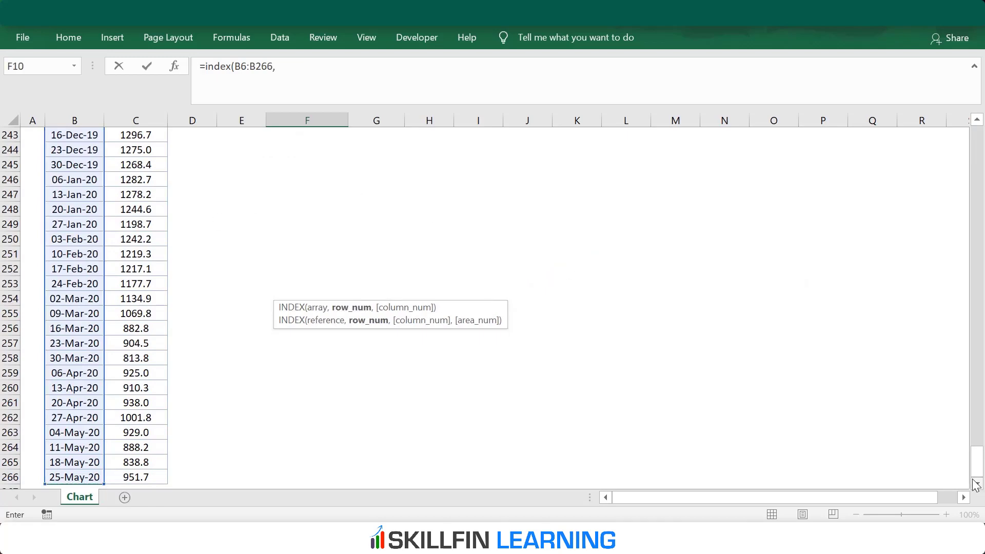
drag(976, 463, 977, 140)
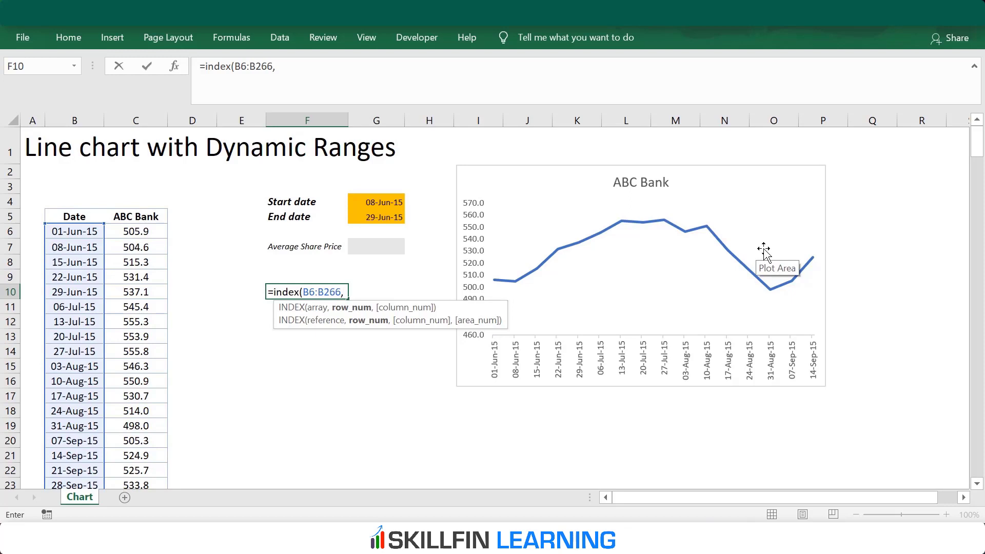
Complete the F10 INDEX formula with MATCH(G4,B6:B266,0) as its row number, locating the start date by exact match.
text(match)
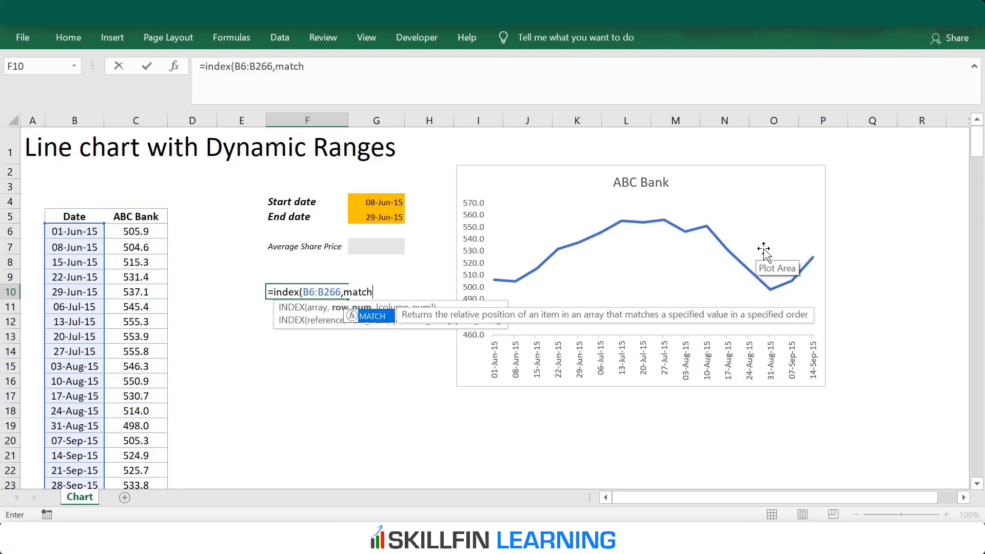
text(()
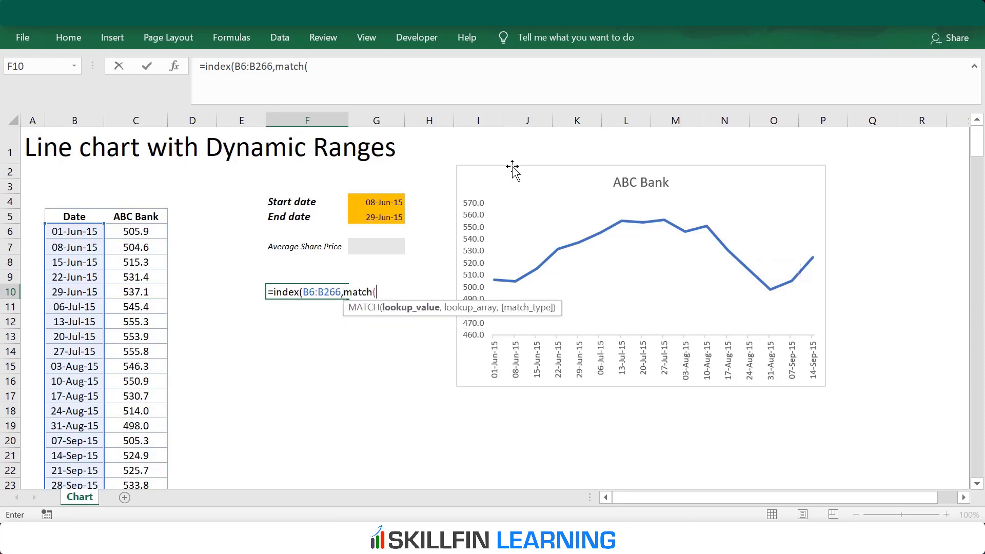
click(402, 200)
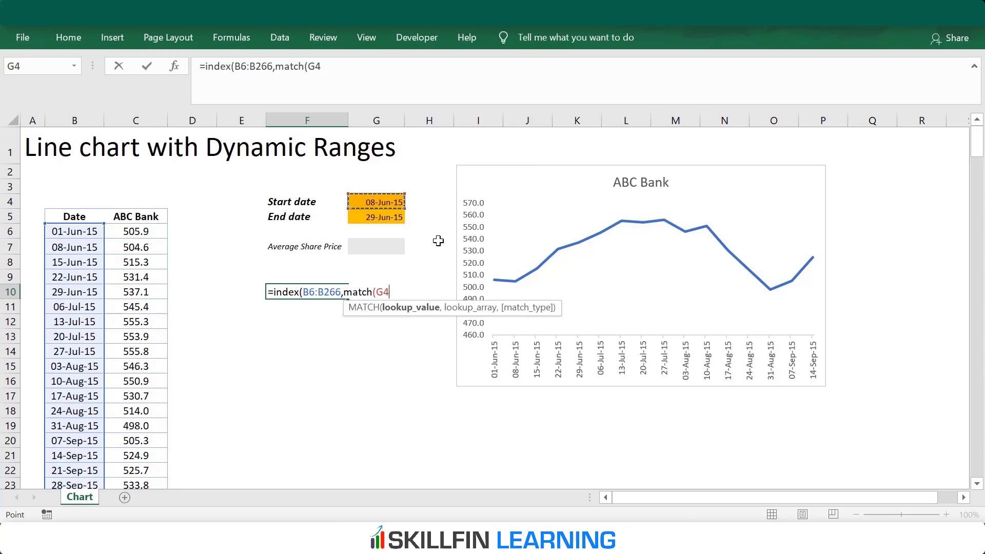
text(,)
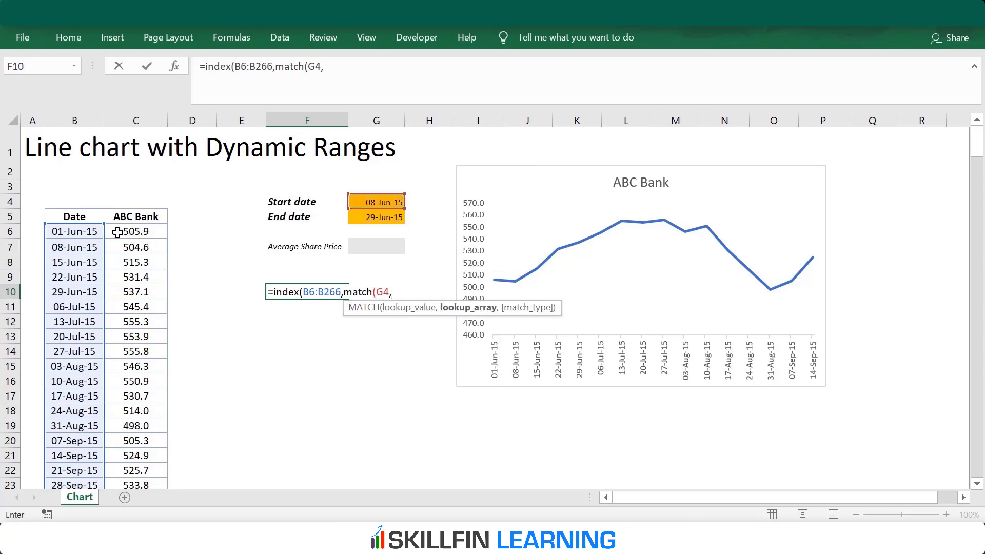
click(89, 232)
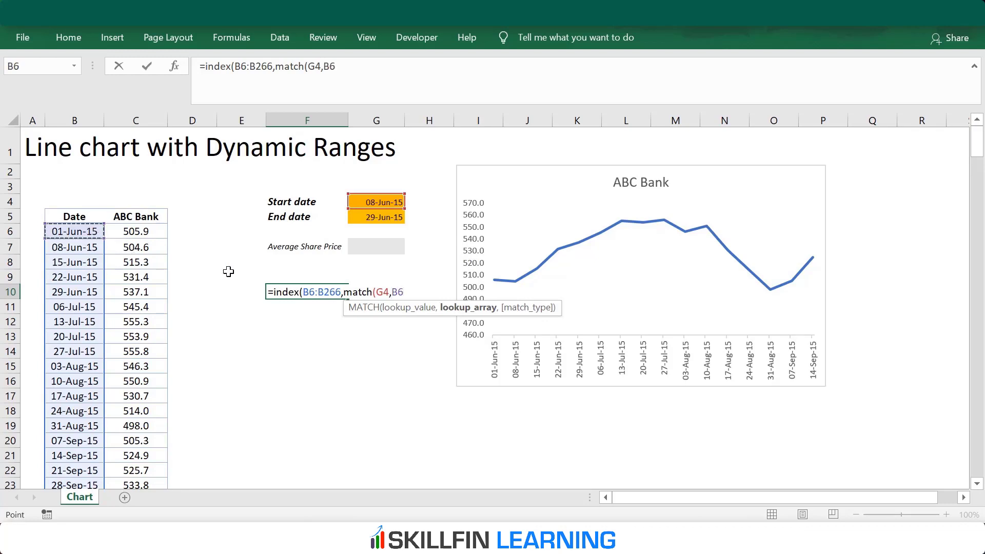
key(ctrl+shift+Down)
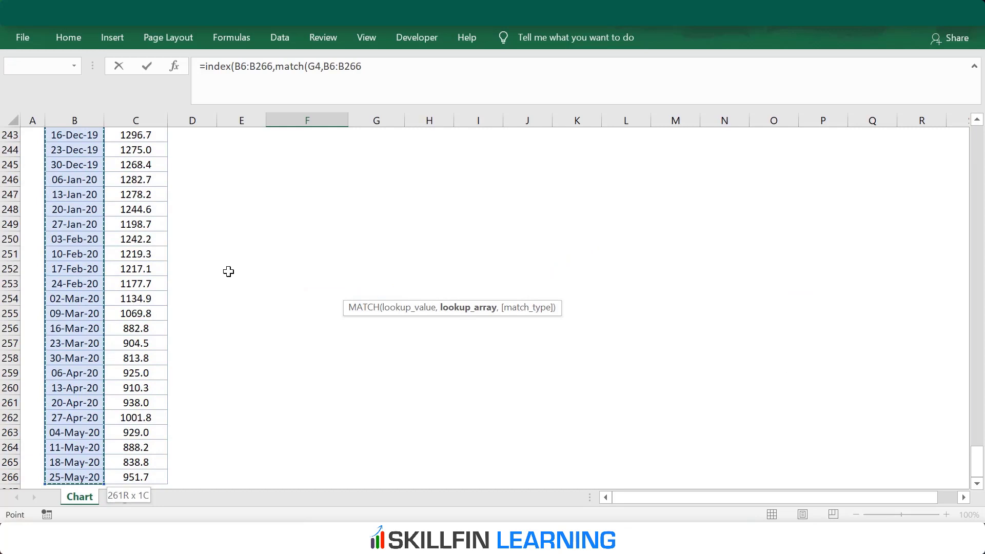
text(,)
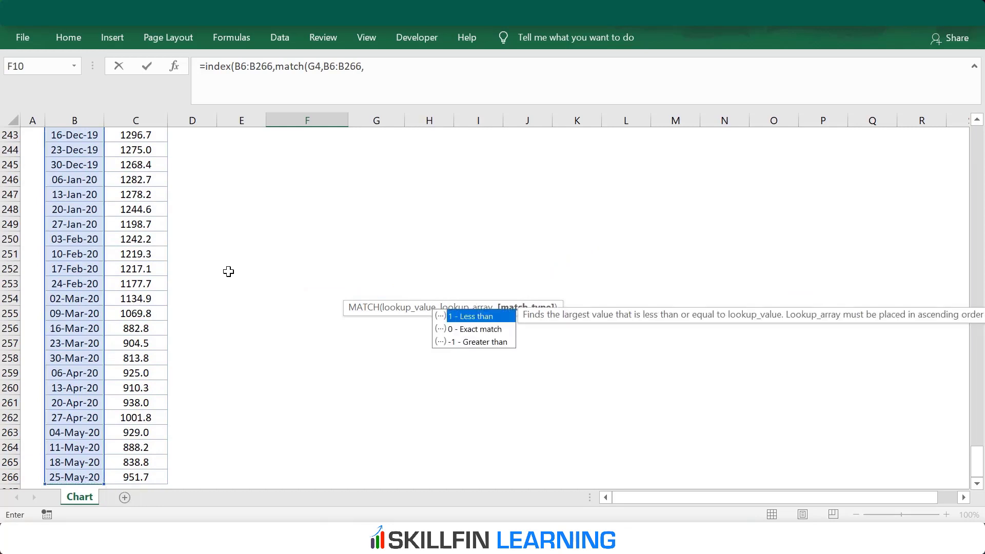
text(0)))
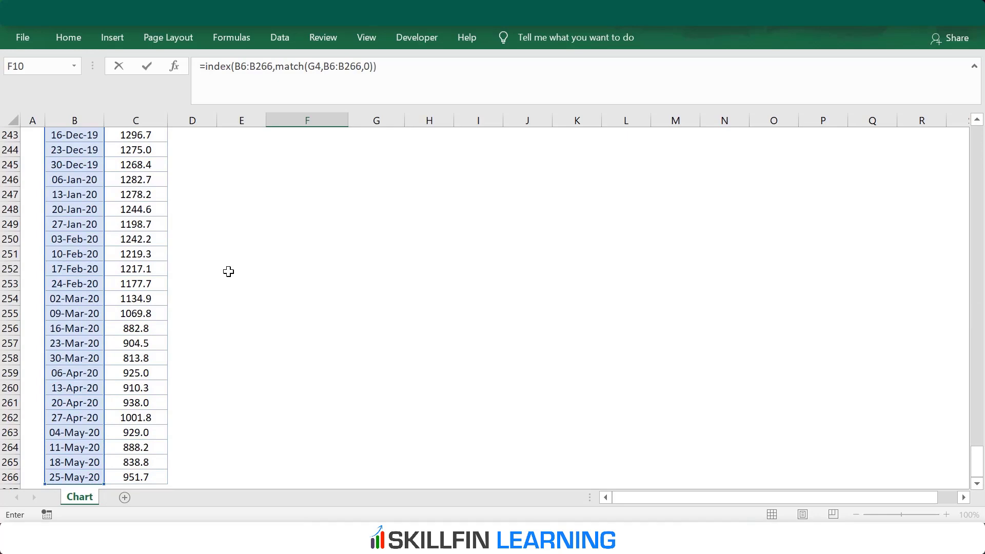
key(Return)
key(Up)
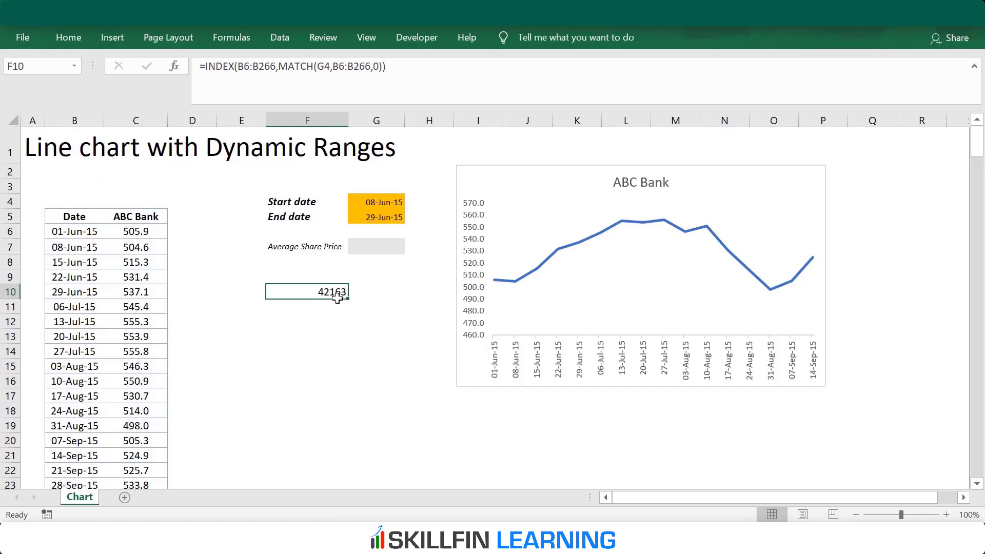
Extend the F10 formula with a range colon and a second INDEX function over B6:B266.
key(F2)
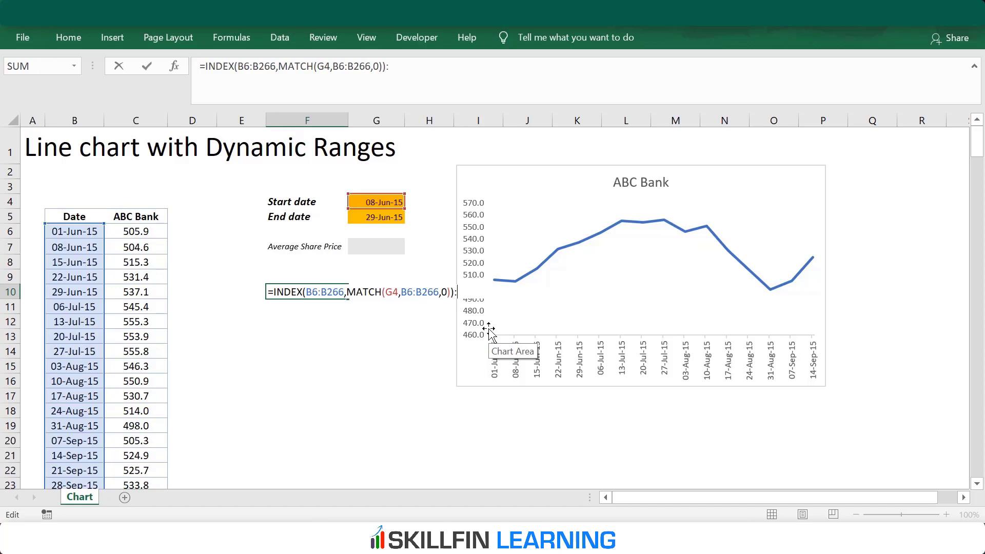
text(:index)
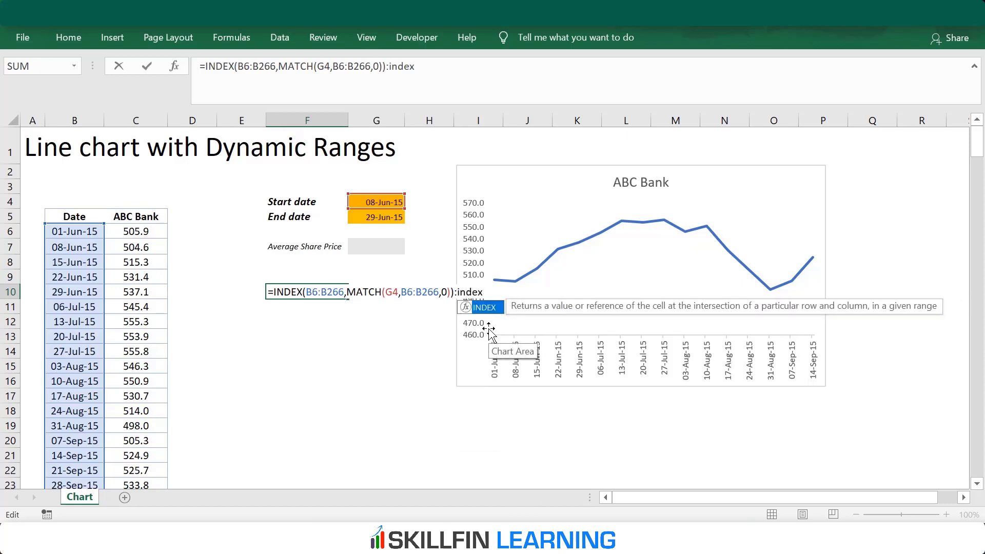
text(()
click(82, 234)
key(ctrl+shift+Down)
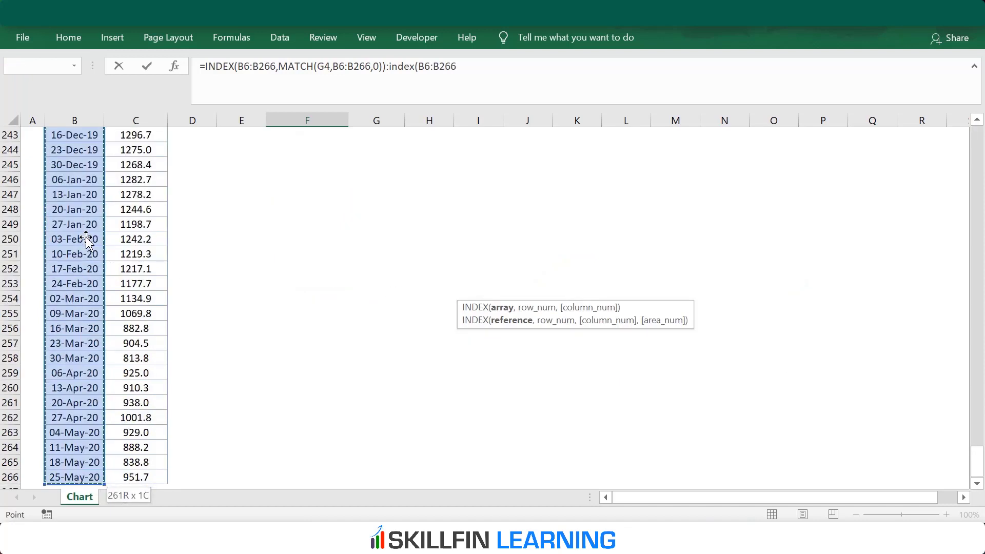
Finish the second INDEX in F10 with MATCH(G5,B6:B266,0) as its row number, locating the end date by exact match.
text(,match()
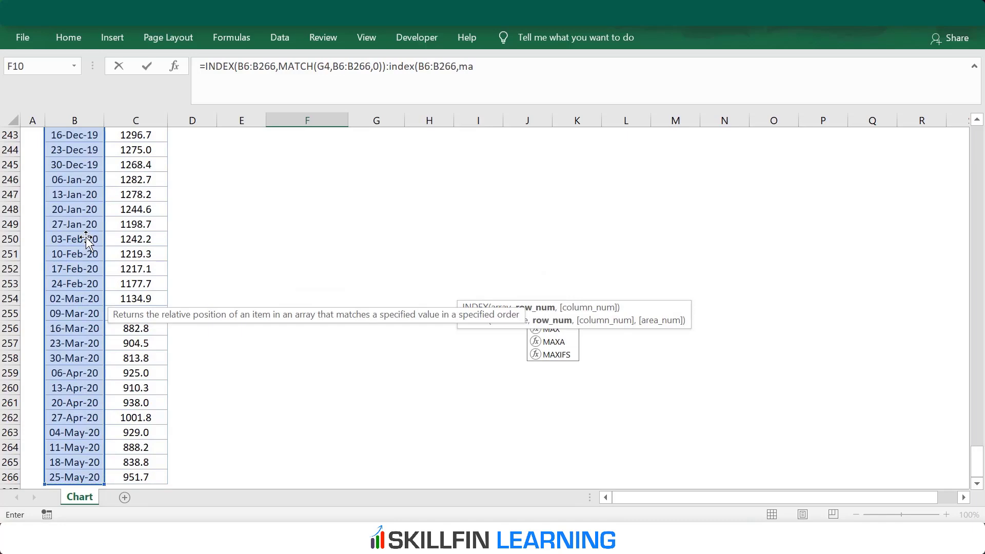
scroll(774, 451, up, 9)
drag(977, 433, 980, 124)
click(391, 216)
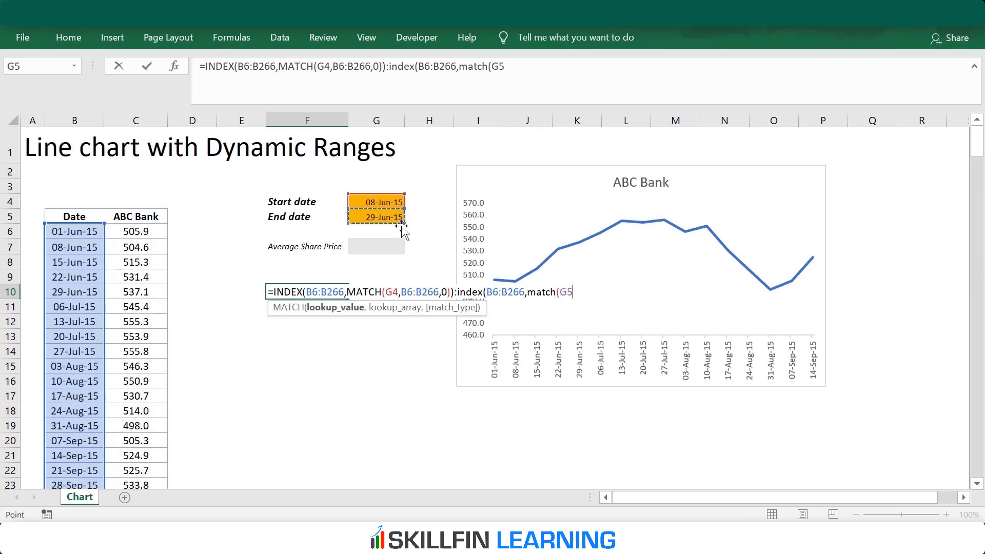
text(,)
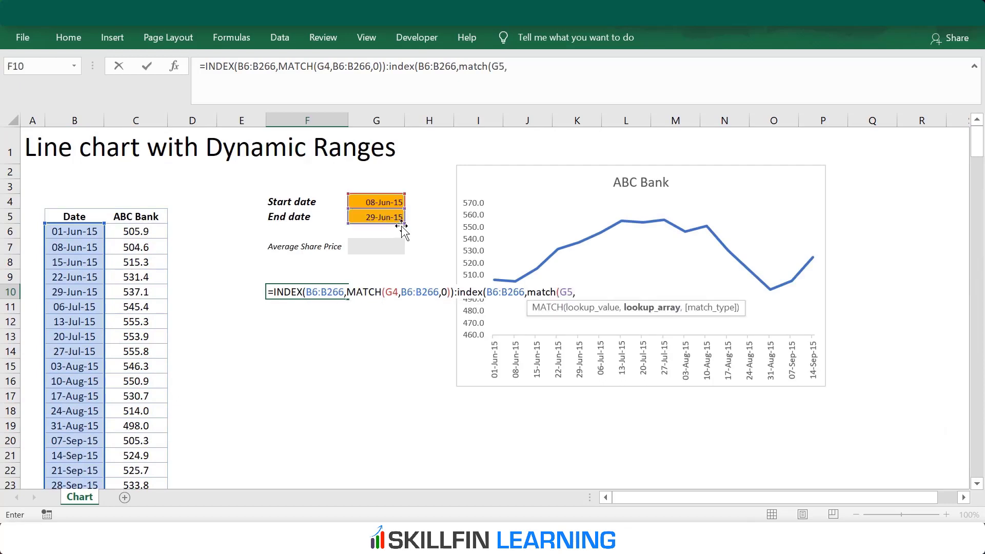
click(85, 234)
key(ctrl+shift+Down)
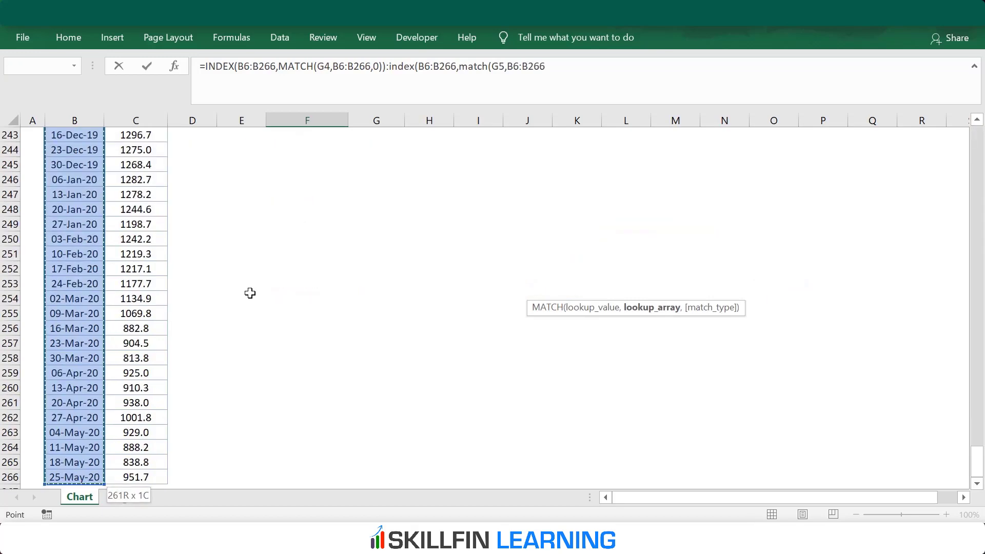
text(,)
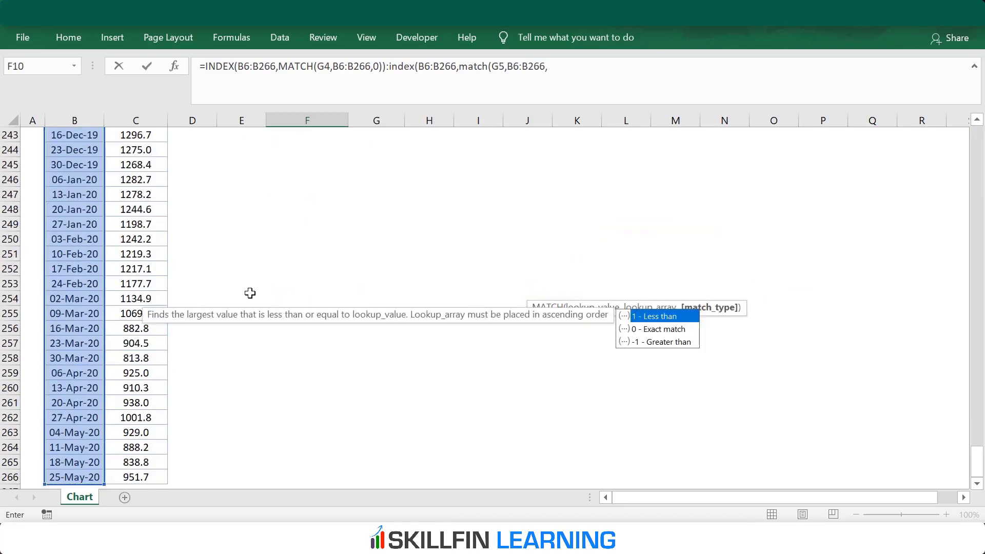
text(0))
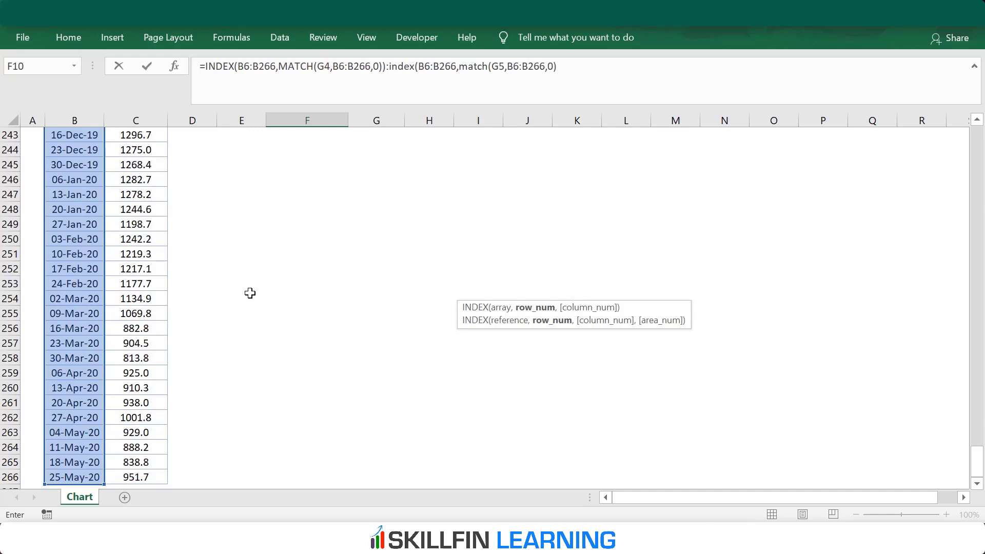
text())
key(Return)
Make the references in the first INDEX/MATCH half of the F10 formula absolute, as $B$6:$B$266 and $G$4.
key(Up)
key(Up)
key(Up)
key(Up)
click(339, 290)
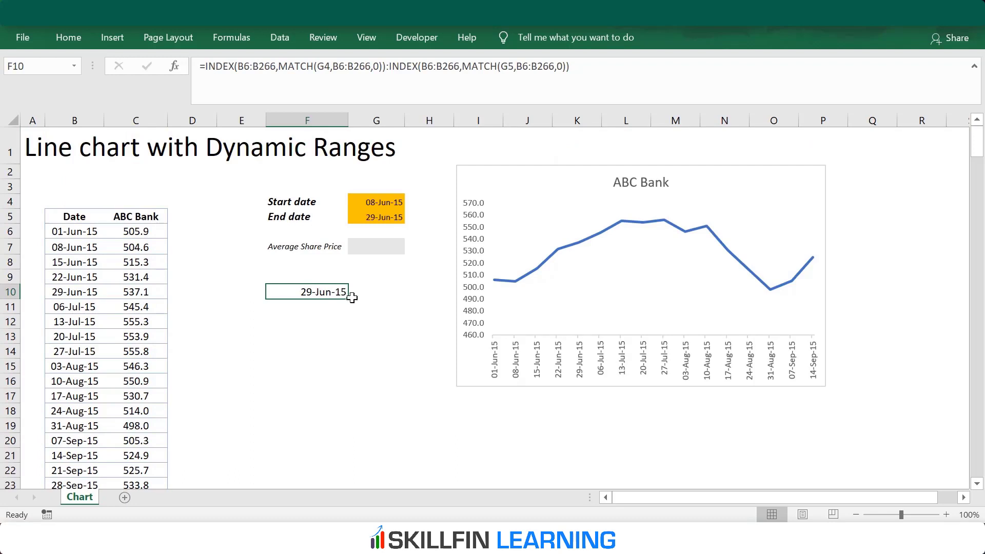
key(F2)
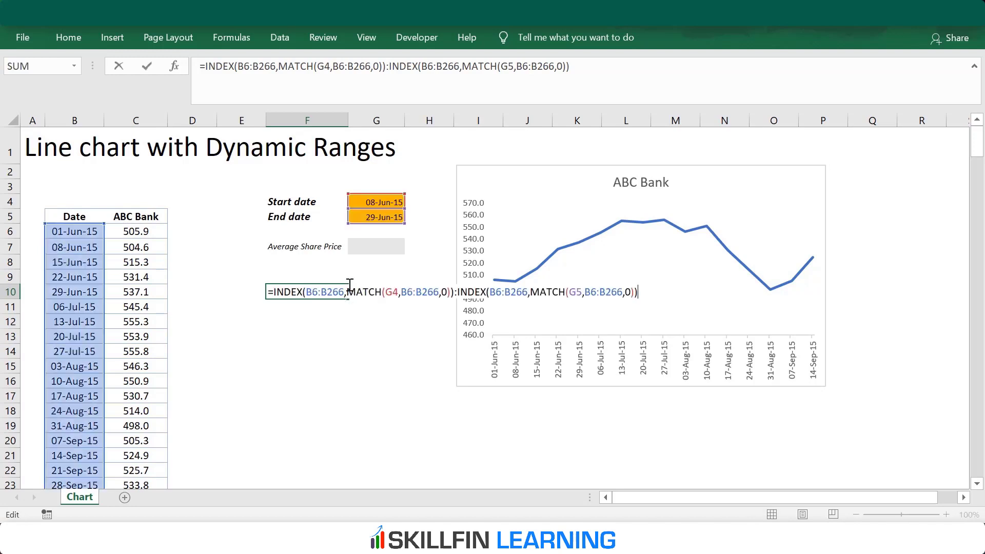
click(313, 292)
key(F4)
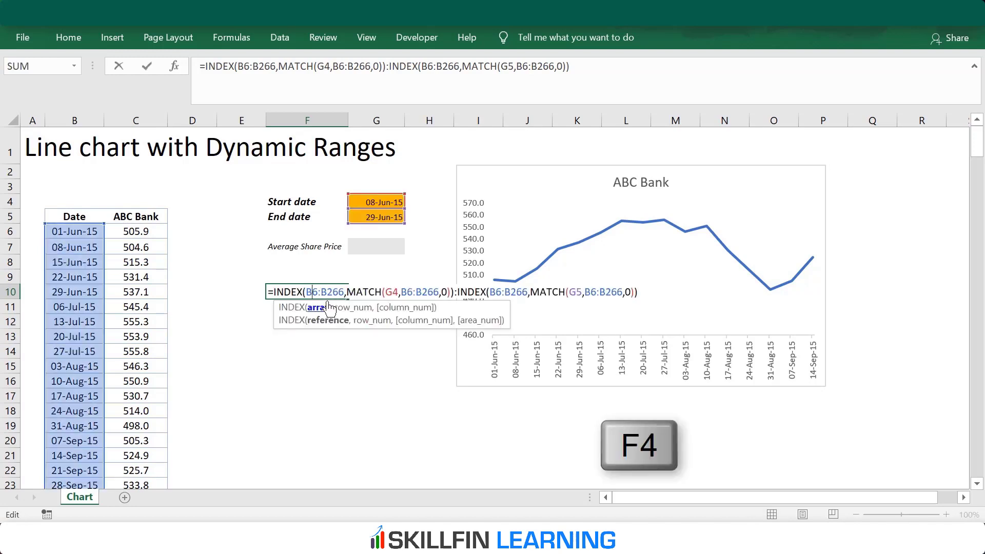
key(F4)
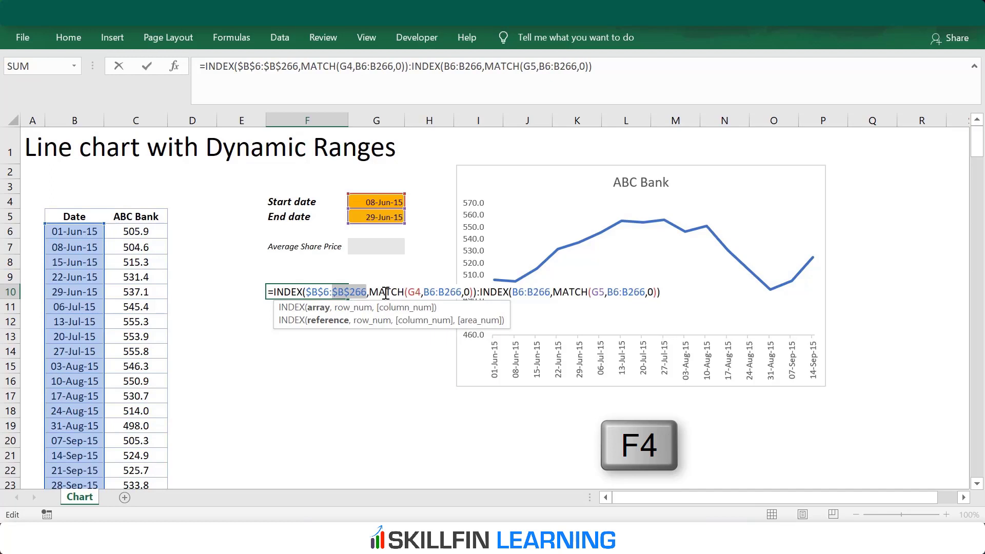
click(414, 292)
key(F4)
click(440, 292)
key(F4)
click(500, 293)
key(F4)
Make the second INDEX/MATCH half of the F10 formula absolute, using $B$6:$B$266 and $G$5, and commit the formula.
click(554, 292)
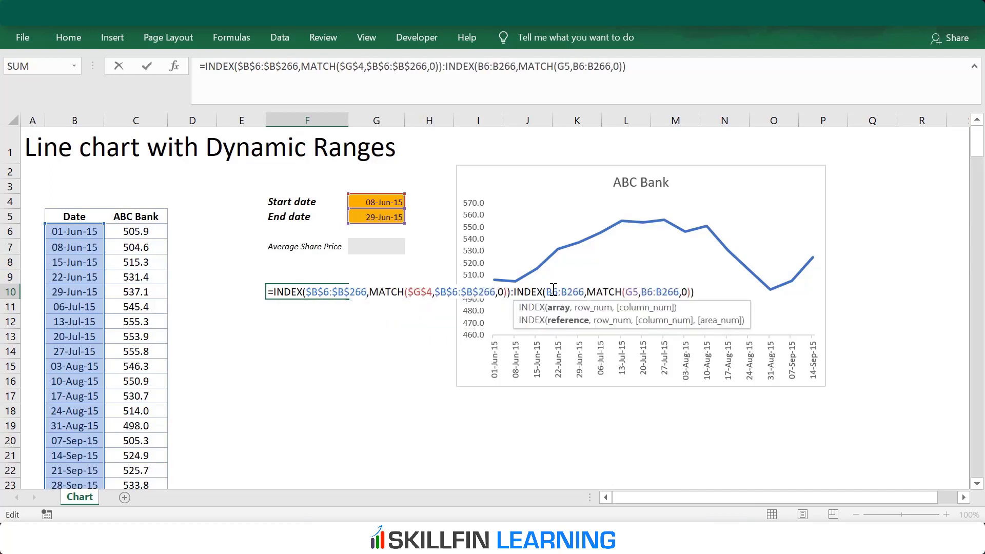
key(F4)
click(567, 292)
key(F4)
click(649, 292)
key(F4)
click(687, 292)
key(F4)
key(Return)
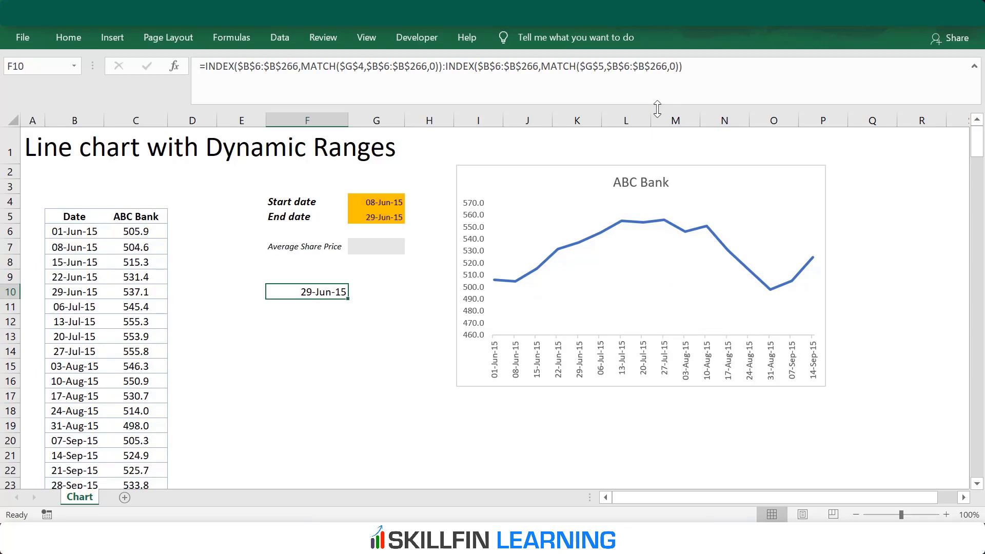
Evaluate the whole F10 formula in place to inspect its date array, cancel the edit, and compare with dates B7:B10.
key(F2)
drag(677, 62, 131, 62)
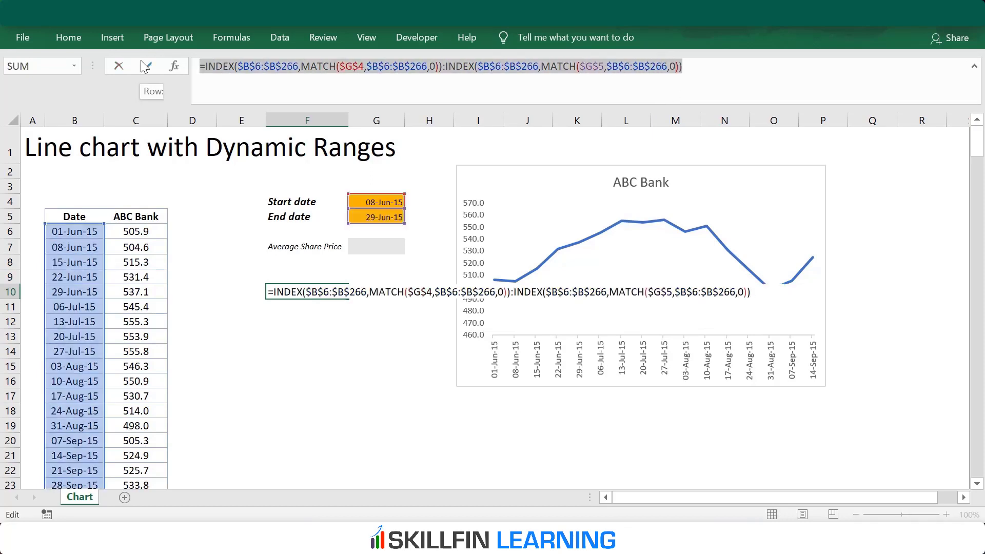
key(F9)
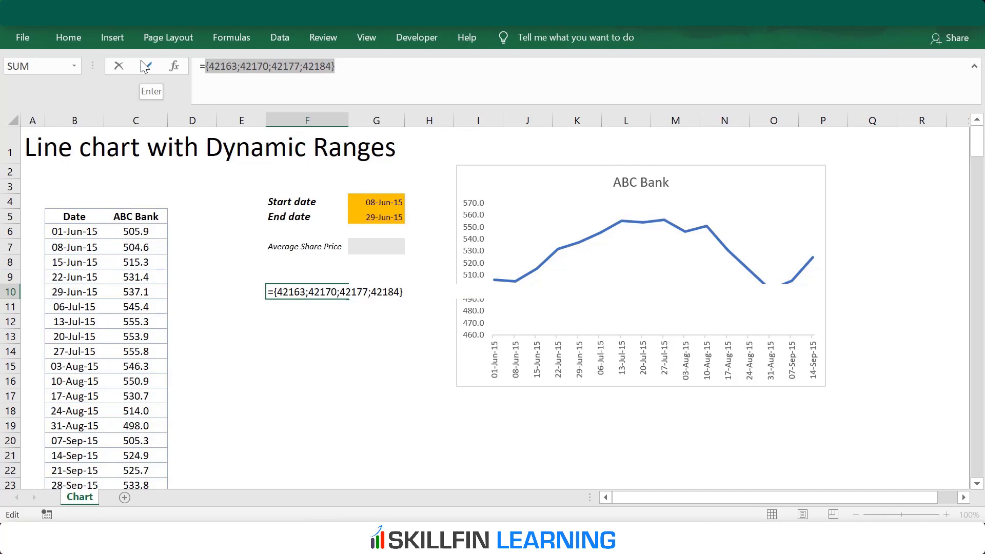
key(Escape)
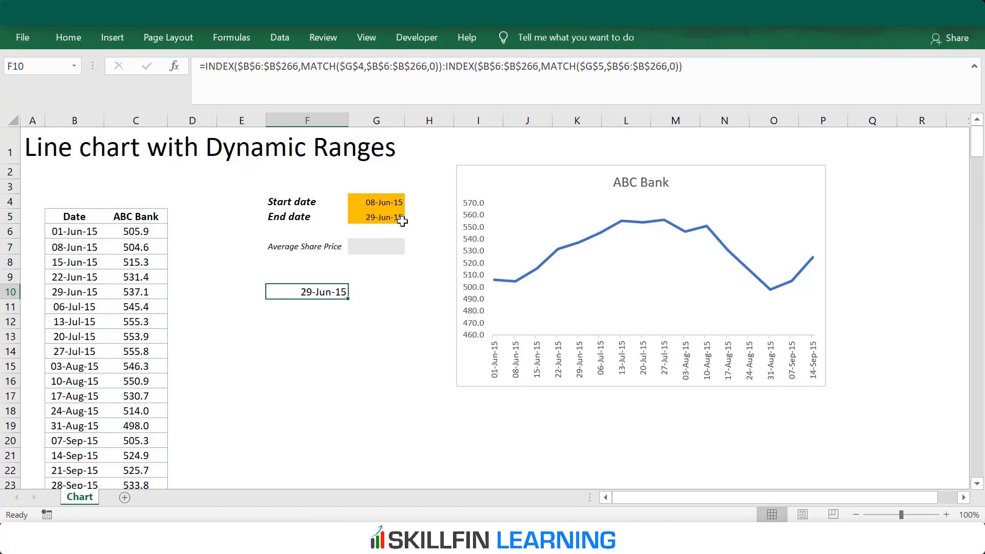
drag(76, 248, 75, 293)
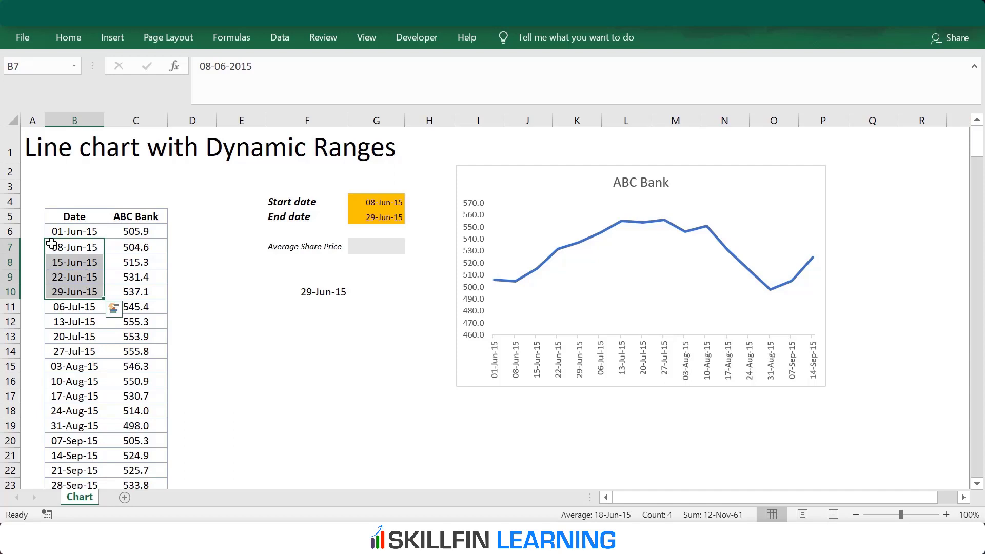
Set the end date in G5 to 05-Oct-15 using its list of dates.
click(366, 221)
click(412, 216)
scroll(387, 287, down, 4)
click(385, 294)
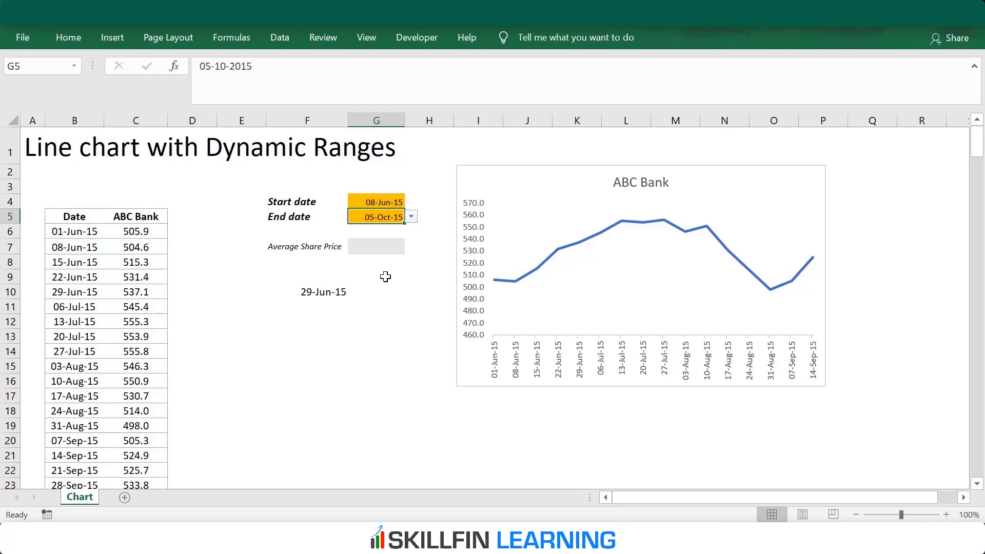
Evaluate the F10 formula again to check its array against the new end date, and leave the formula unchanged.
click(329, 290)
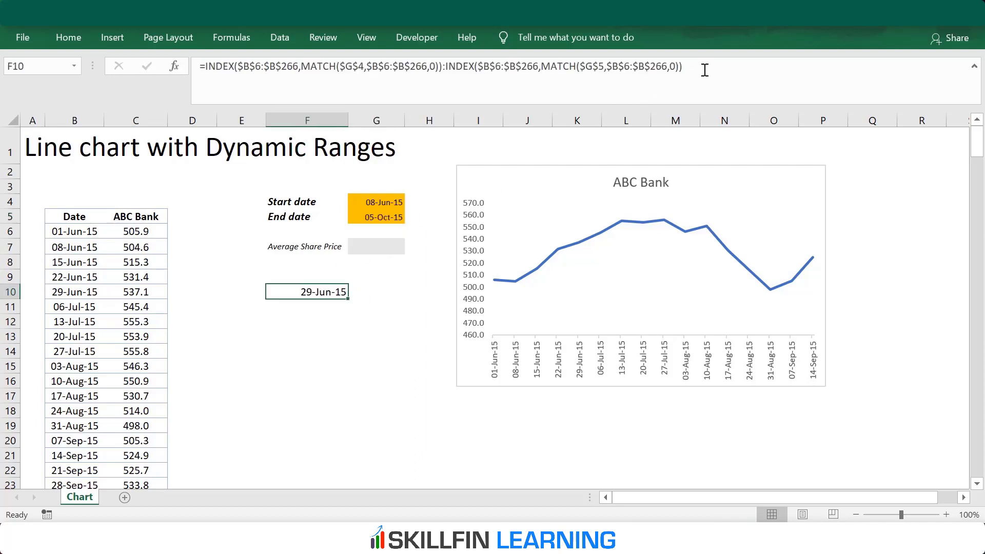
drag(705, 69, 226, 77)
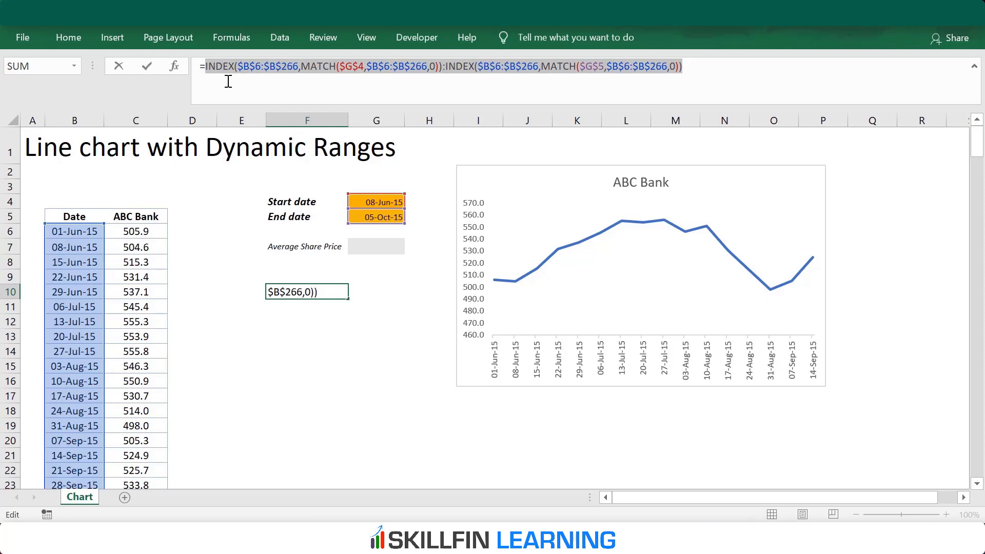
key(F9)
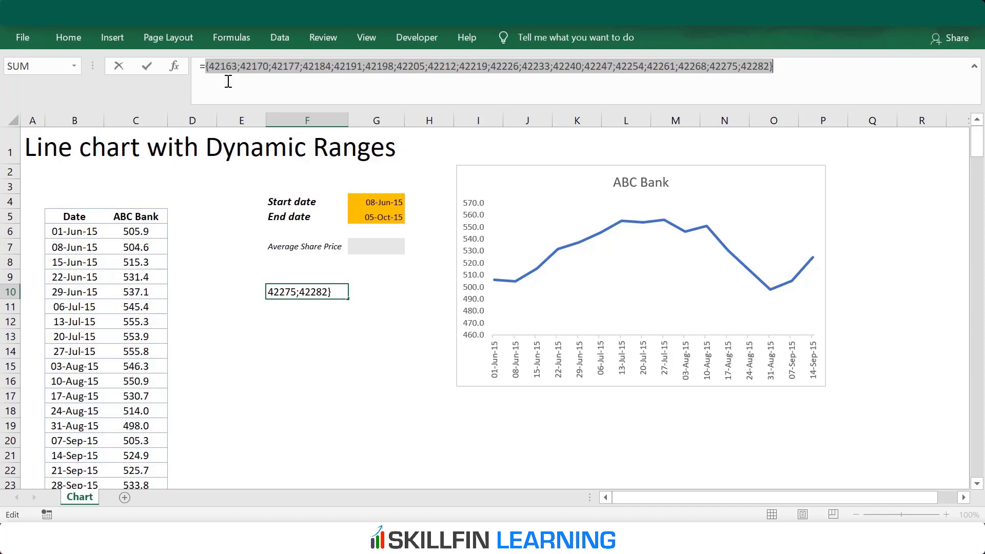
key(Escape)
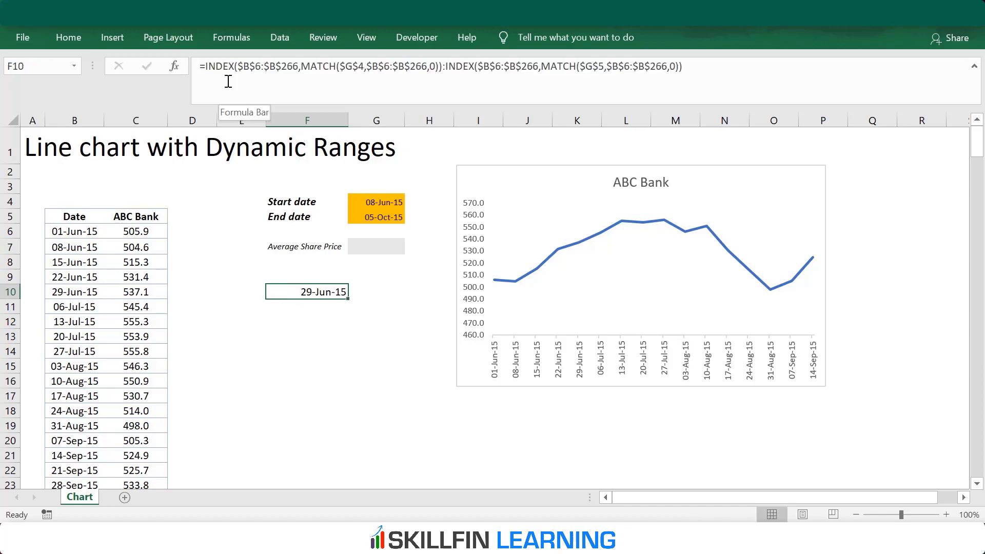
Start a formula in F11 with an INDEX function over the share prices C6:C266.
key(Return)
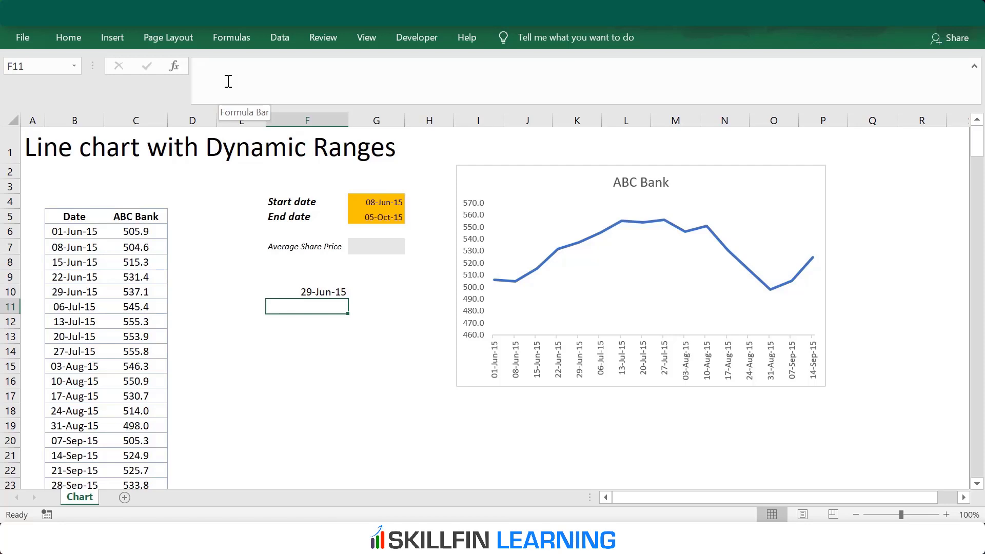
text(=)
scroll(441, 273, down, 1)
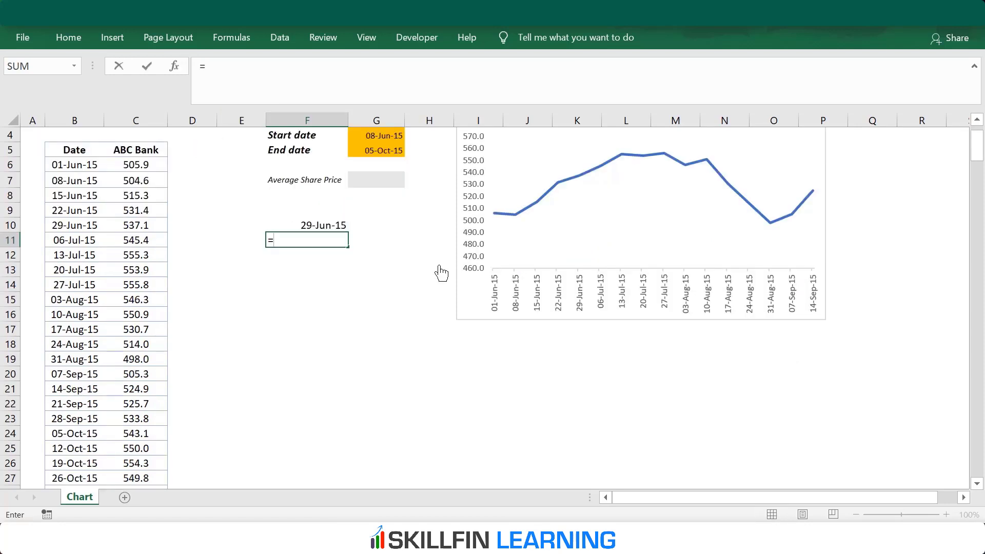
text(index()
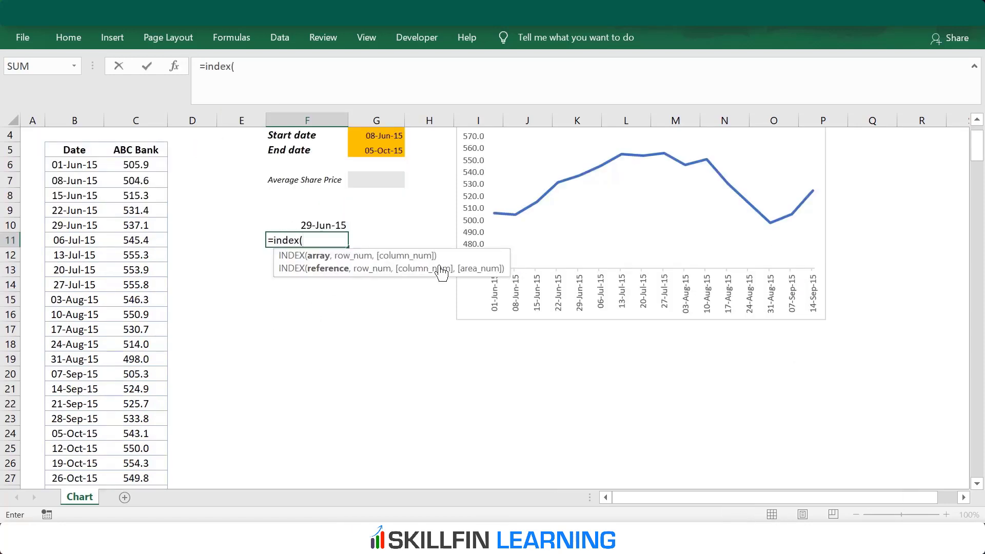
click(143, 165)
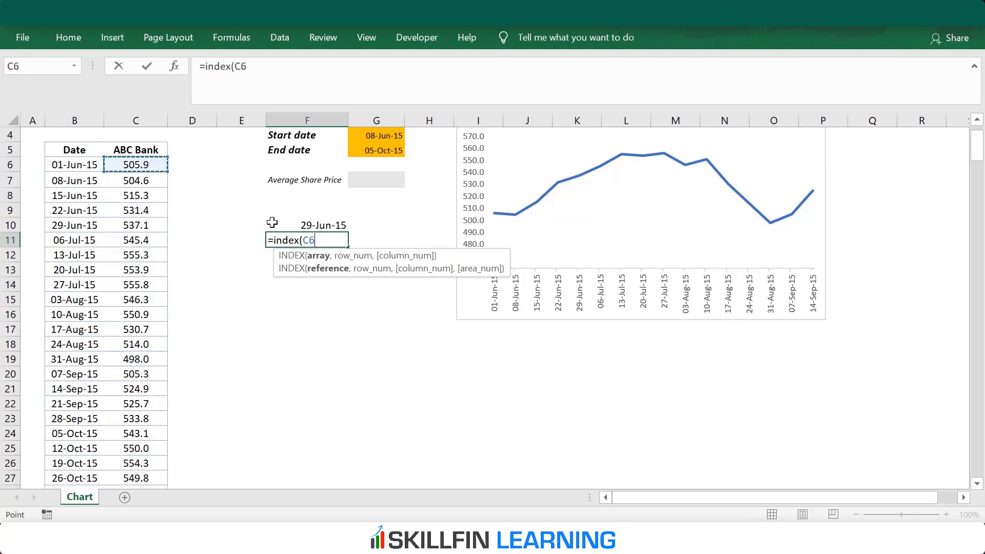
key(ctrl+shift+Down)
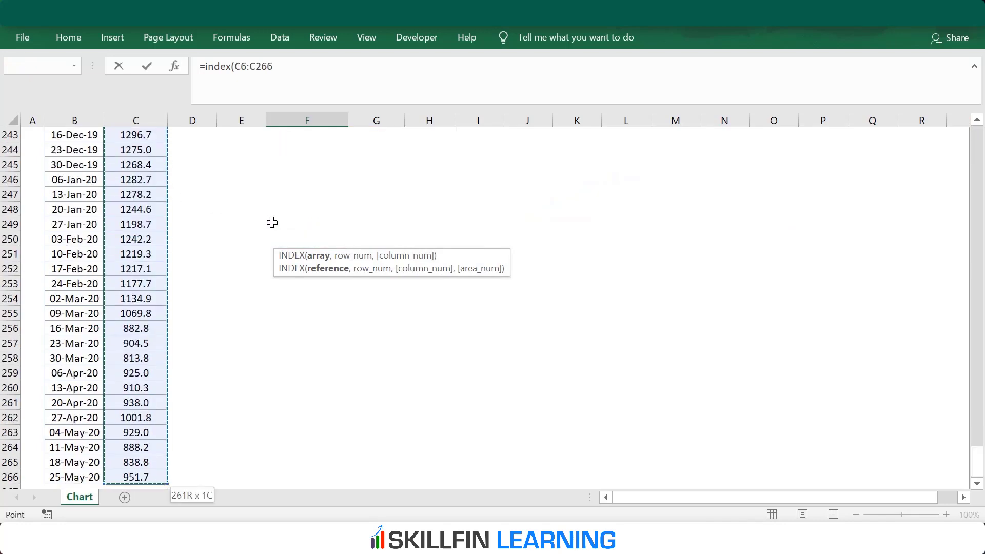
text(,)
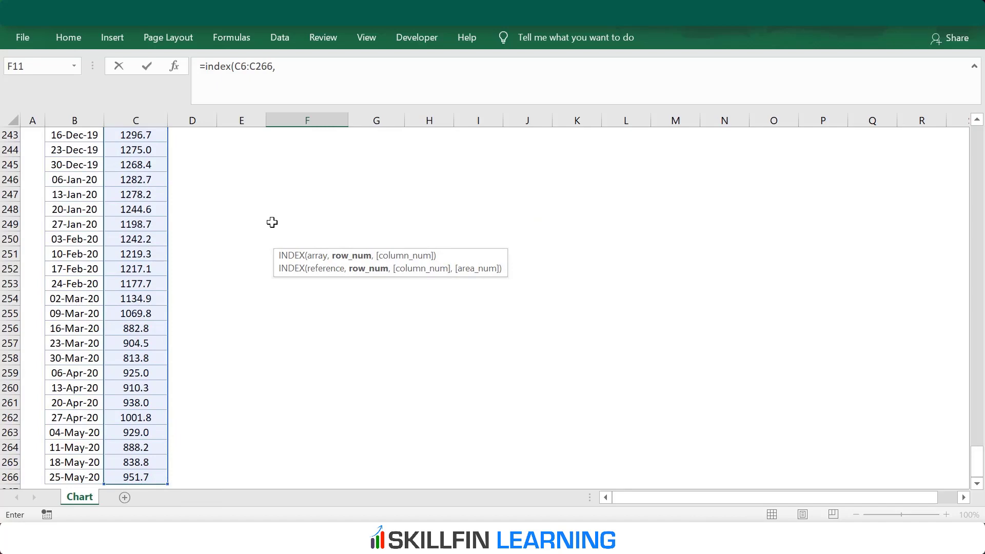
Add MATCH(G4,B6:B266,0) as the row number of the first INDEX in F11, locating the start date by exact match.
text(match)
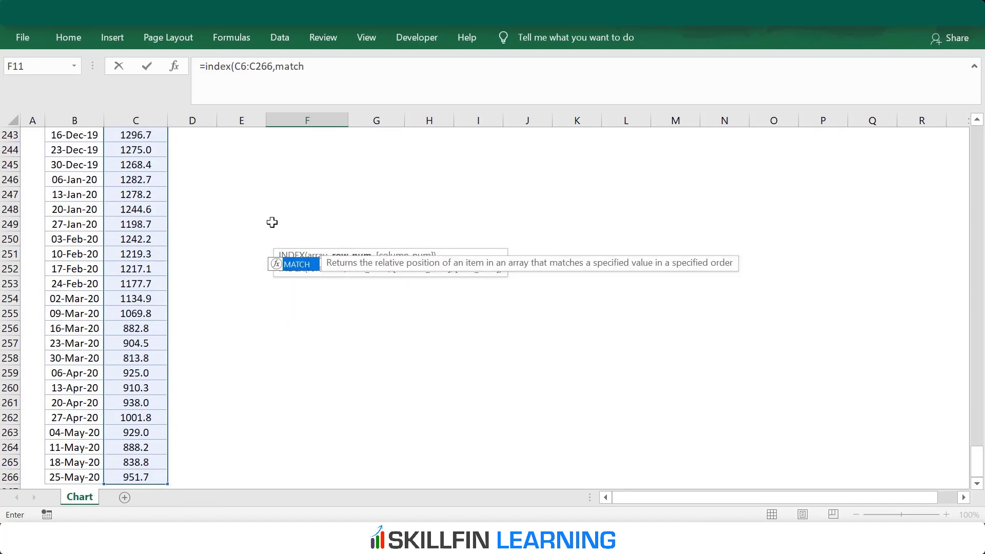
text(()
drag(977, 465, 977, 136)
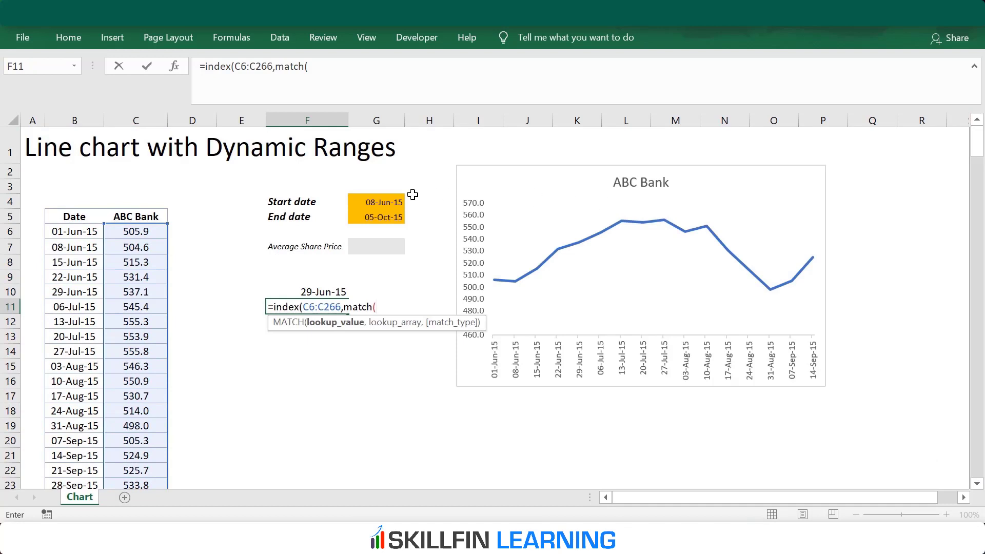
click(397, 198)
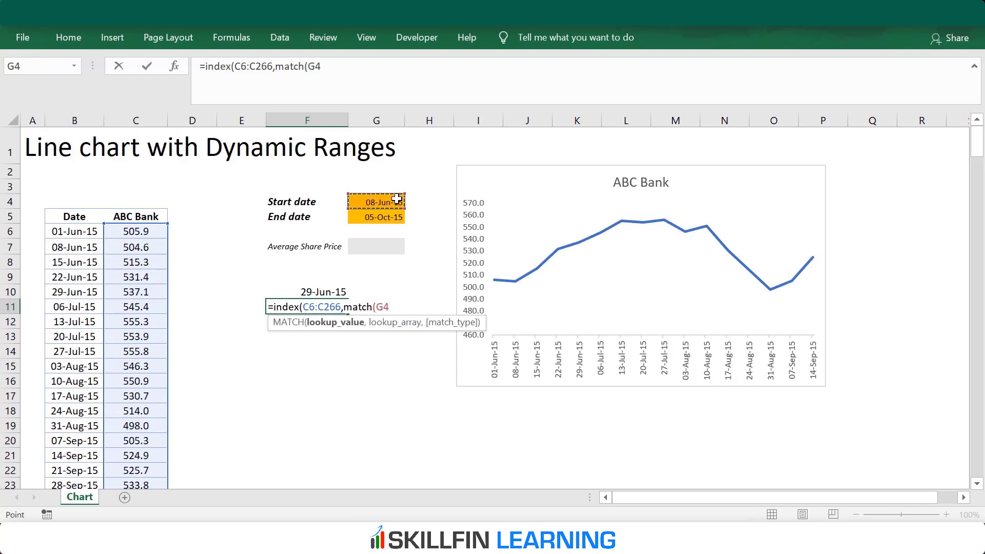
text(,)
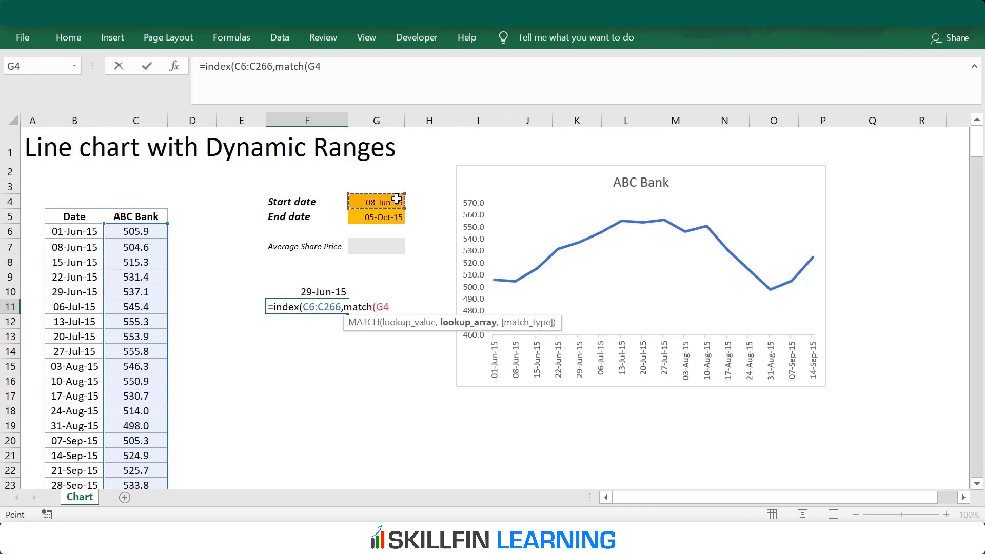
click(99, 229)
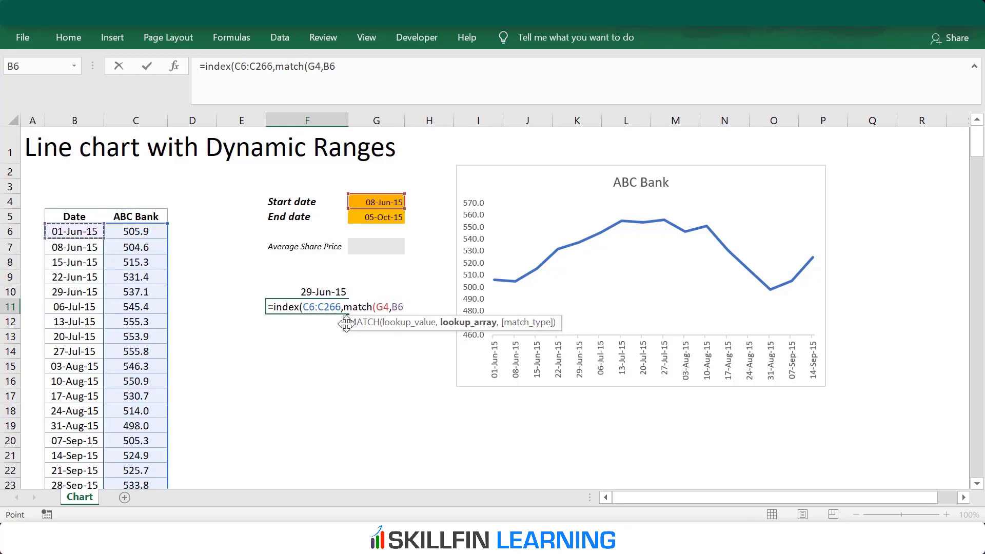
key(shift+Page_Down)
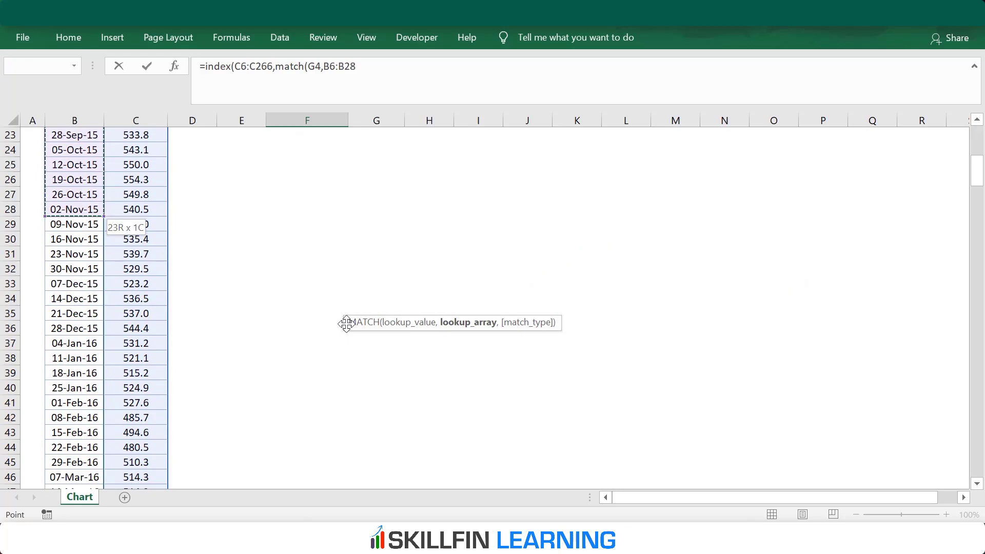
key(ctrl+shift+Down)
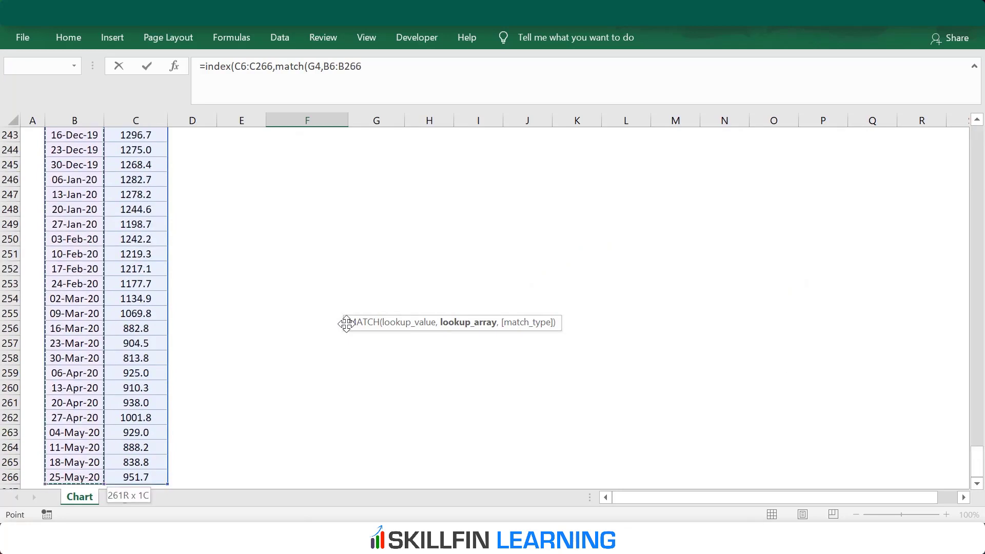
text(,)
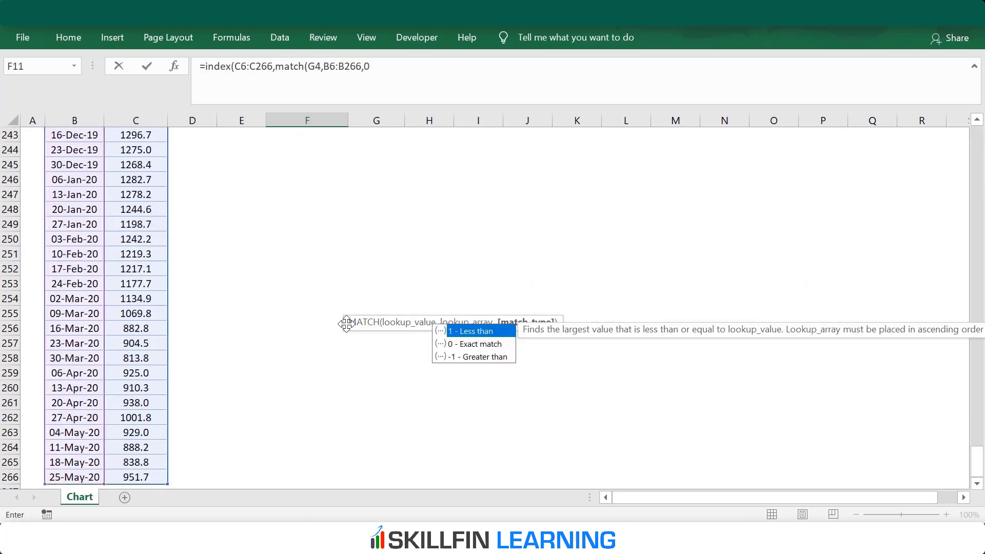
text(0))
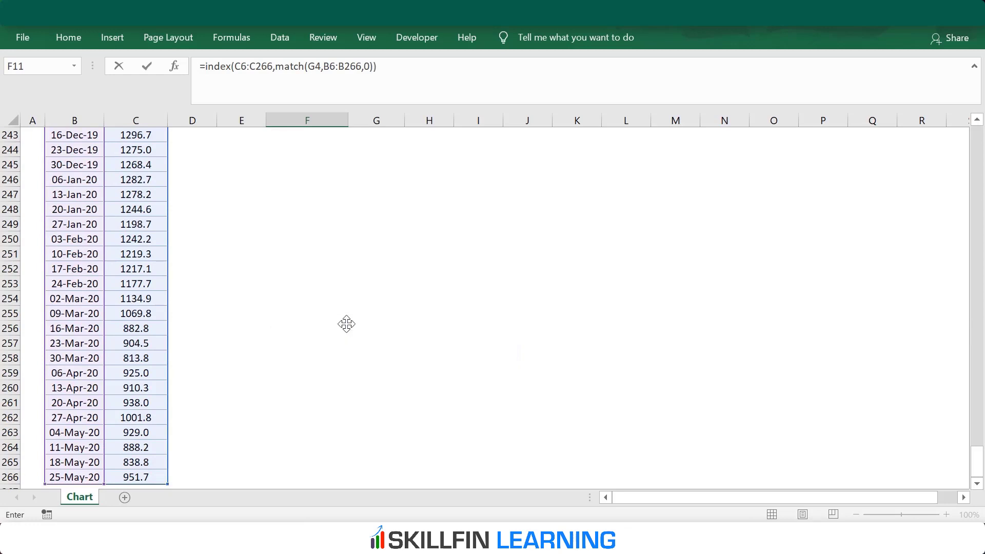
Close the first INDEX in F11 and extend the formula with a range colon and a second INDEX over C6:C266.
text():index)
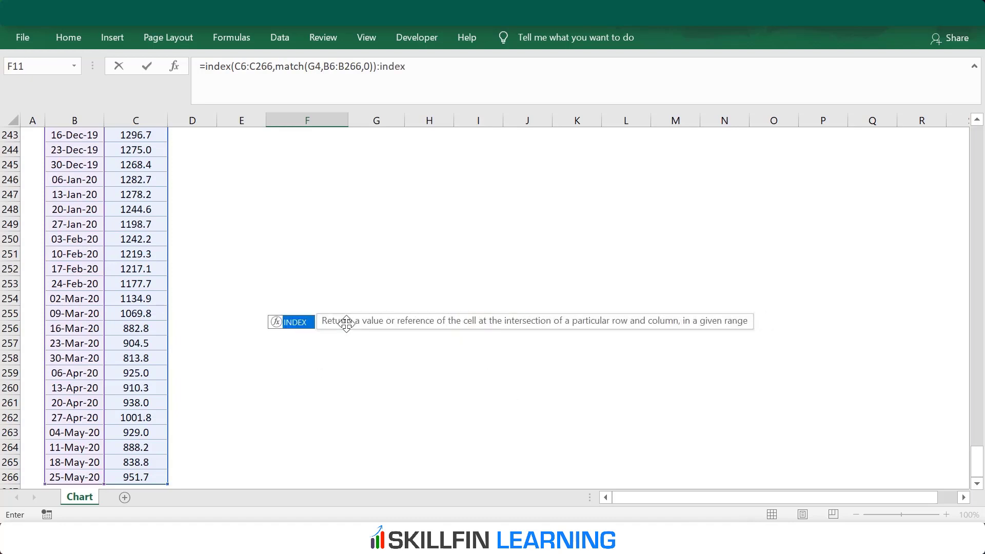
text(()
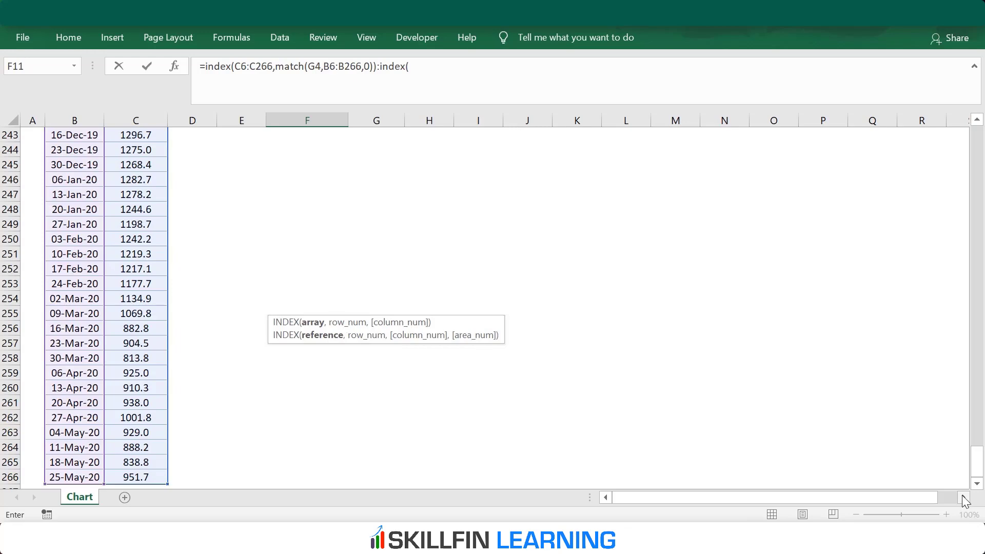
drag(976, 473, 965, 121)
click(130, 231)
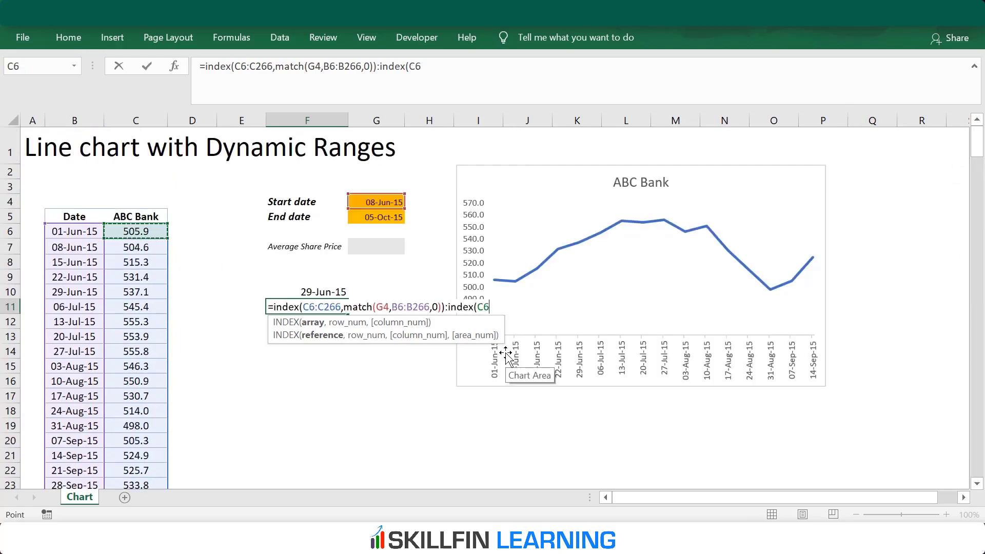
key(ctrl+shift+Down)
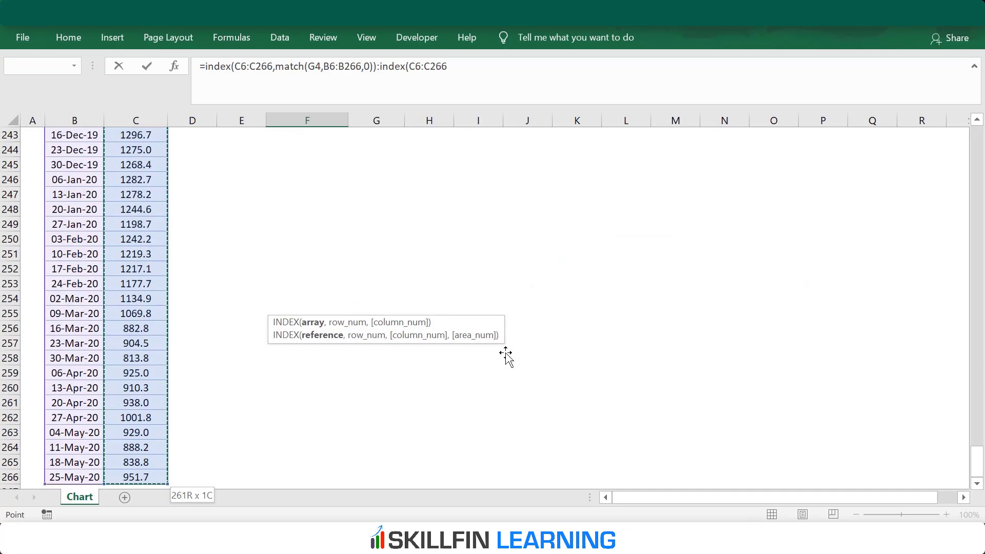
Add MATCH(G5,B6:B266,0) as the row number of the second INDEX in F11, close the brackets and enter the formula.
text(,match()
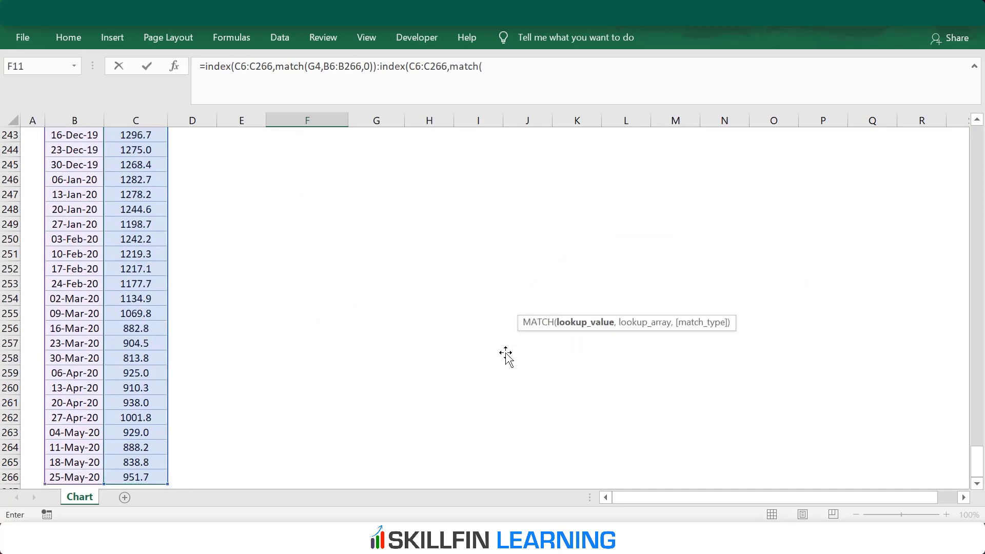
drag(981, 460, 981, 136)
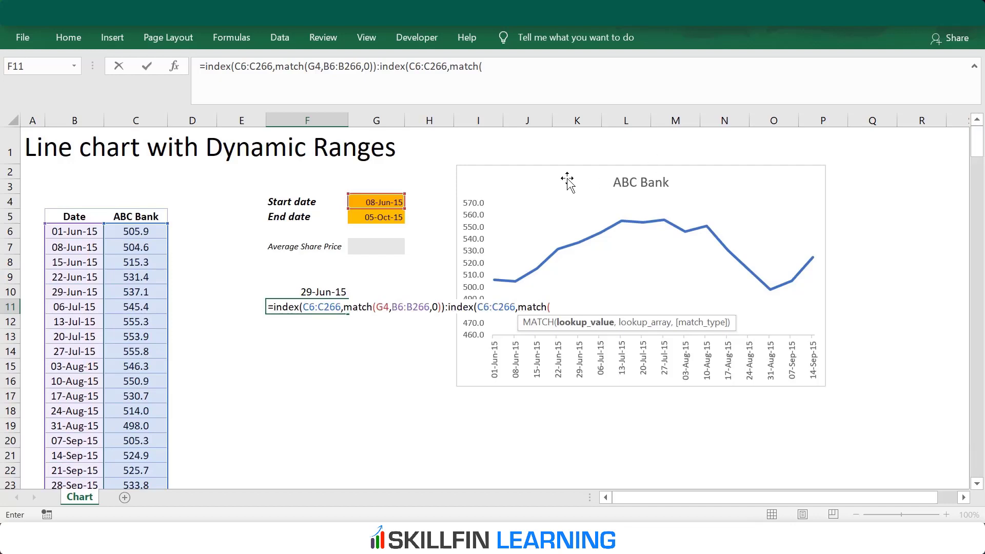
click(405, 214)
text(,)
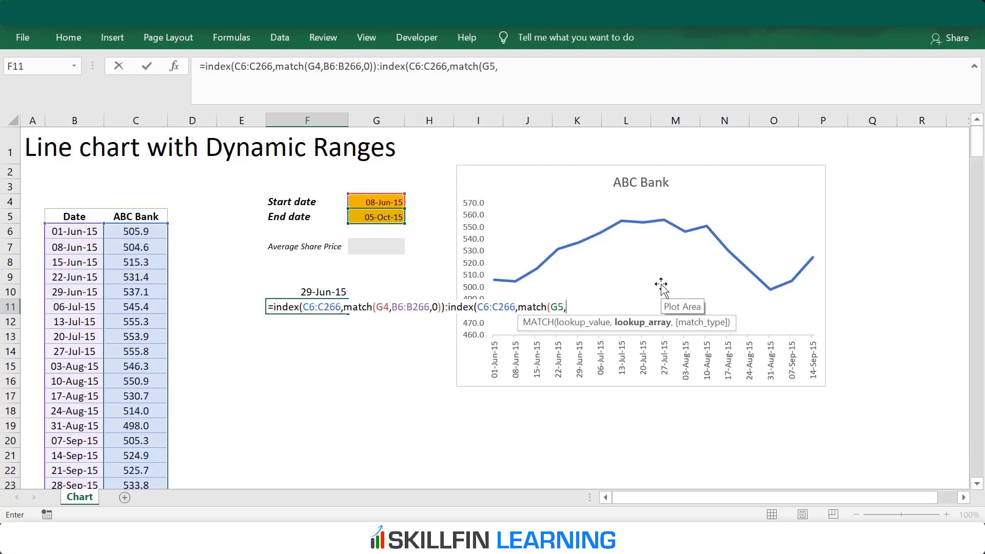
click(79, 237)
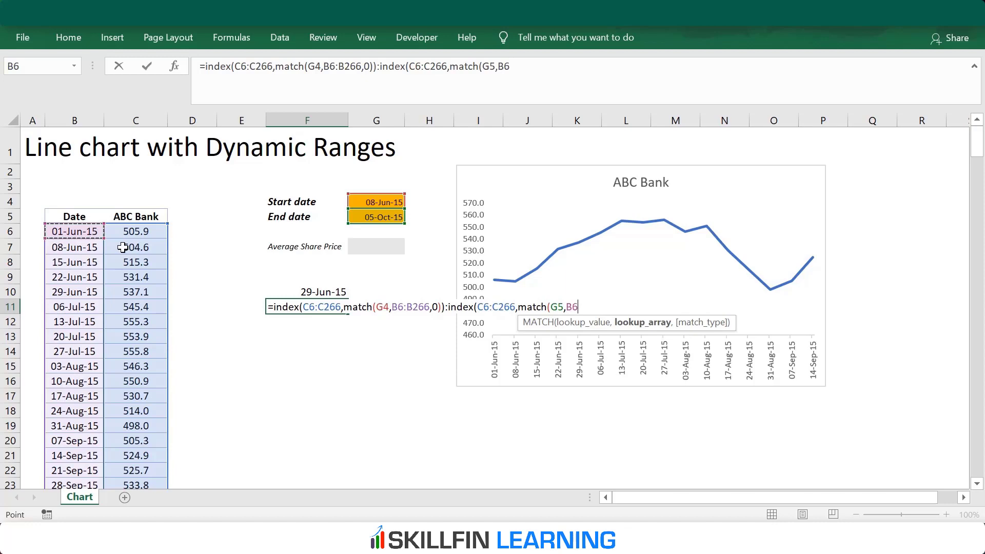
key(ctrl+shift+Down)
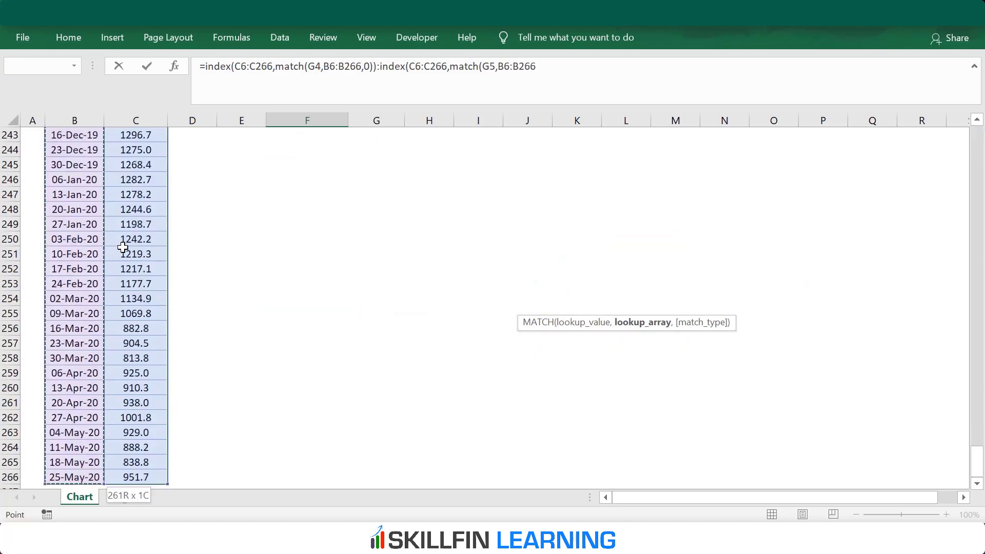
text(,)
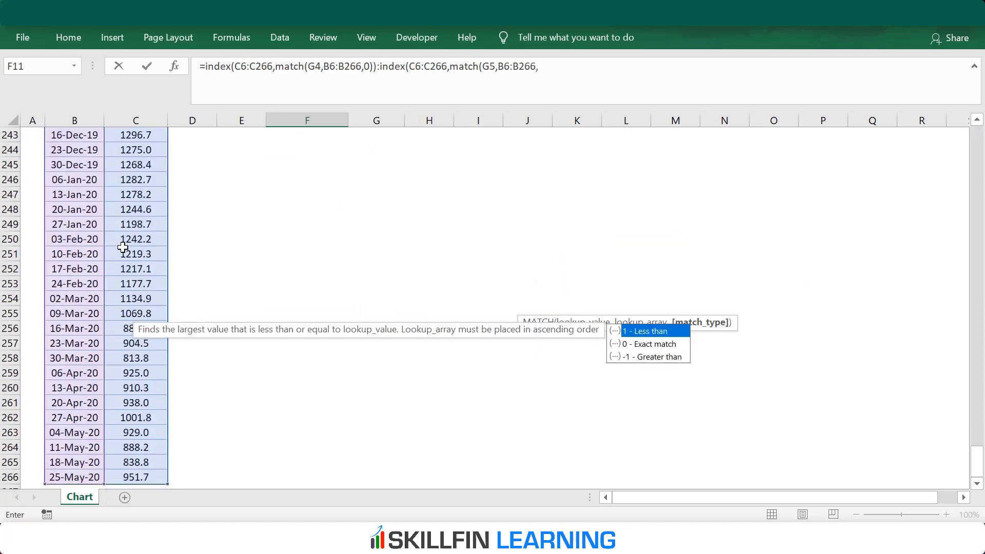
text(0))
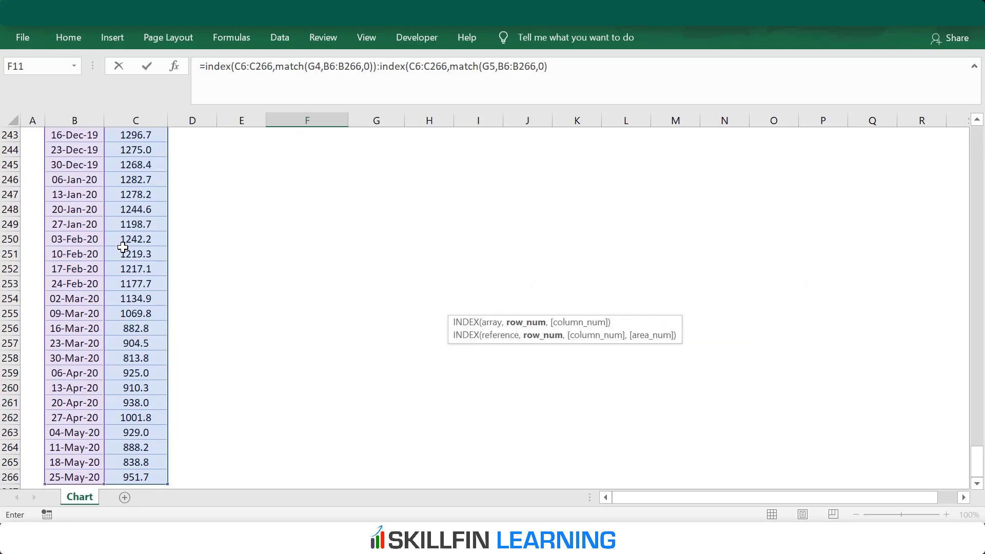
text())
key(Return)
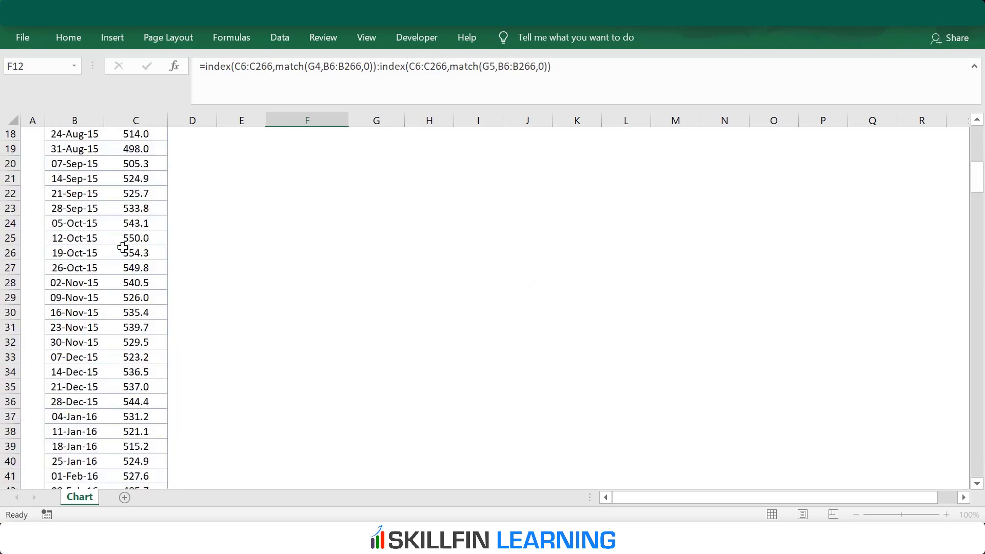
Format the formula cell F11 as a number with two decimal places instead of a date.
key(Up)
key(Up)
key(Up)
key(Up)
key(Up)
key(Up)
key(Up)
key(Up)
key(Up)
key(Up)
key(Up)
key(Down)
key(Down)
key(Down)
key(Down)
key(Down)
key(Down)
key(Down)
key(Down)
key(Down)
key(Down)
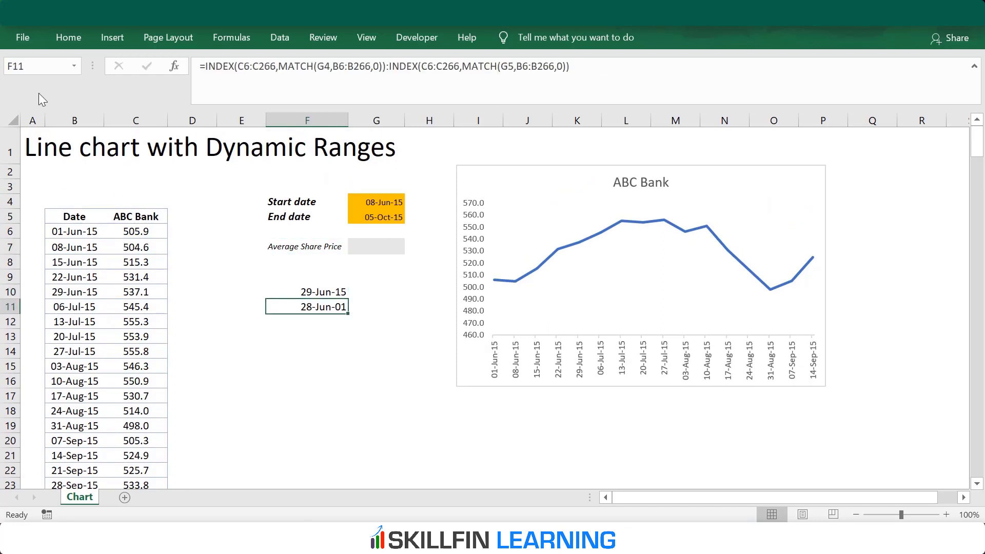
key(ctrl+shift+1)
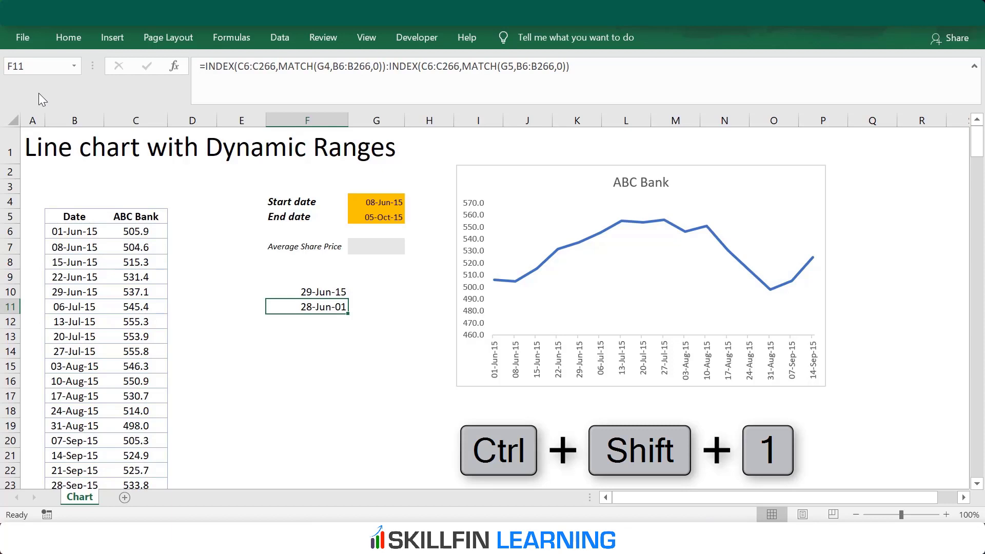
key(ctrl+shift+1)
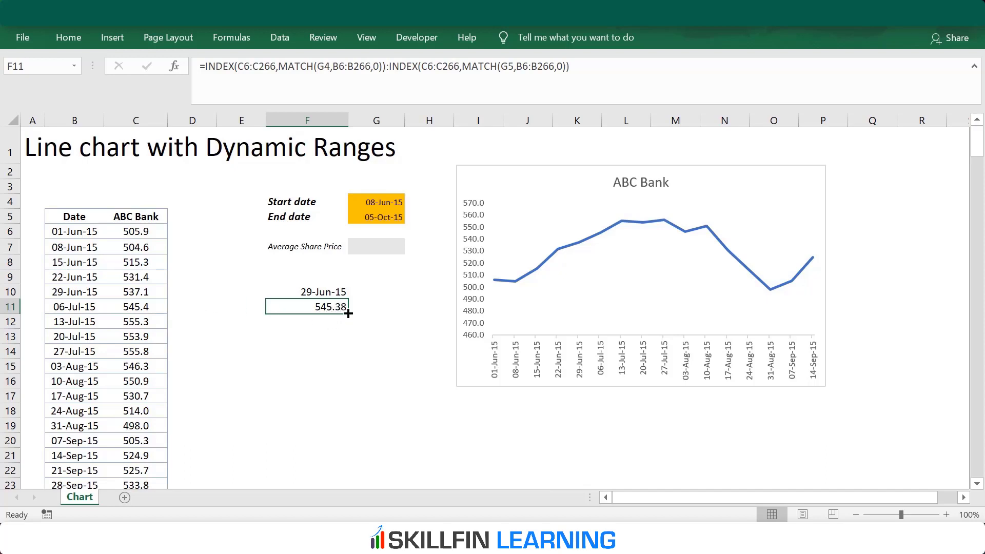
Compare the result in F11 with the share price in C11 of the same row.
click(152, 307)
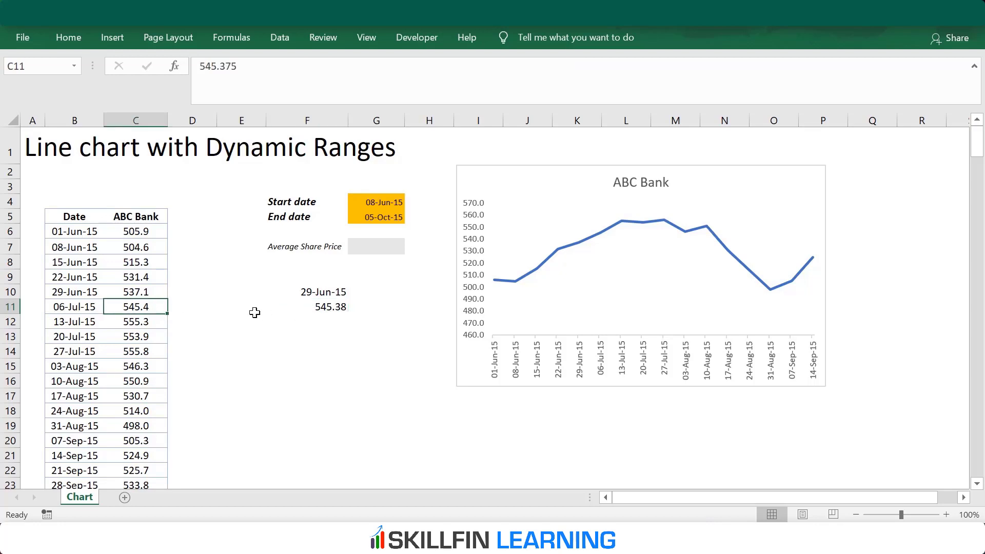
click(308, 319)
click(323, 307)
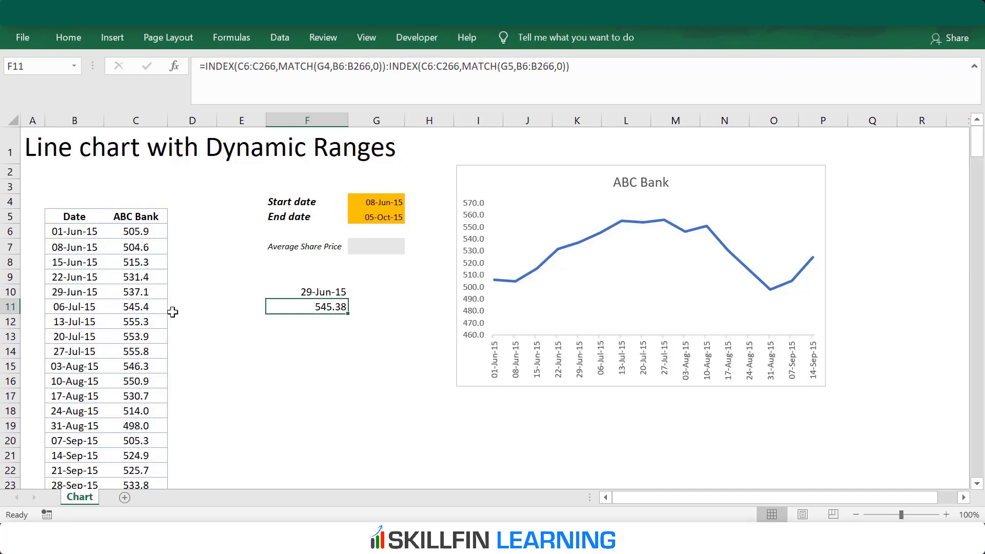
click(152, 309)
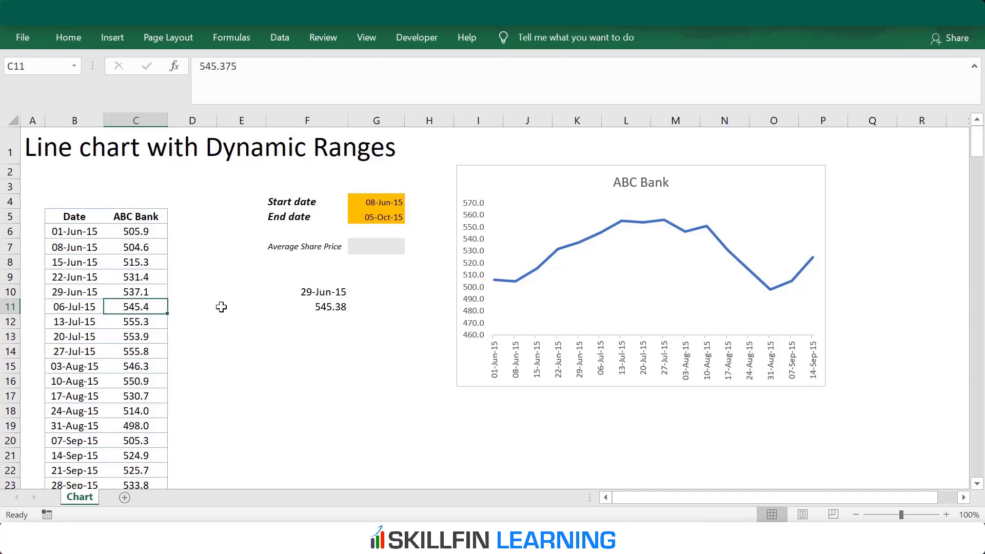
drag(308, 292, 200, 295)
click(324, 307)
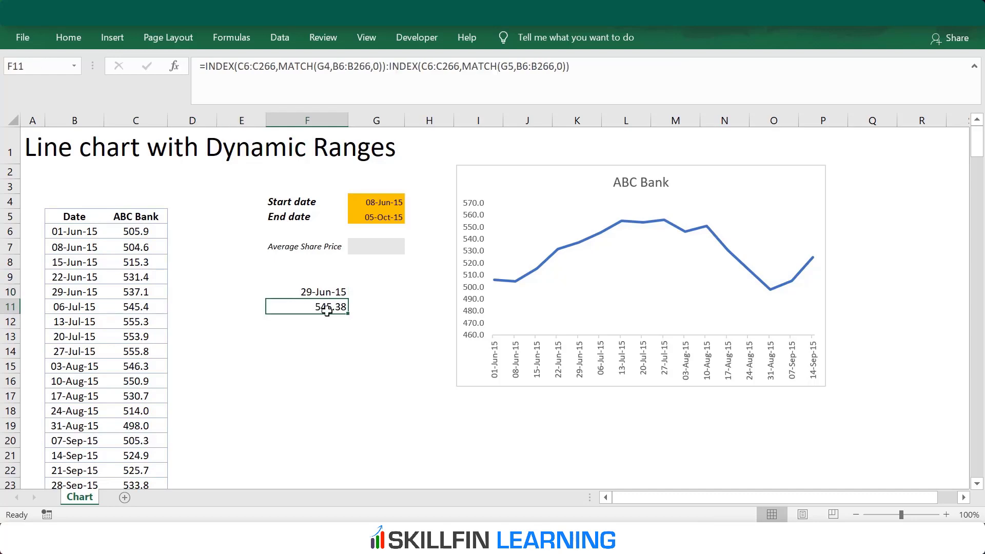
Make all references in the F11 formula absolute: $C$6:$C$266, $G$4, $G$5 and $B$6:$B$266.
click(249, 83)
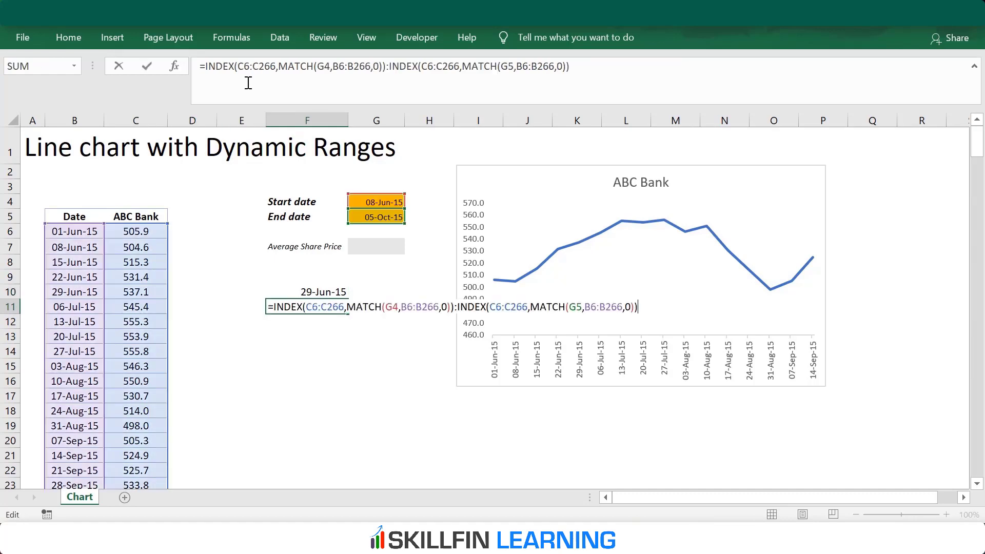
key(F4)
click(244, 66)
key(F4)
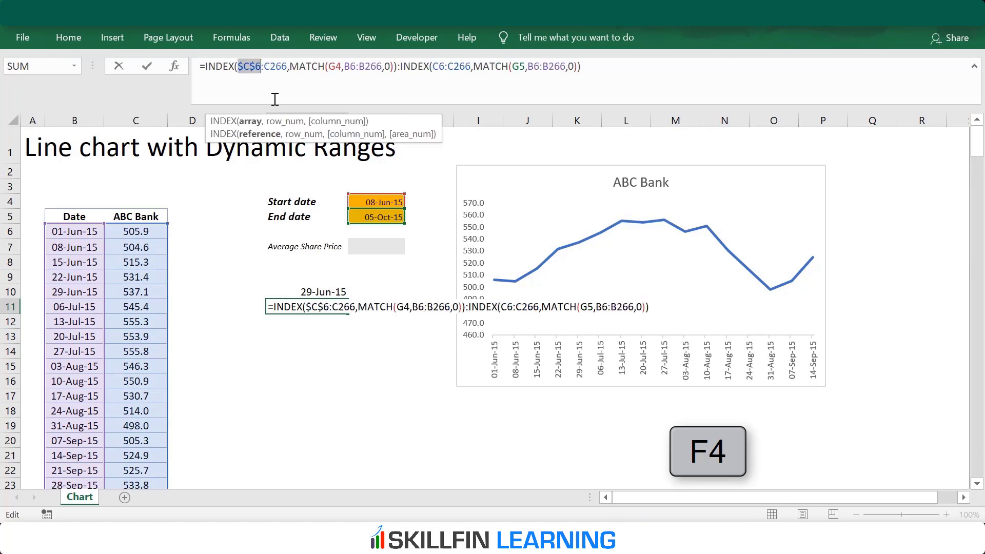
click(280, 72)
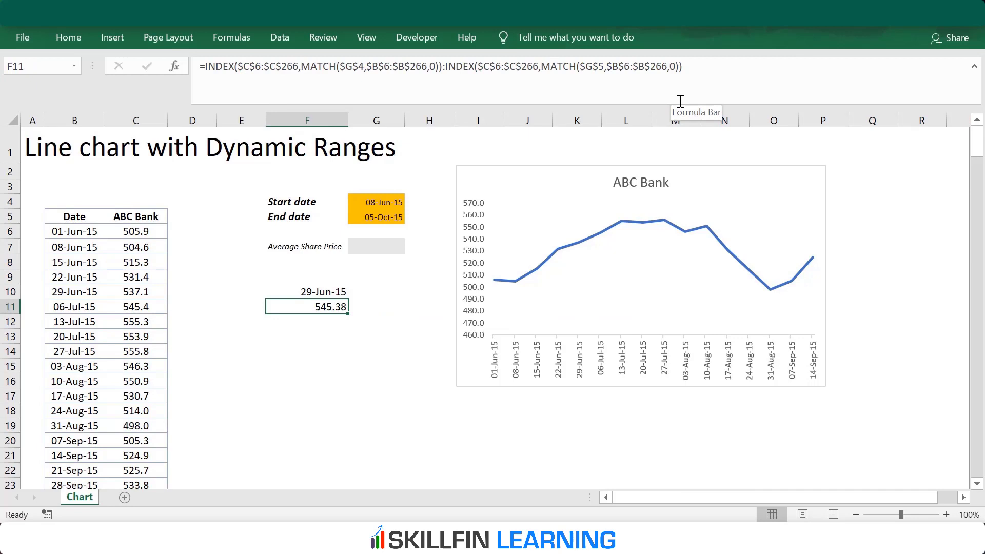
Evaluate the whole F11 formula to inspect its array of share prices, and leave the formula unchanged.
key(F2)
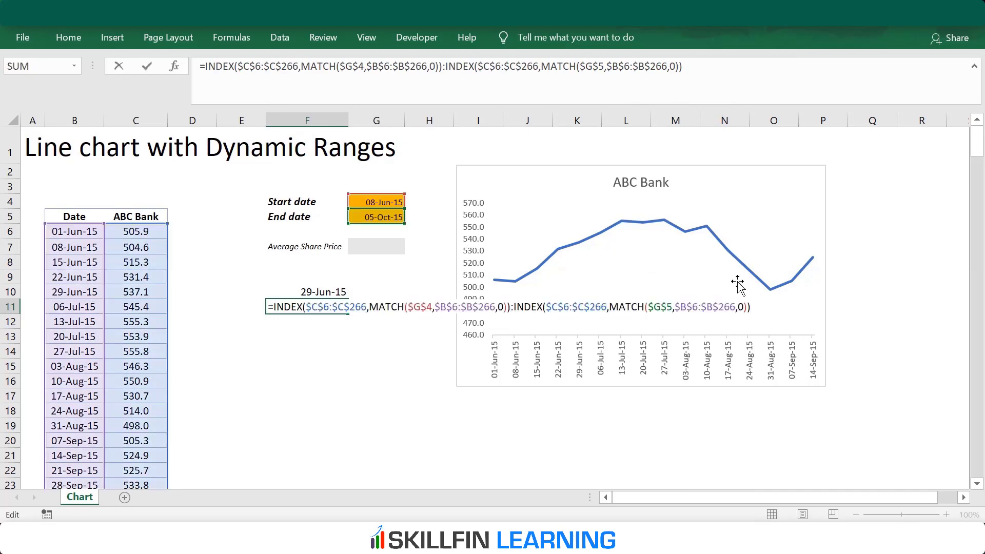
drag(200, 65, 932, 63)
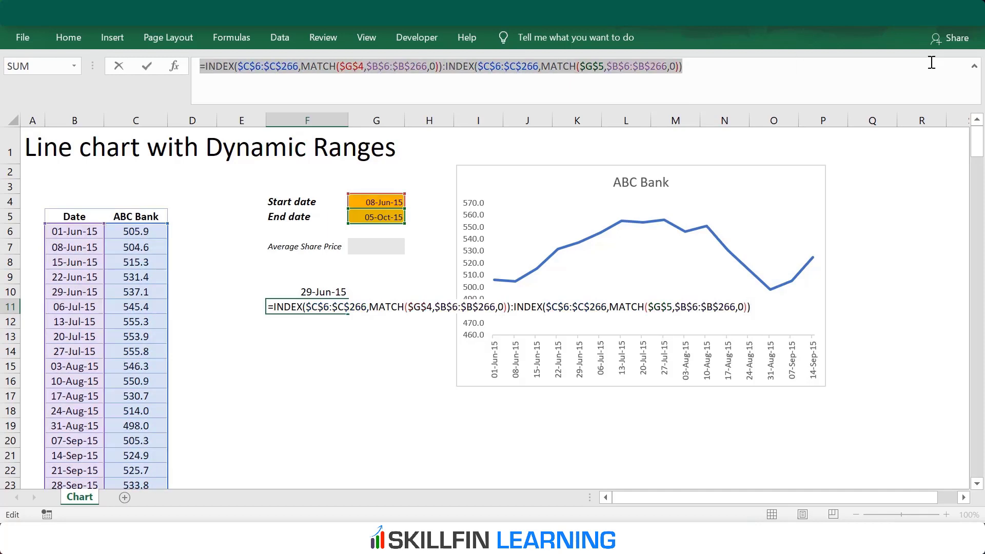
key(F9)
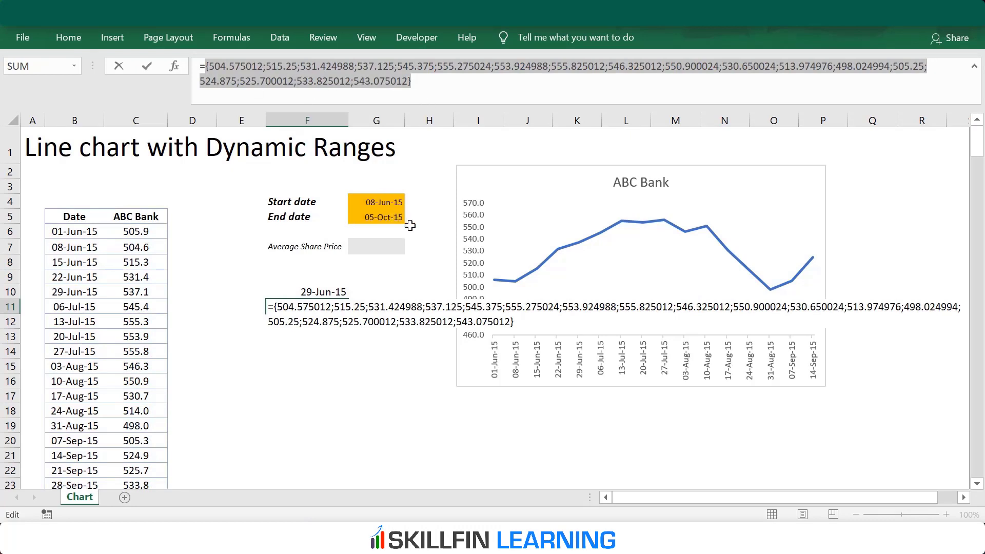
key(Escape)
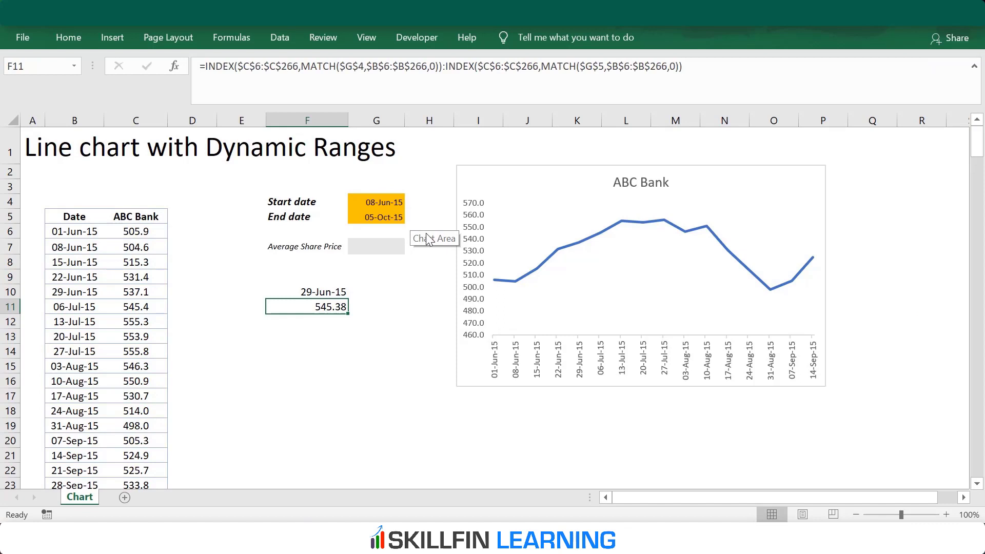
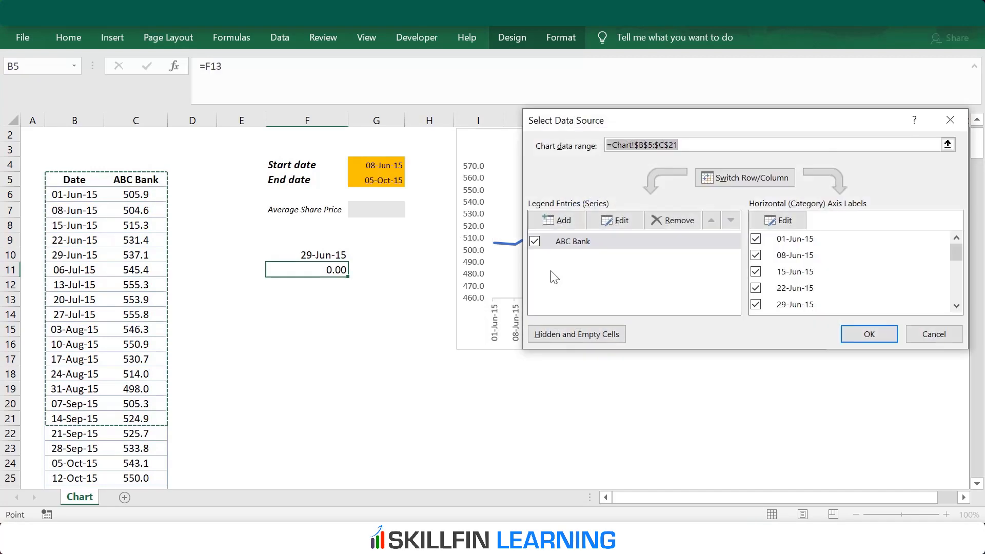
Try to use the copied F11 formula directly as the series values of the chart's ABC Bank series, and cancel the data source edit.
click(608, 217)
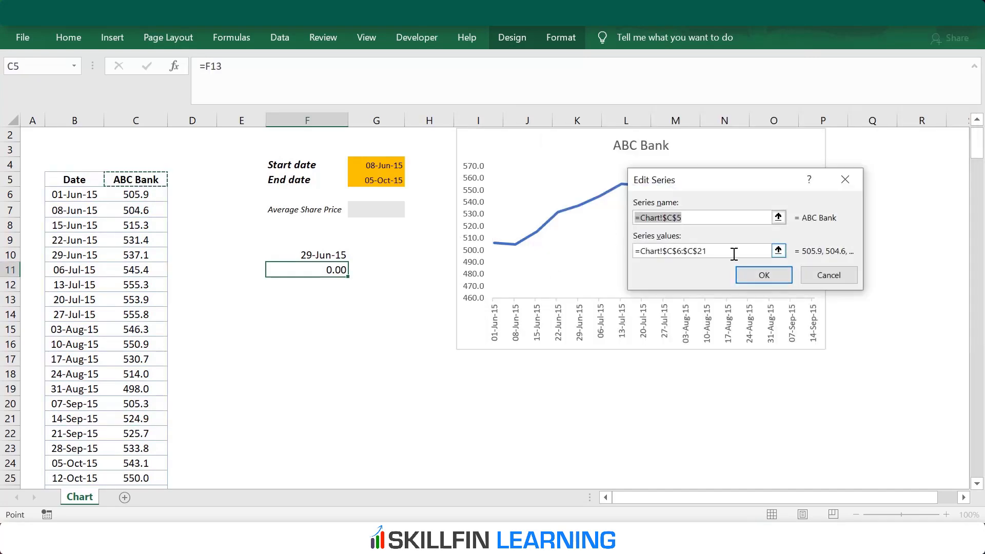
key(Tab)
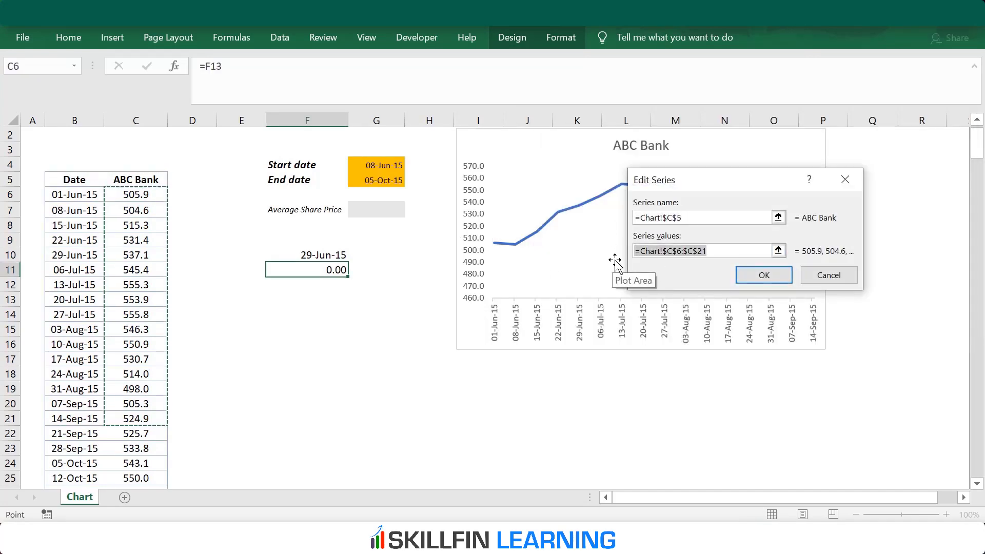
key(ctrl+v)
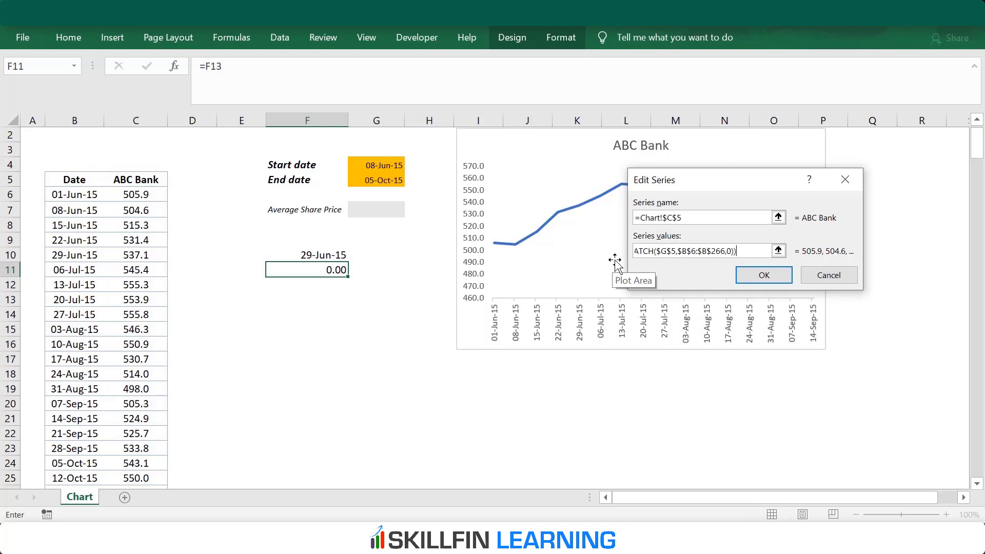
click(779, 273)
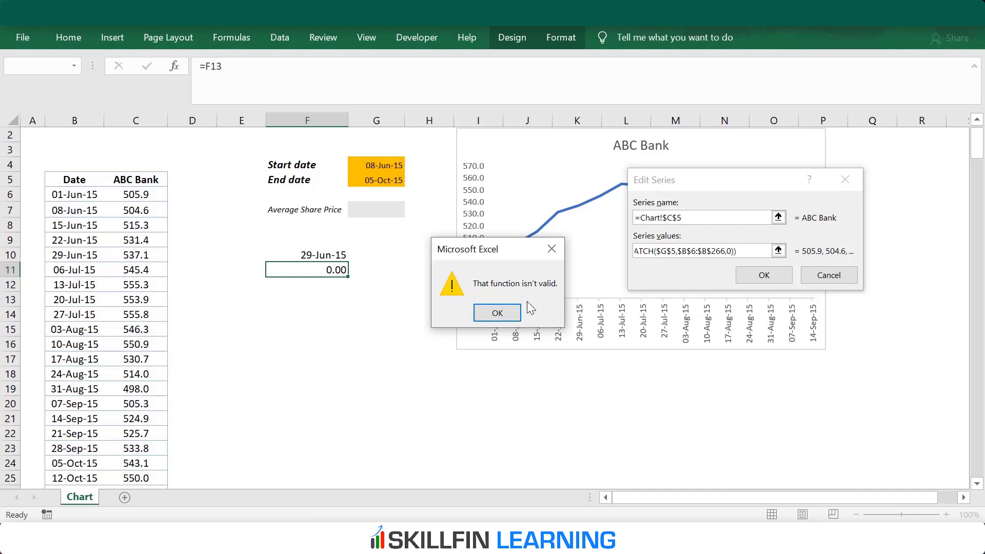
click(513, 313)
click(824, 278)
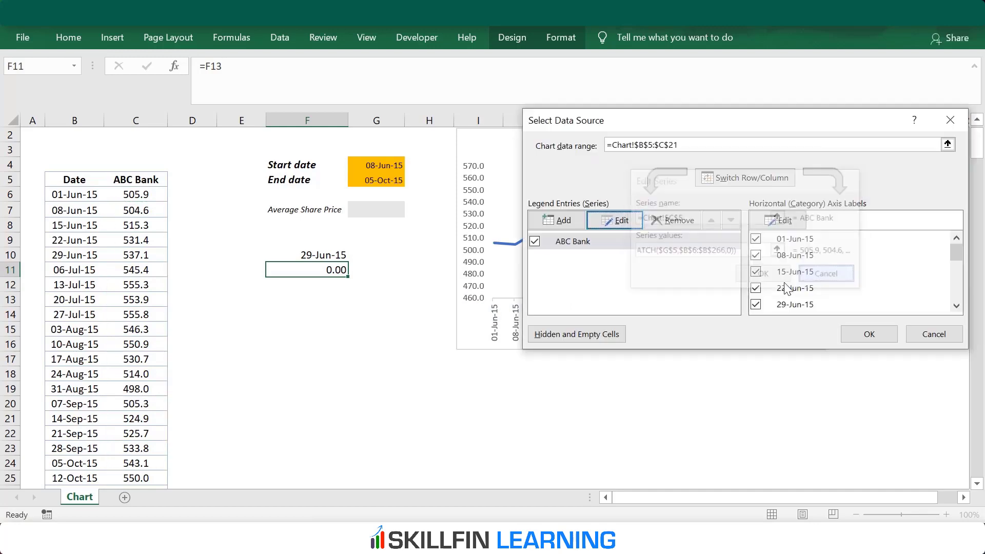
click(931, 334)
click(527, 403)
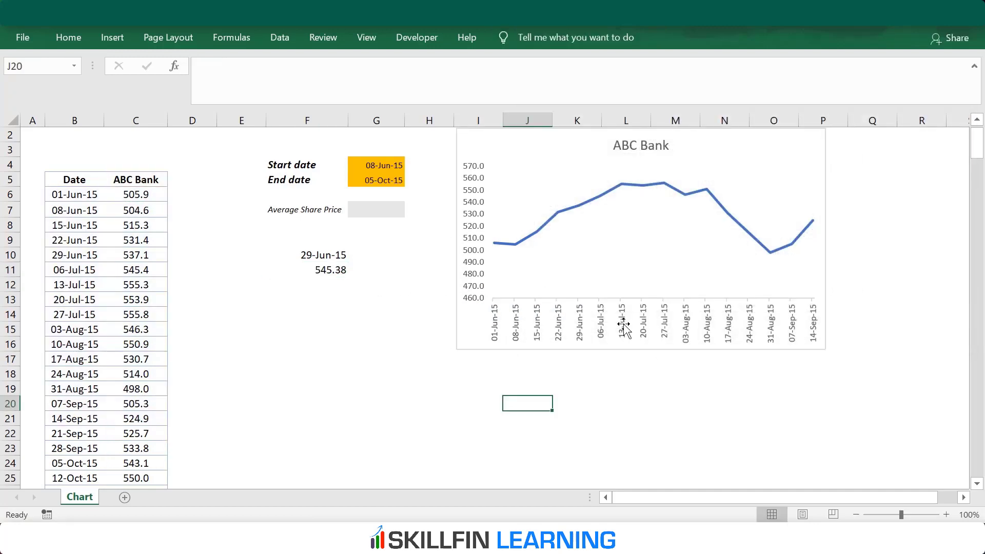
Define a workbook-scoped name price_range that refers to the copied INDEX/MATCH share price formula.
click(228, 39)
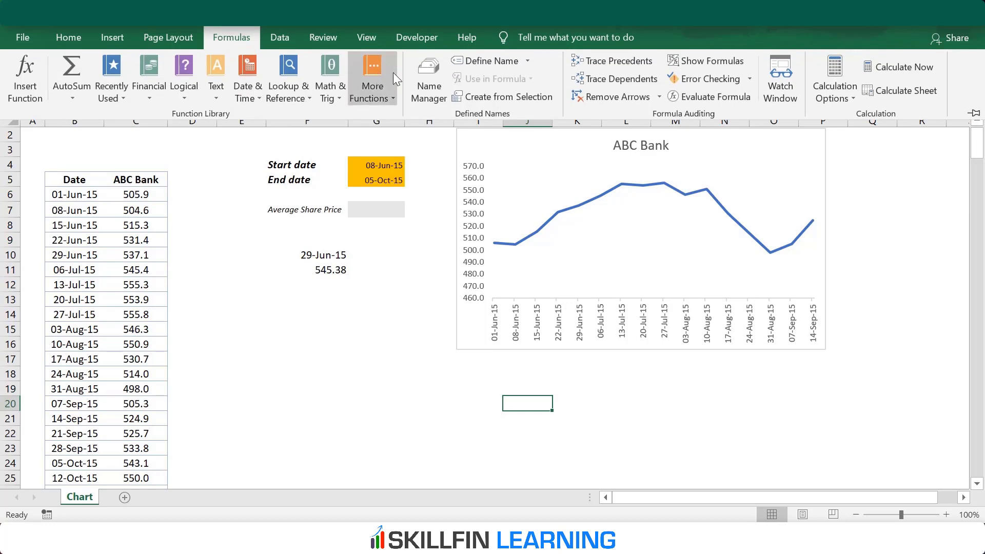
click(425, 91)
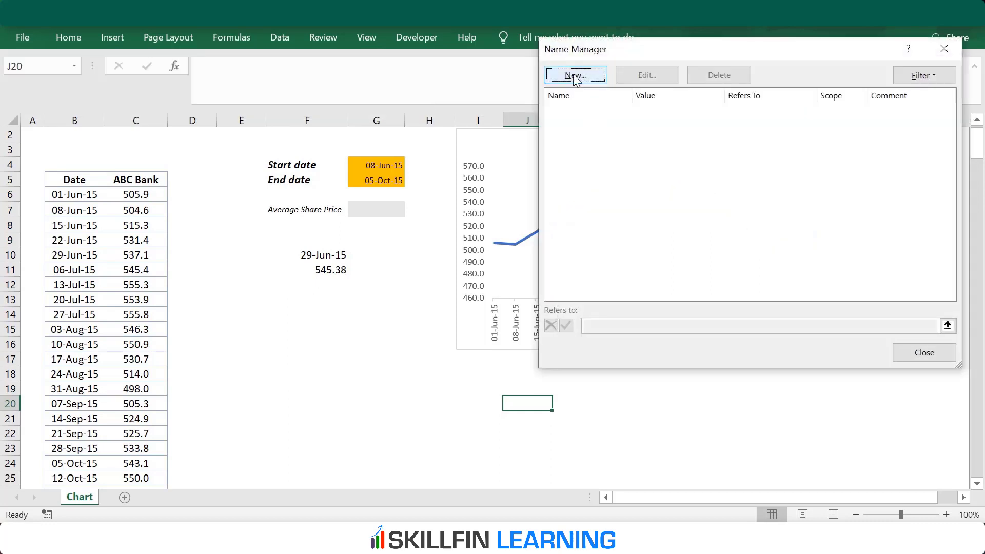
click(575, 77)
drag(737, 254, 674, 253)
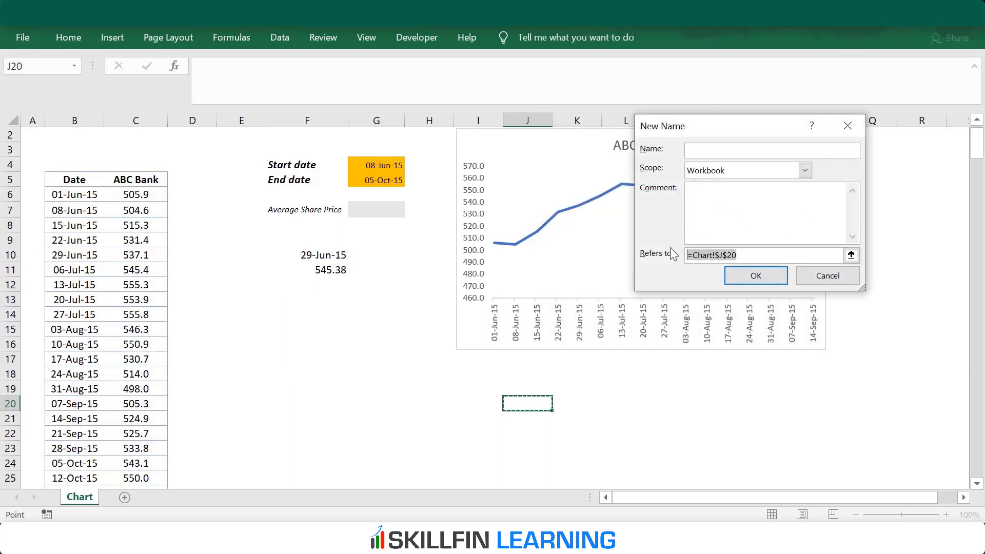
key(ctrl+v)
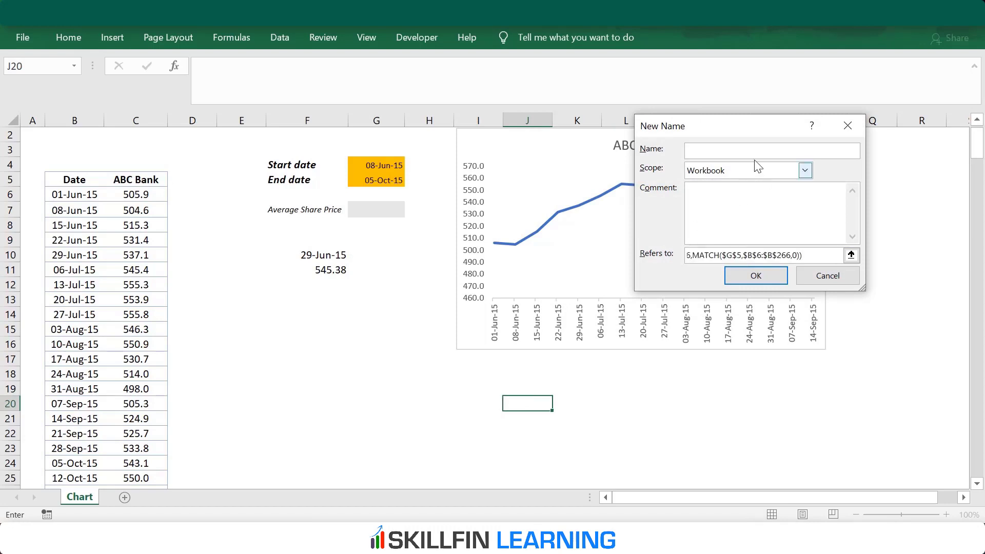
click(740, 149)
text(price_range)
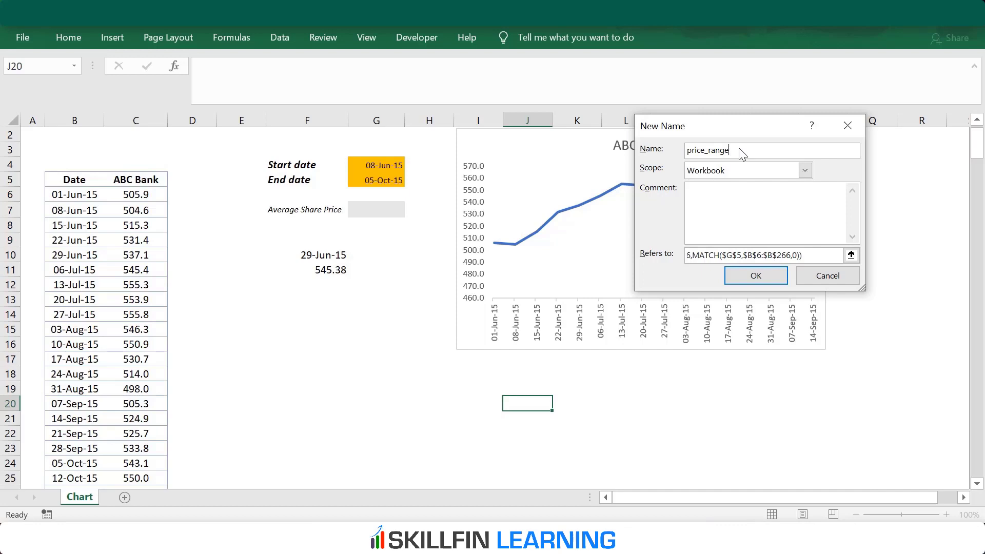
click(755, 275)
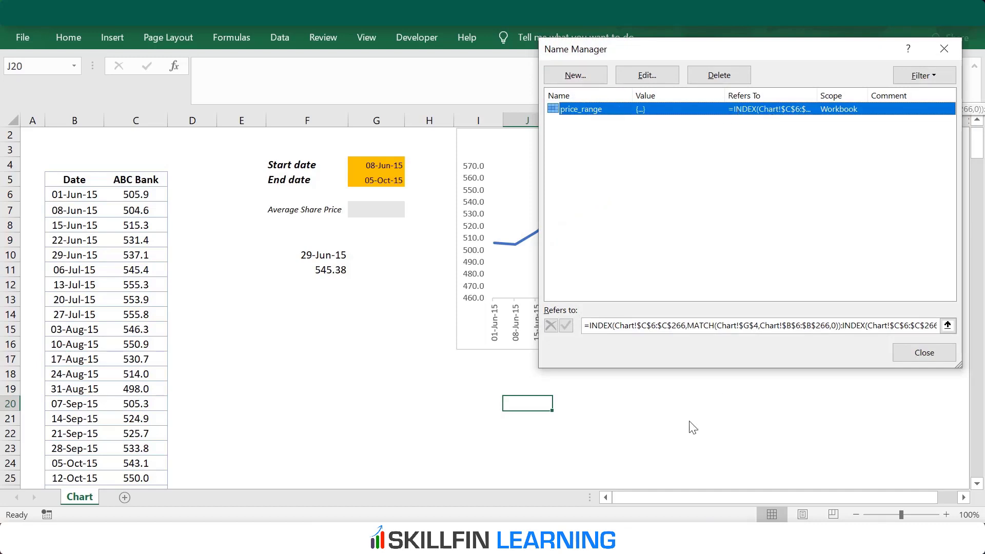
Highlight the worksheet cells that the name price_range refers to, and close the name list.
click(668, 326)
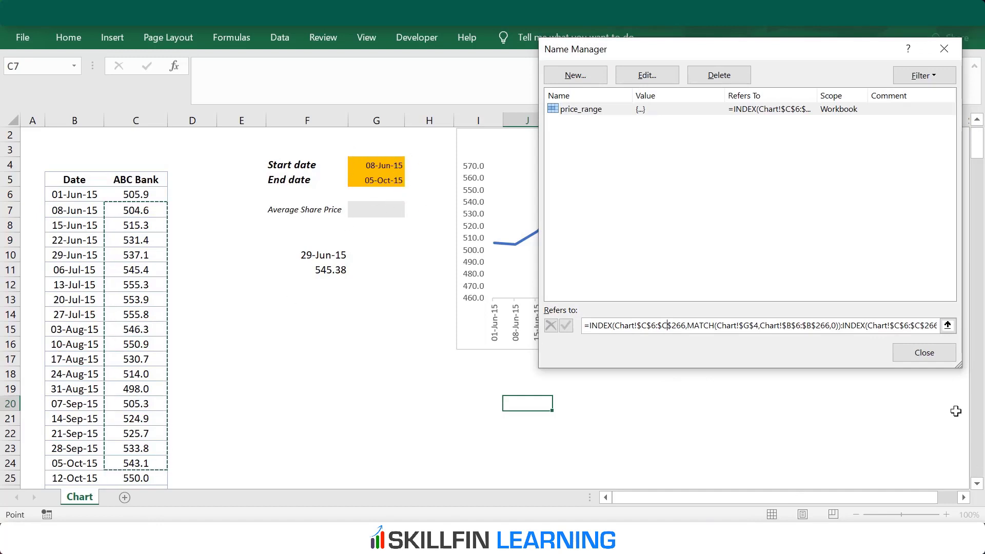
click(924, 353)
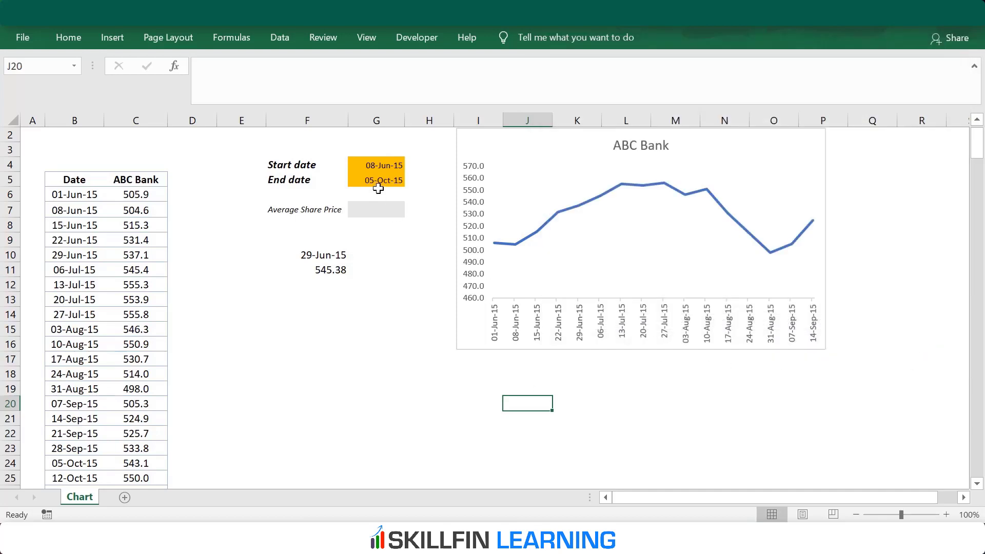
Copy the whole INDEX/MATCH date formula from cell F10 without changing the cell.
click(315, 255)
drag(690, 67, 390, 66)
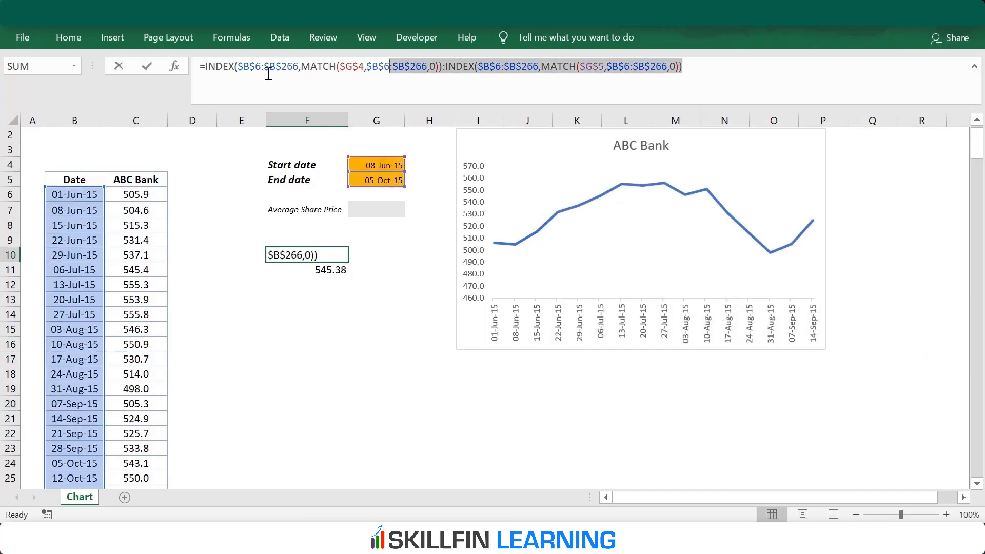
drag(268, 73, 183, 76)
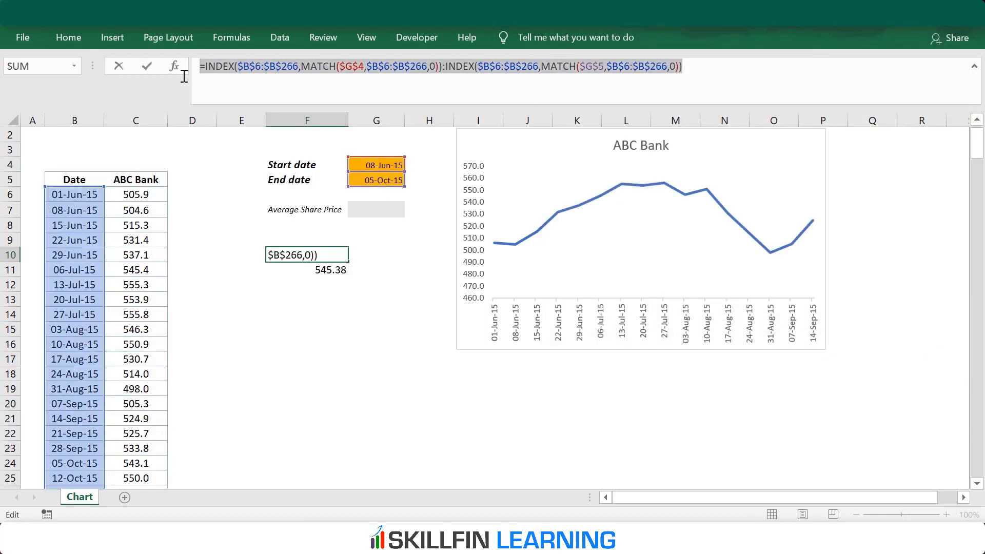
key(Escape)
Define a workbook-scoped name Date_range that refers to the copied F10 date formula.
click(240, 39)
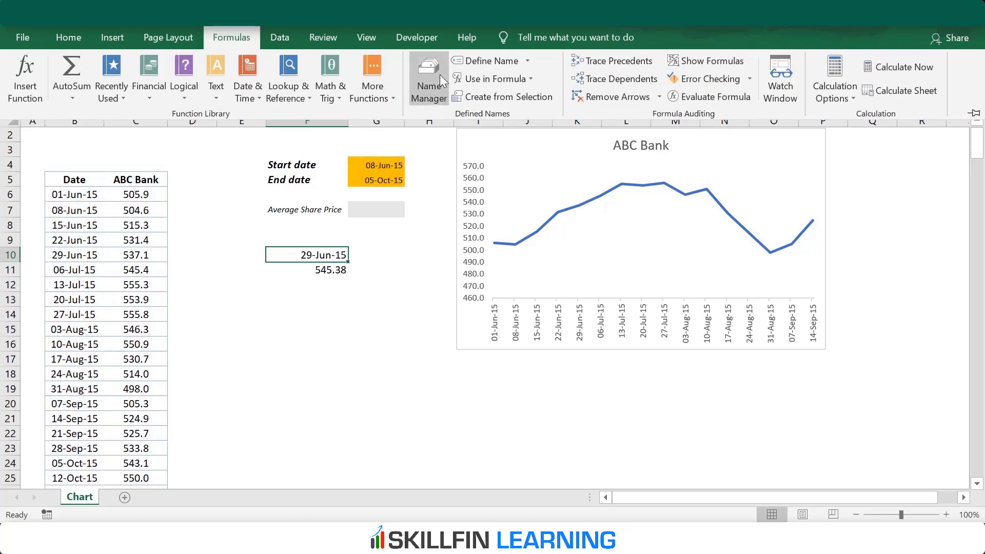
click(435, 73)
click(576, 77)
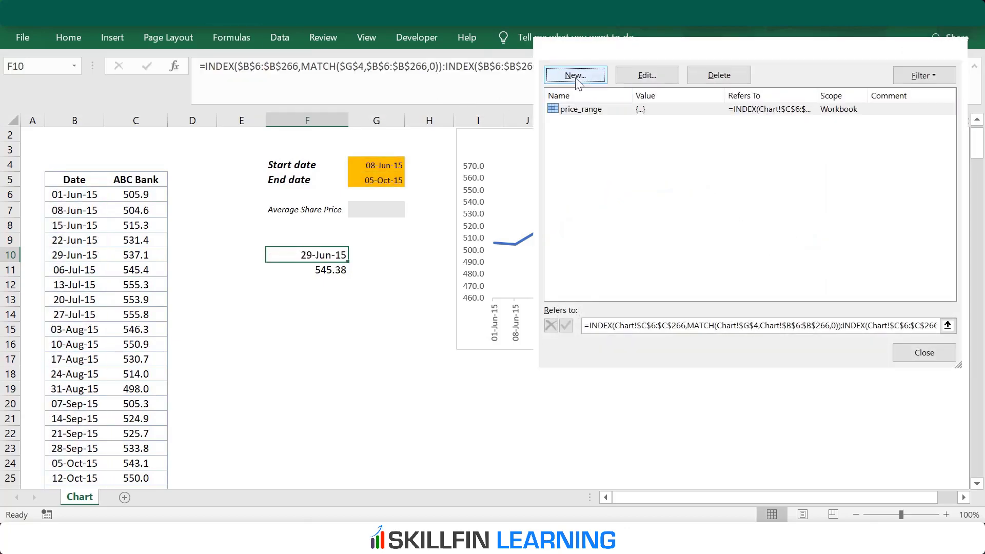
drag(737, 255, 661, 257)
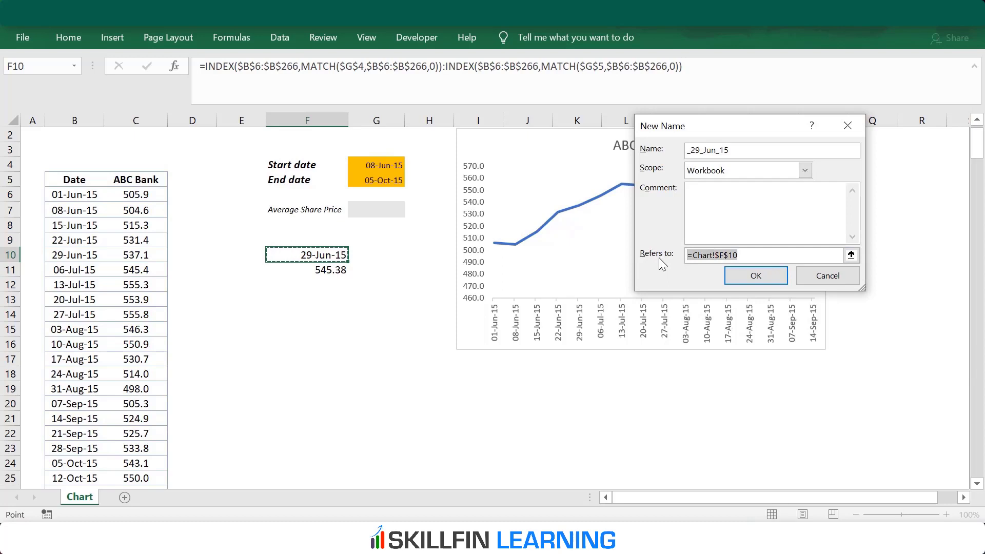
key(ctrl+v)
drag(738, 150, 681, 151)
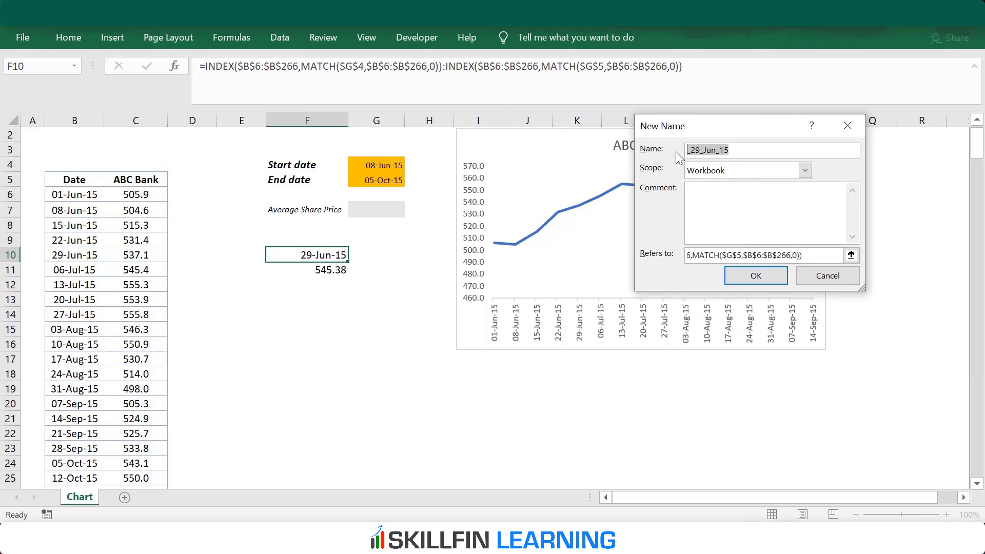
text(Date_range)
click(774, 277)
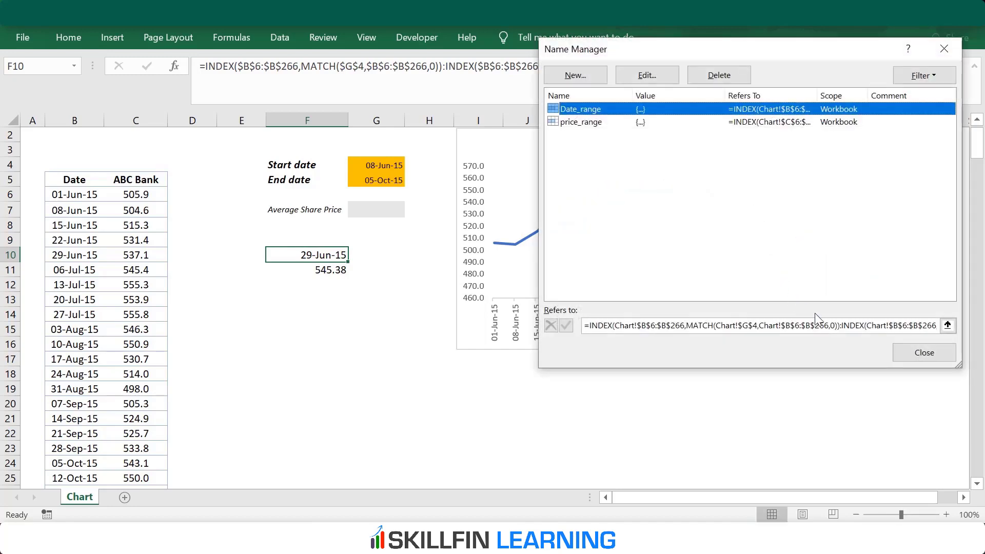
click(923, 351)
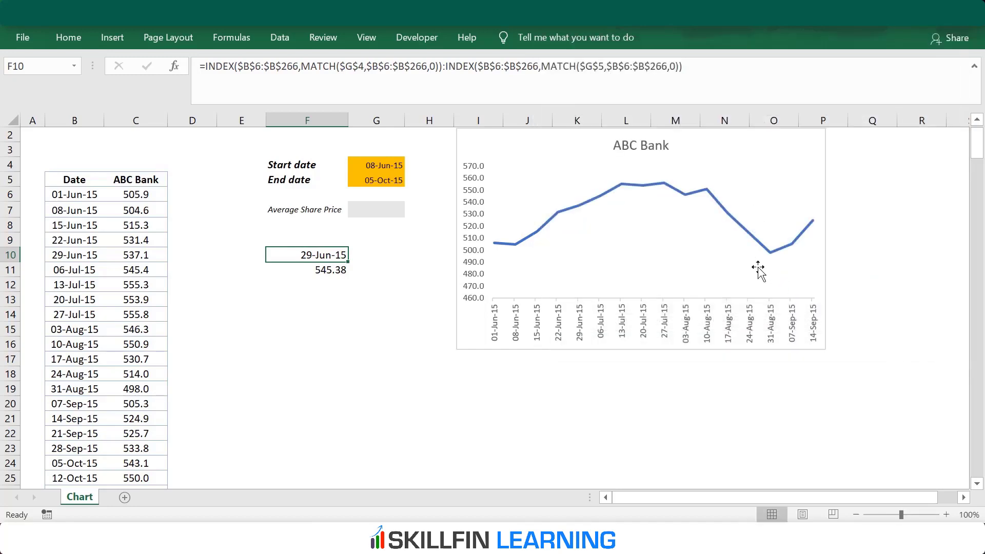
Try to use =price_range, without a sheet reference, as the series values of the chart's ABC Bank series.
click(297, 303)
click(533, 185)
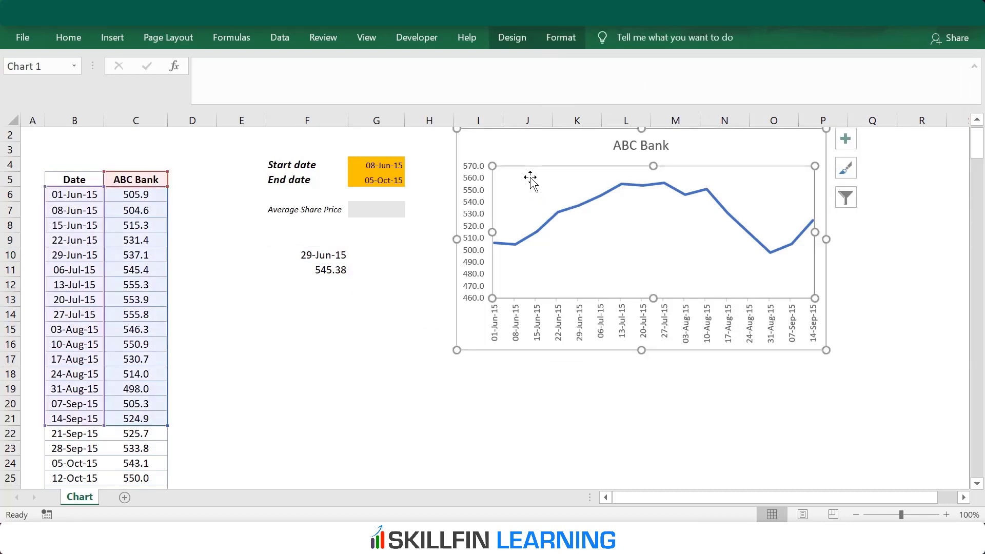
right_click(531, 178)
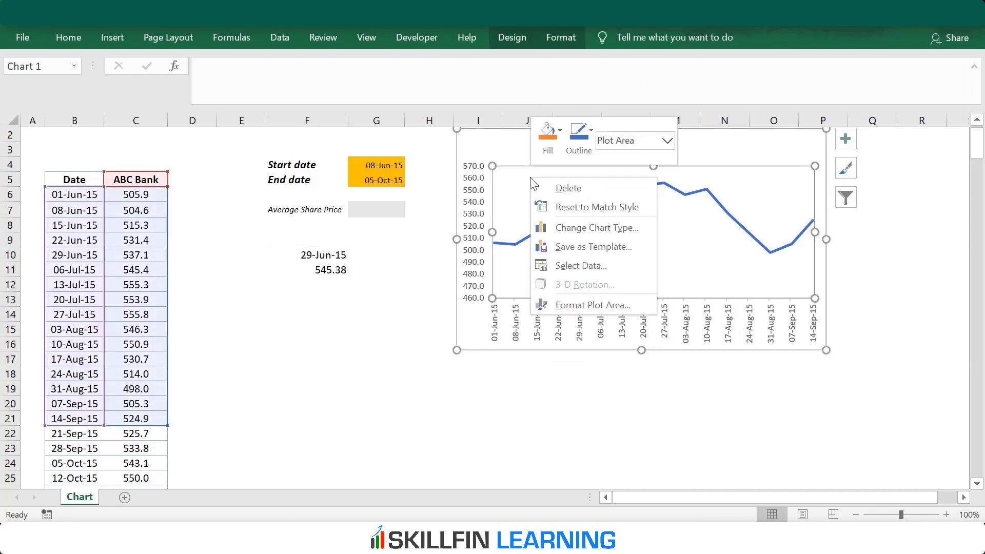
click(571, 263)
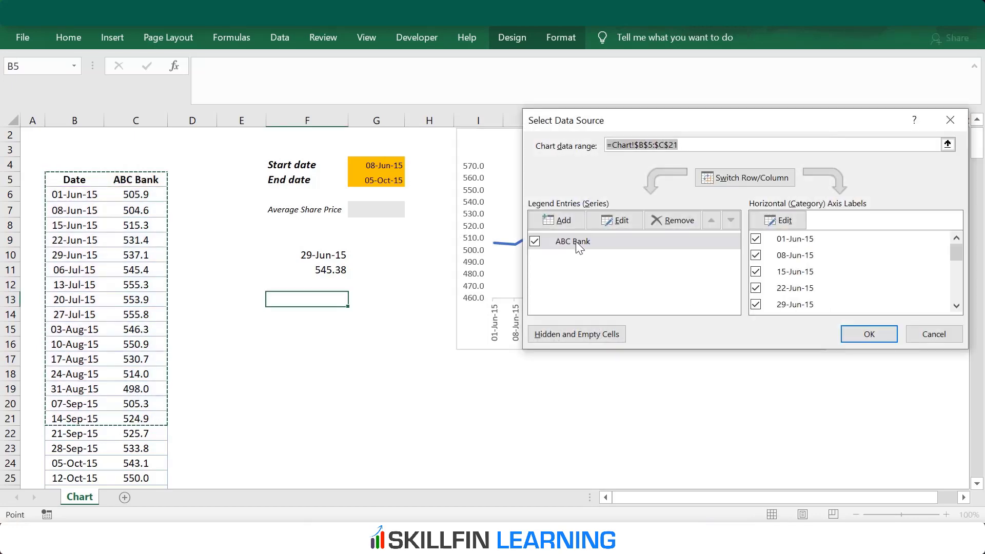
click(612, 218)
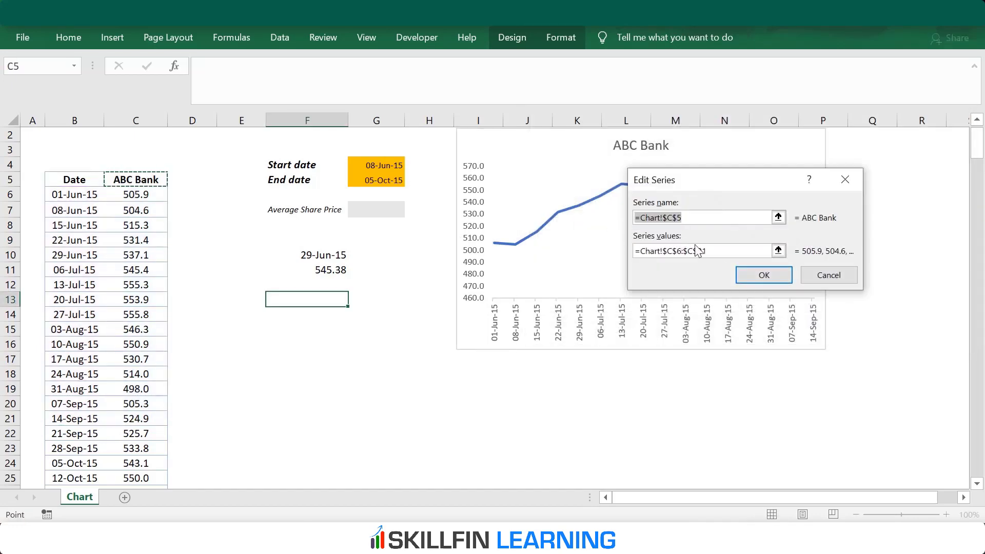
click(728, 252)
drag(710, 251, 644, 255)
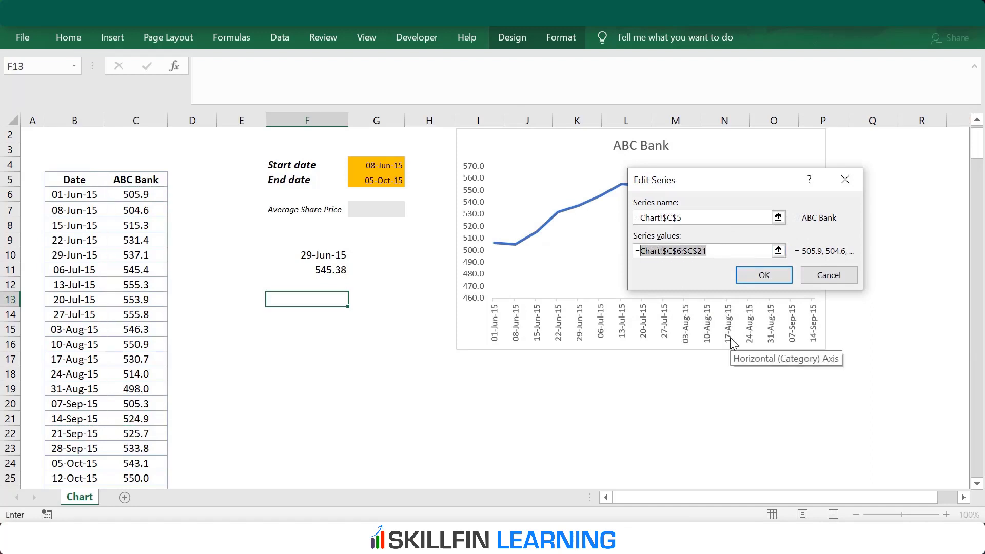
text(price)
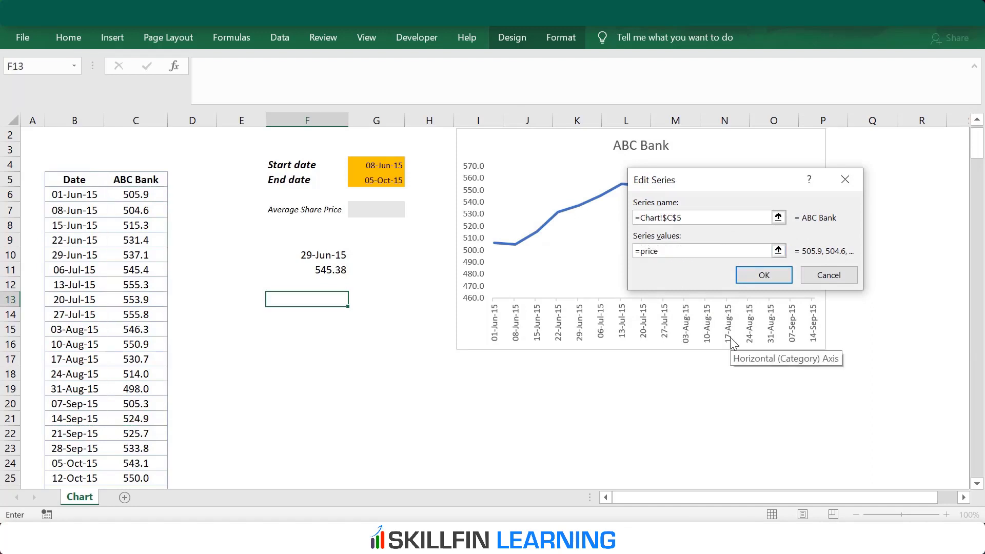
text(_range)
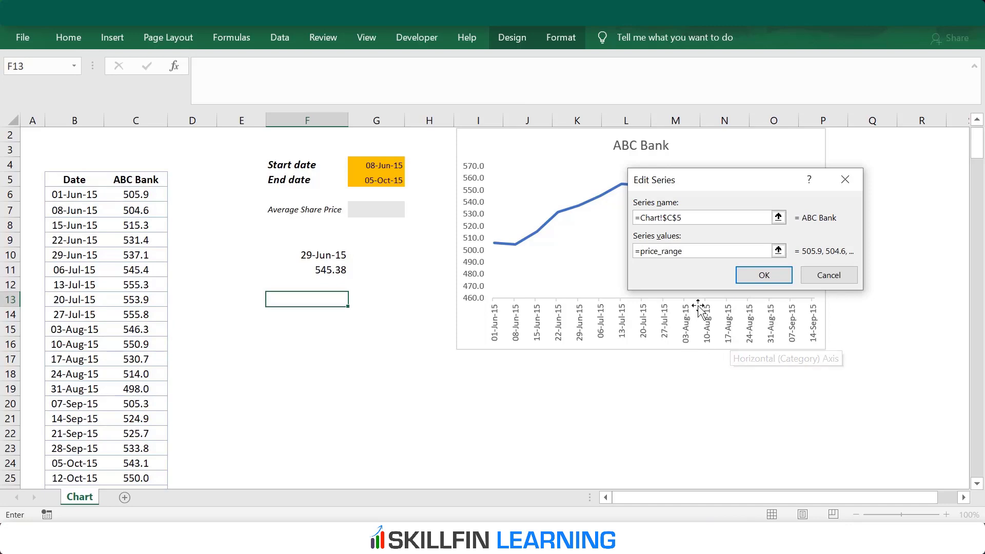
click(764, 273)
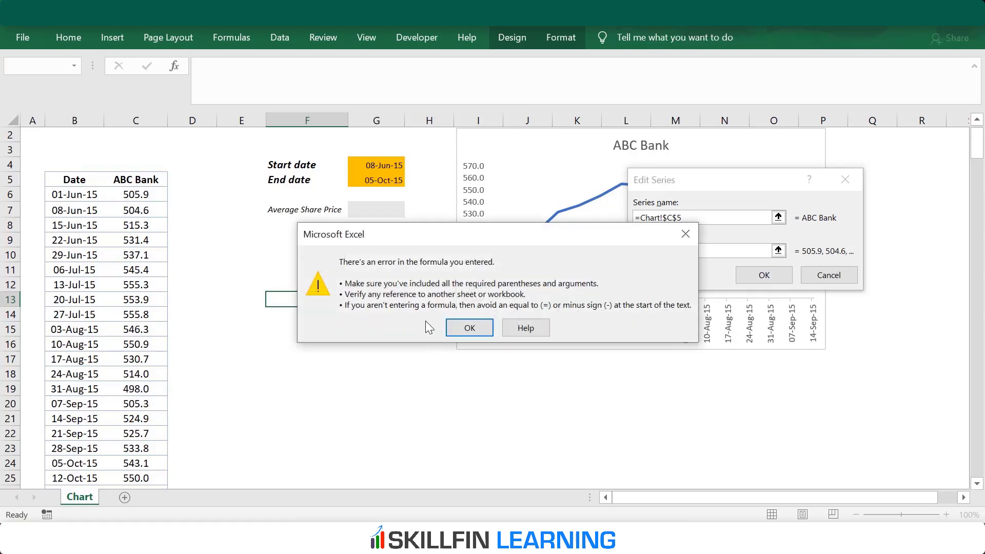
click(472, 333)
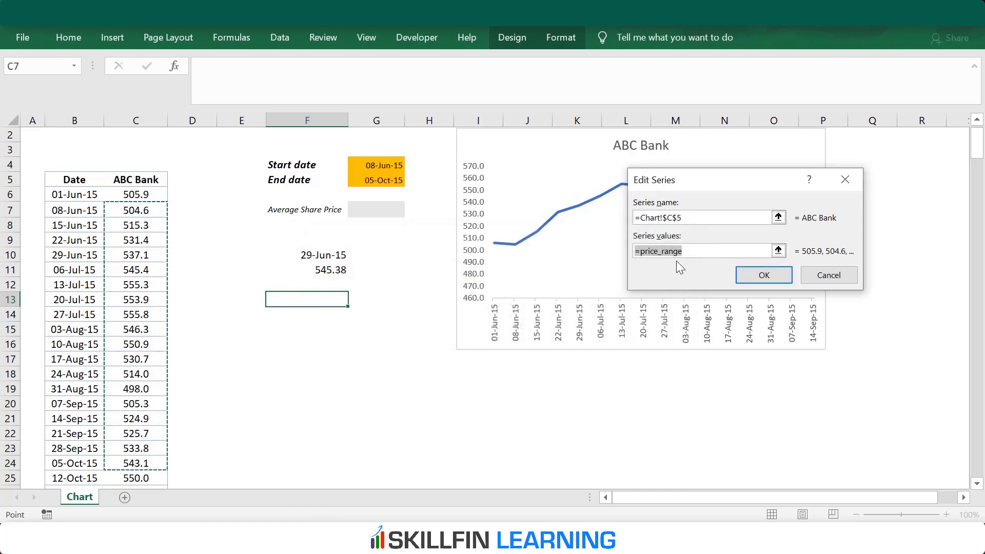
Set the series values of the chart's ABC Bank series to =chart!price_range.
text(=)
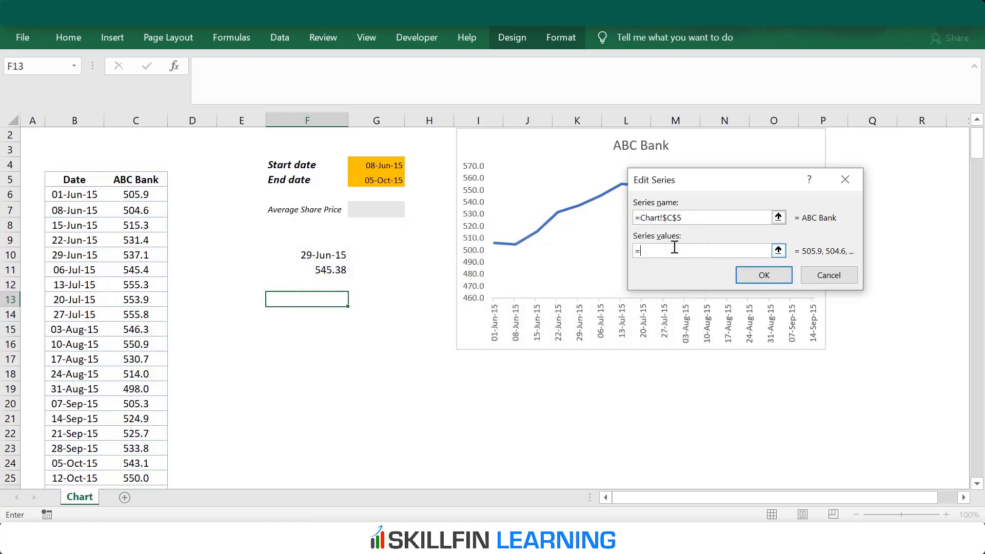
text(chart!price_range)
click(751, 280)
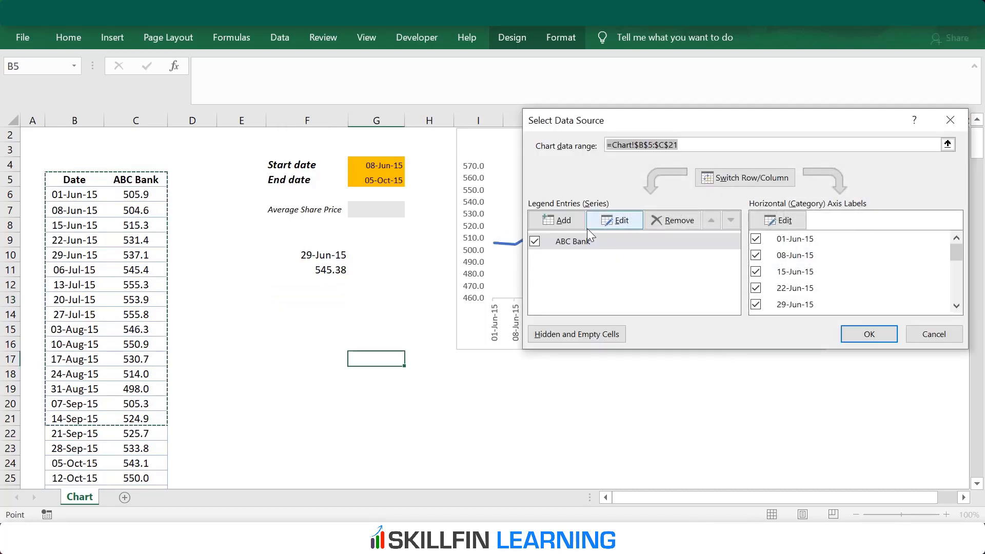
Set the chart's horizontal axis label range to =chart!date_range and apply the data source changes.
click(799, 219)
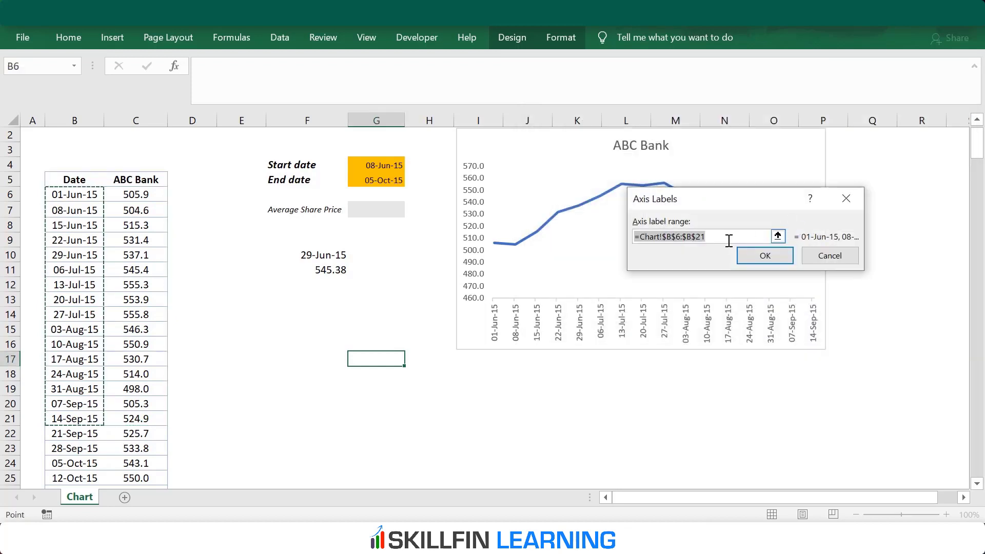
text(=cha)
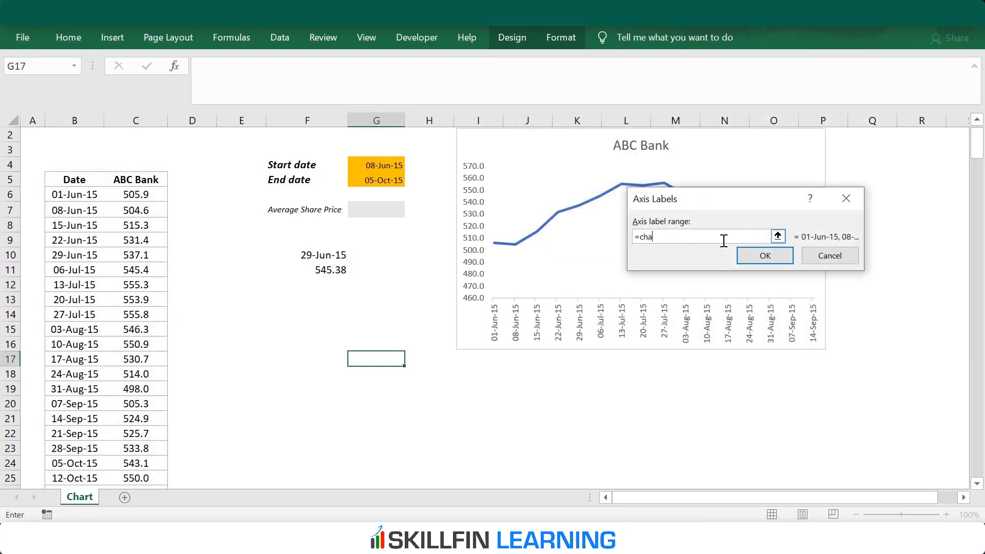
text(rt!date_range)
click(755, 253)
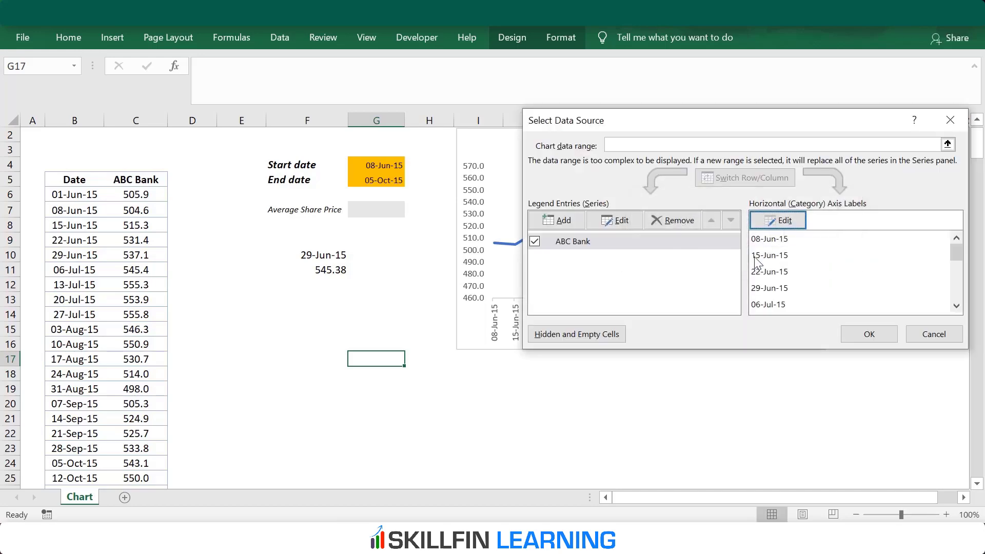
click(852, 334)
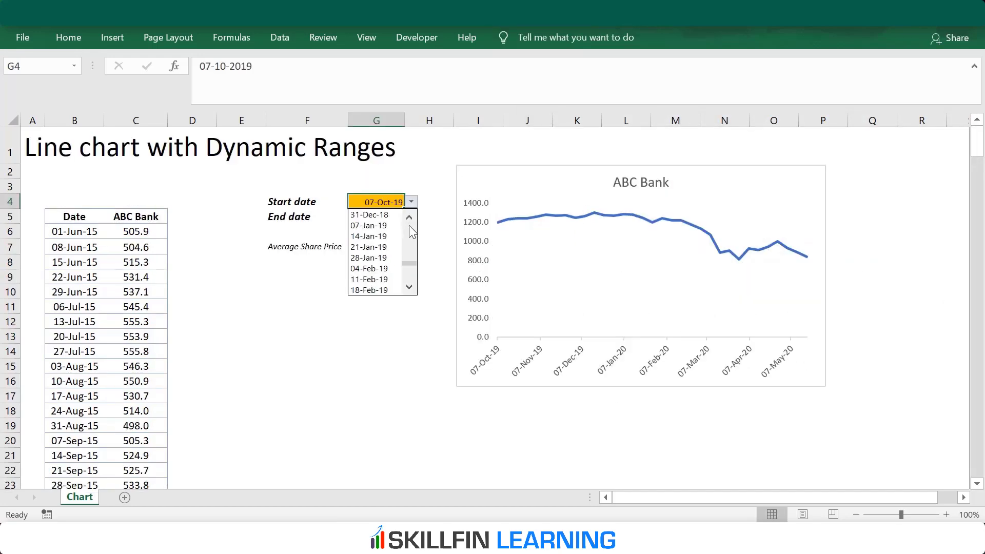
Test the chart by setting the start date in G4 to 17-Sep-18, followed by 01-Jun-15.
scroll(408, 226, up, 5)
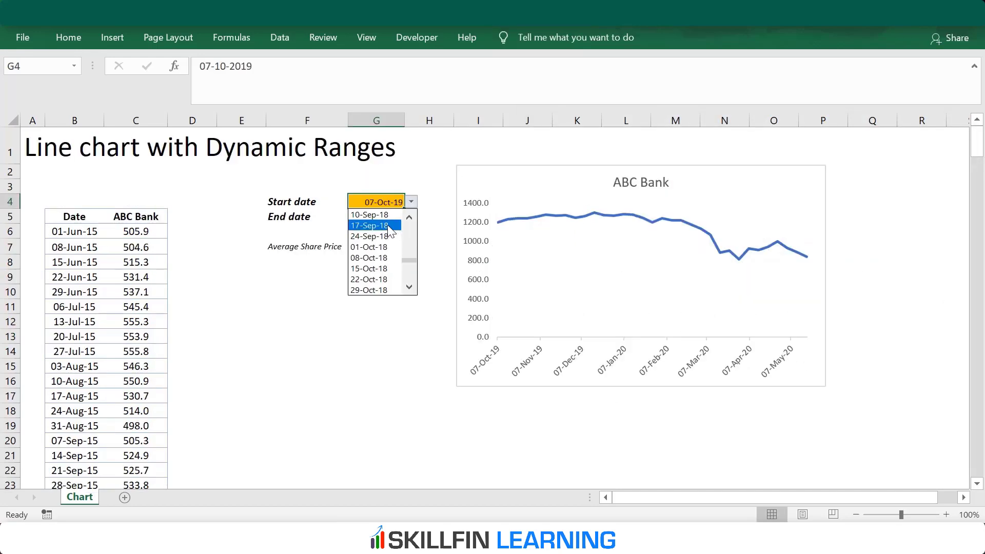
click(387, 225)
click(411, 202)
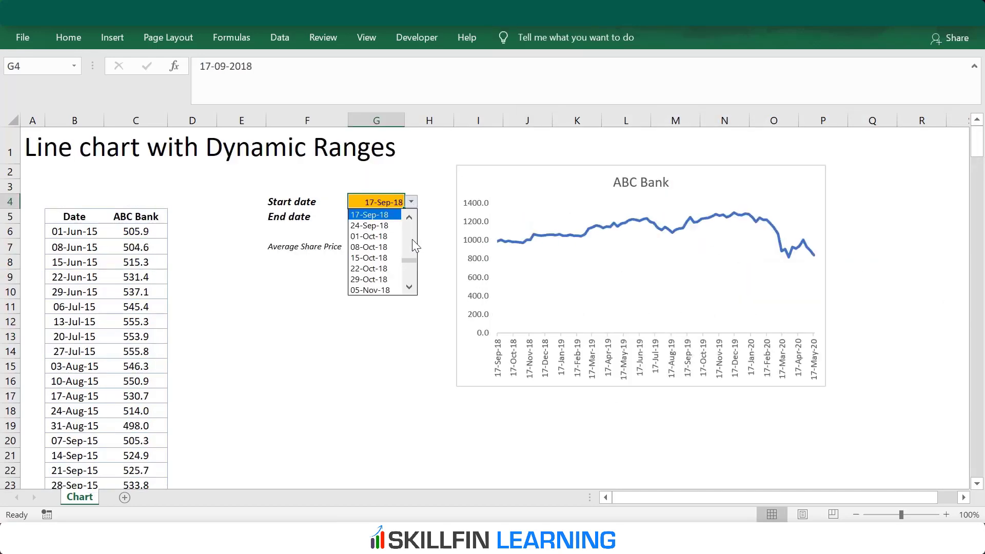
drag(411, 239, 405, 222)
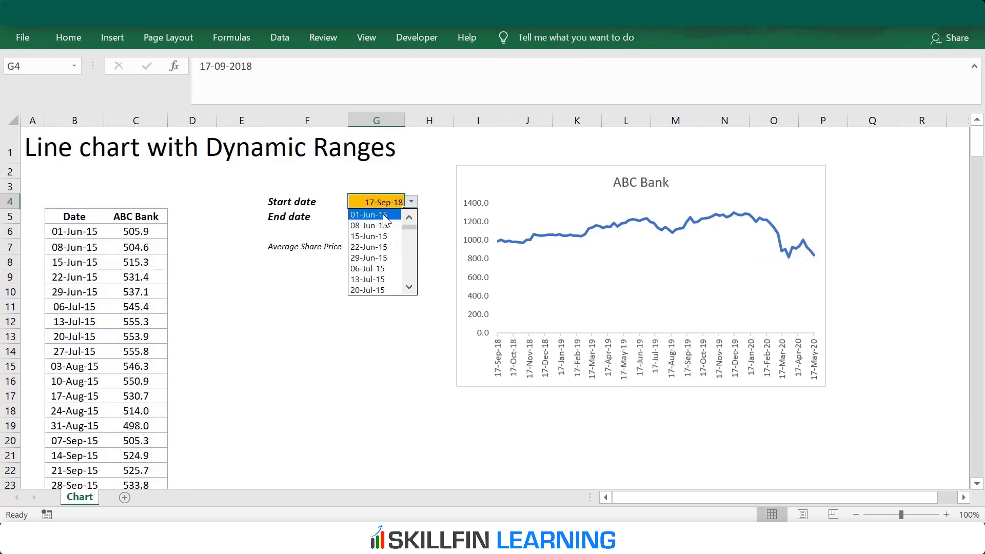
click(384, 215)
click(391, 216)
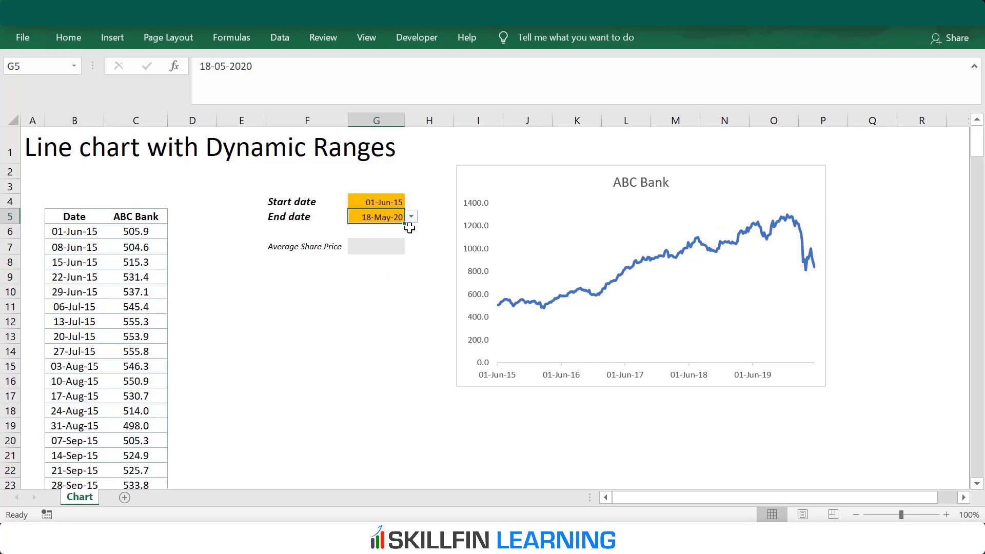
click(403, 276)
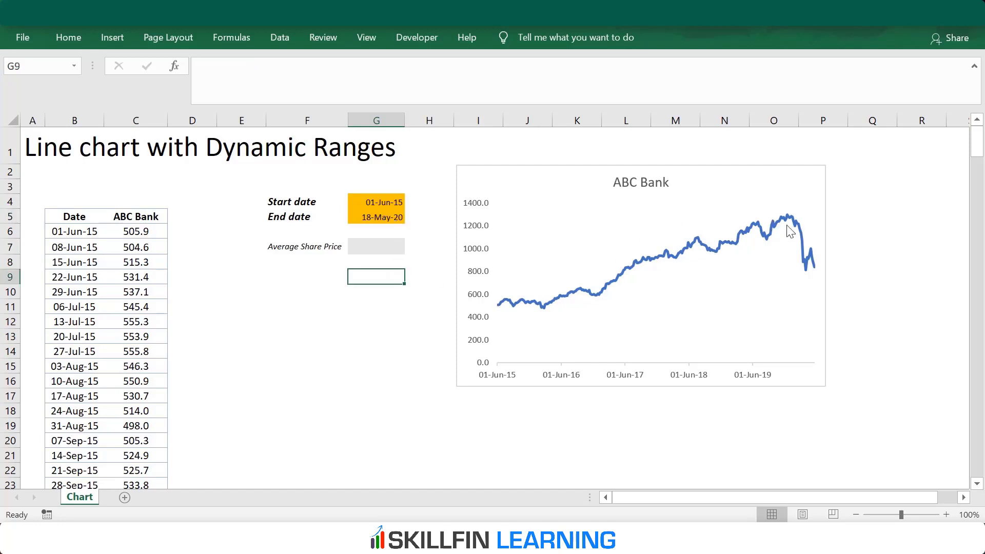
Set the end date in G5 to 26-Aug-19.
click(398, 217)
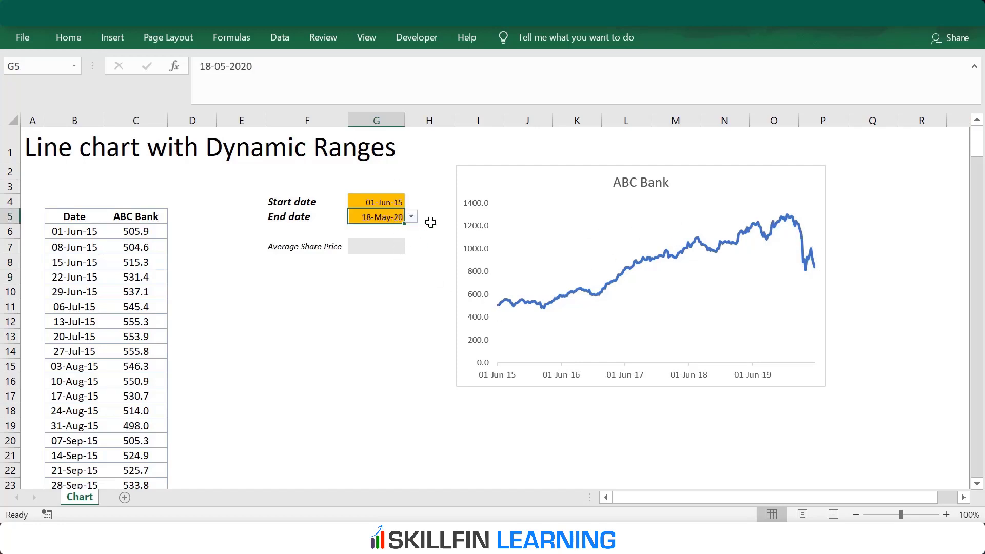
click(411, 217)
scroll(413, 254, up, 3)
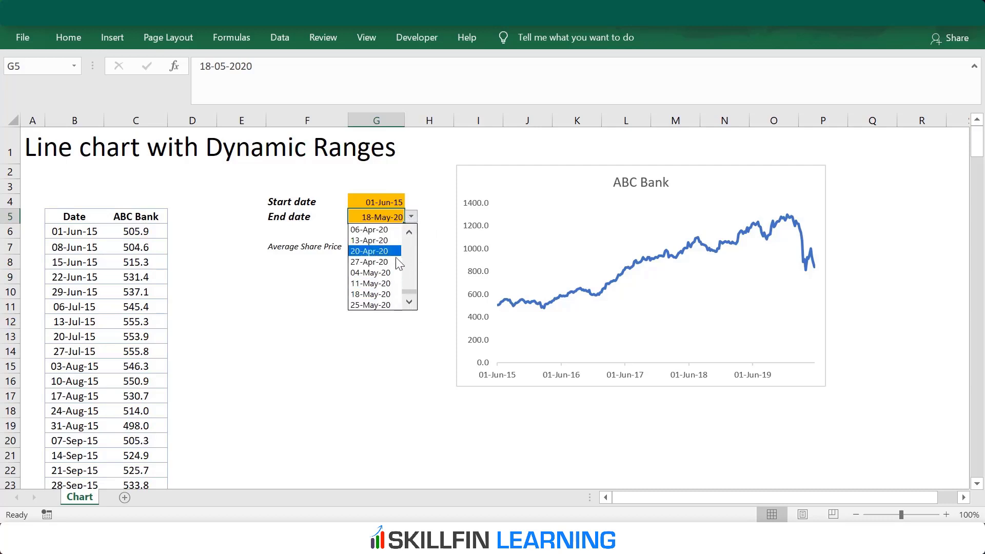
scroll(410, 251, up, 8)
click(372, 229)
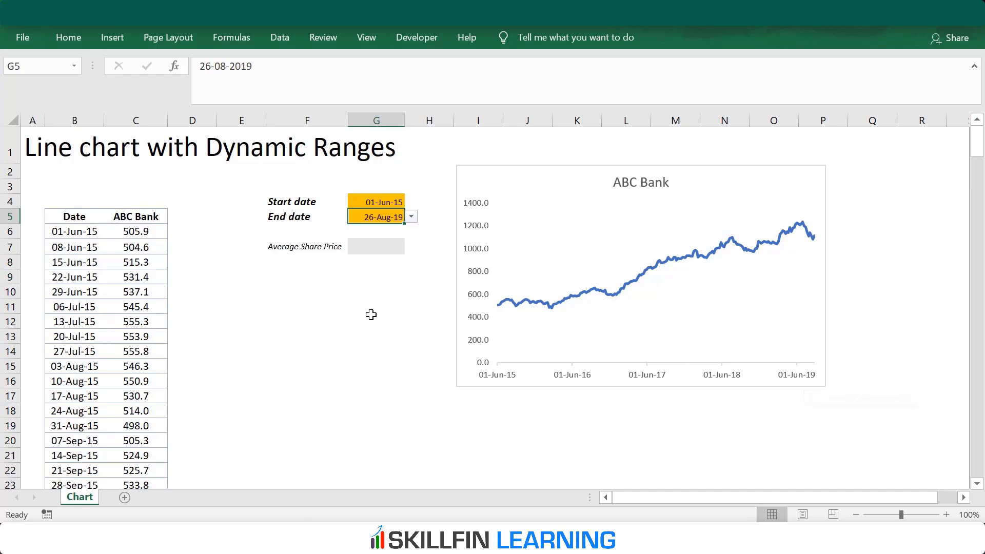
Calculate the average share price in G7 with the formula =AVERAGE(price_range).
click(376, 249)
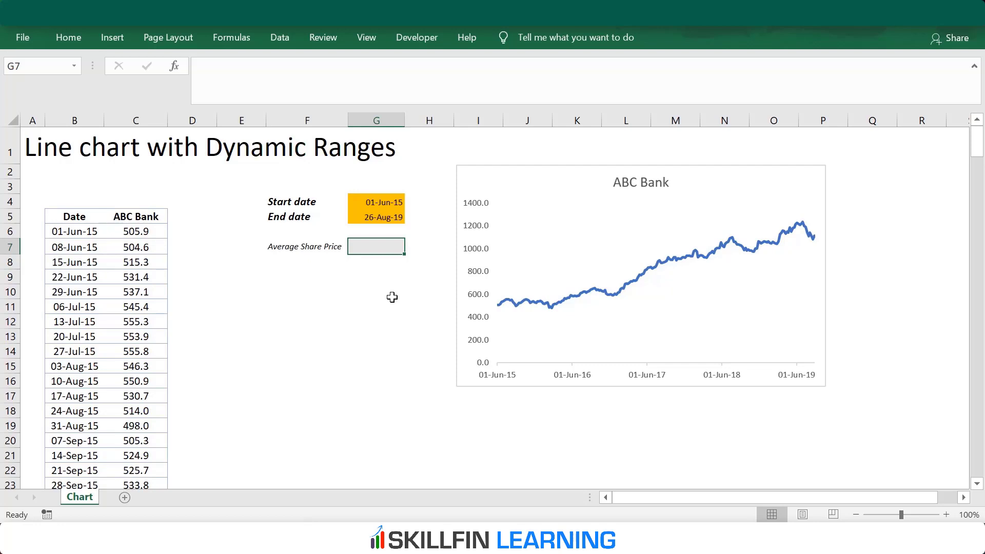
text(=ave)
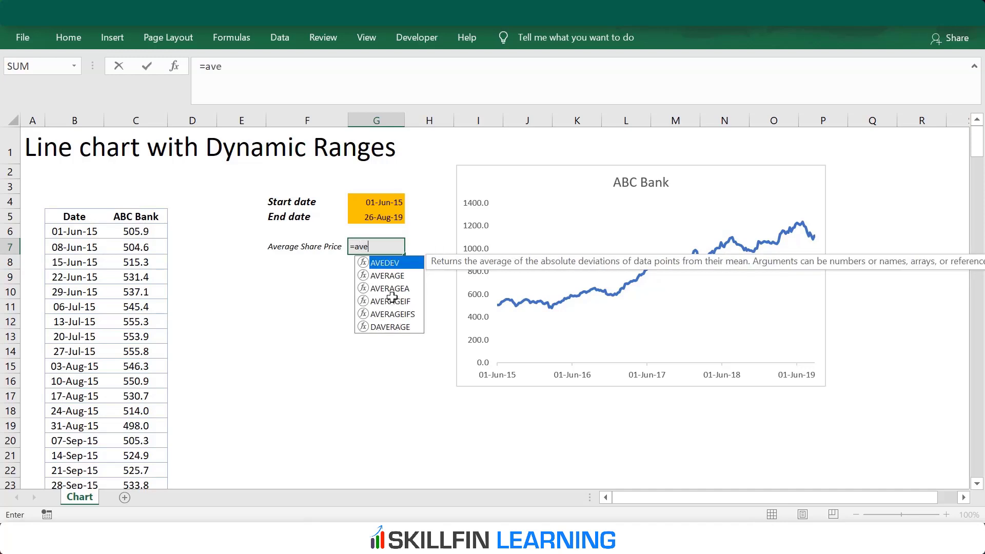
text(rage()
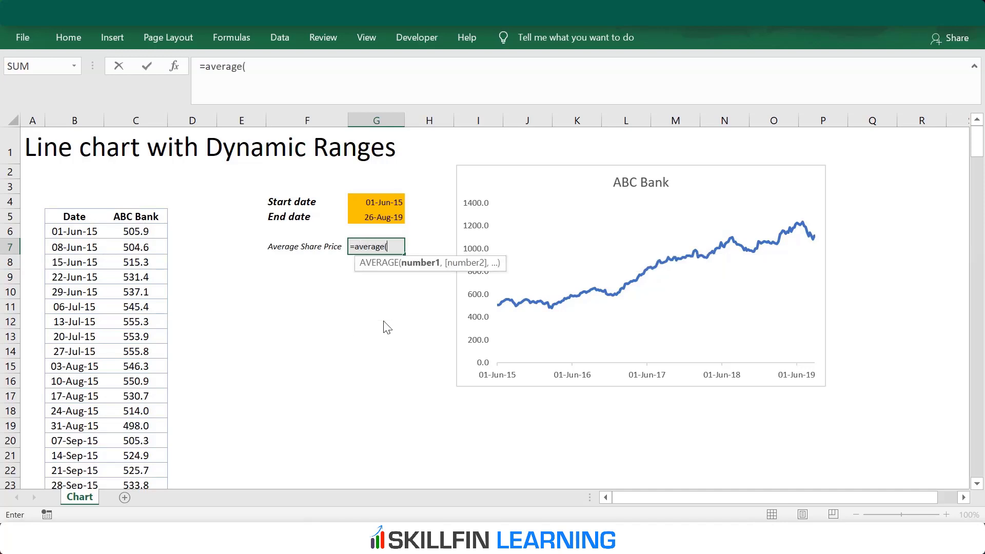
text(price)
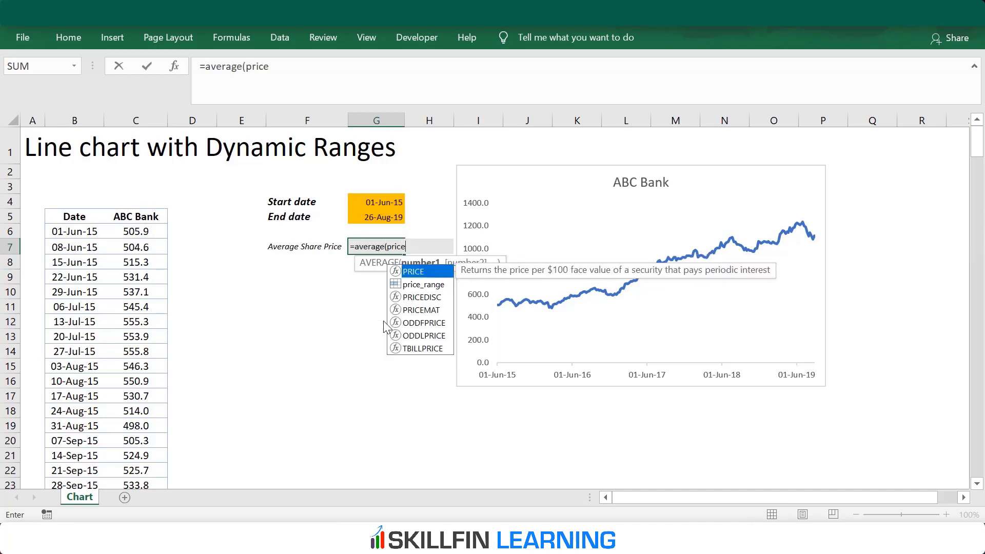
text(_range)
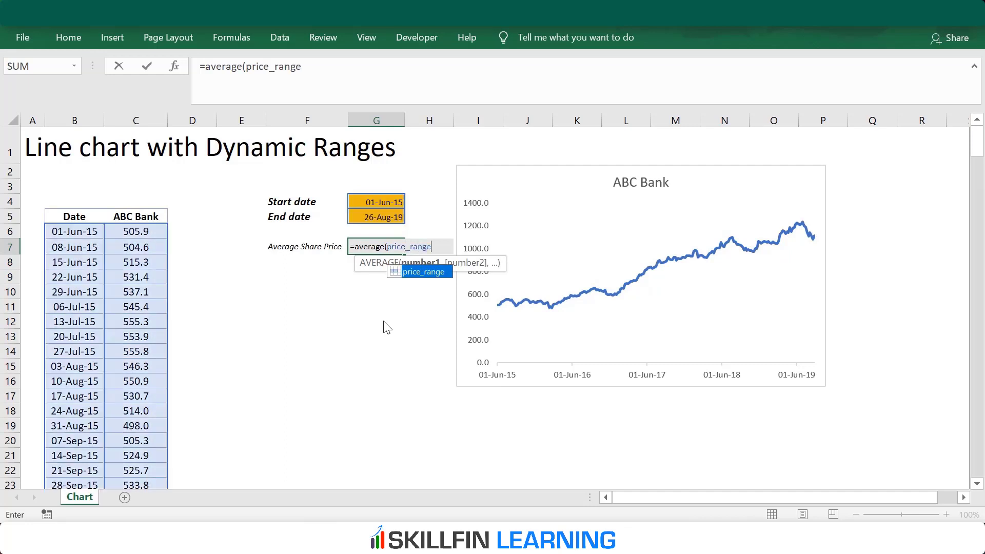
text())
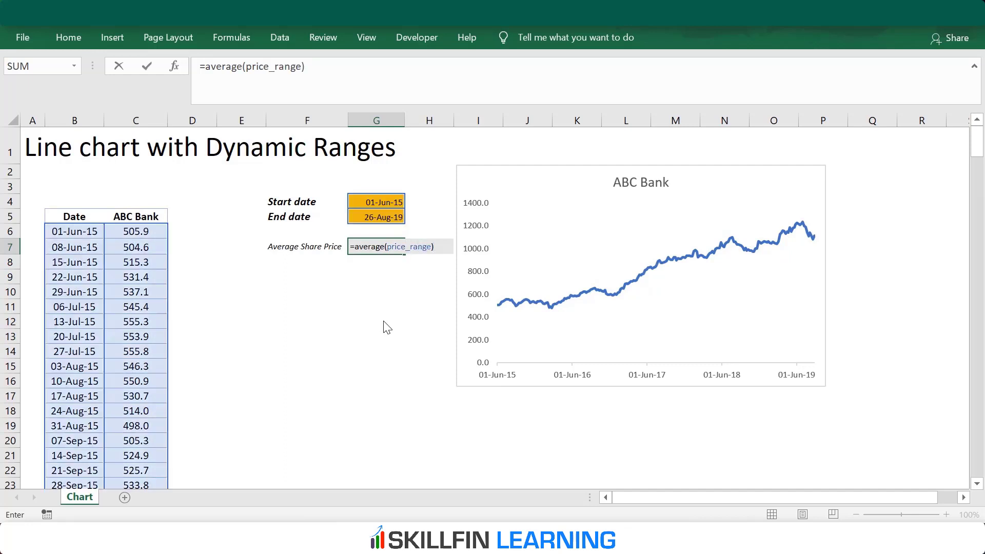
key(Return)
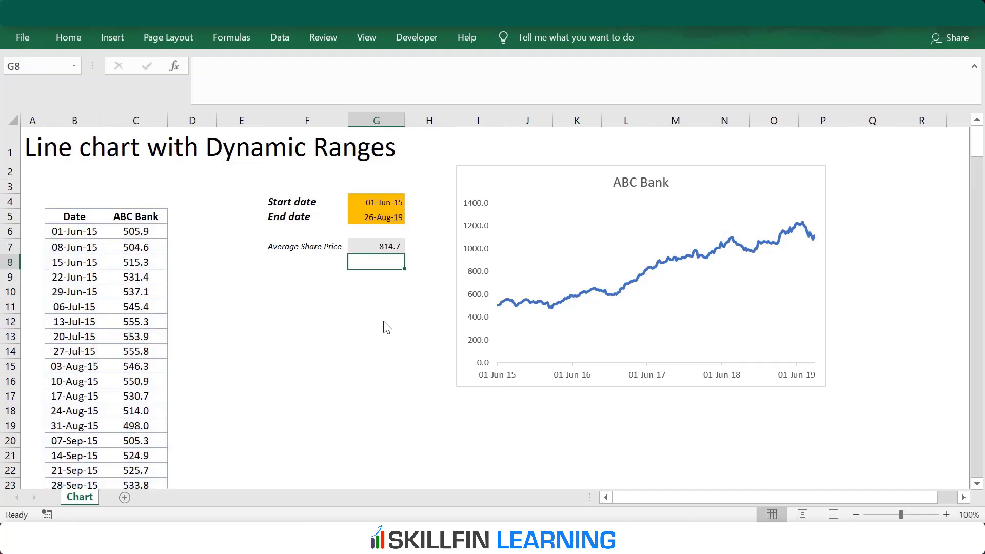
click(386, 247)
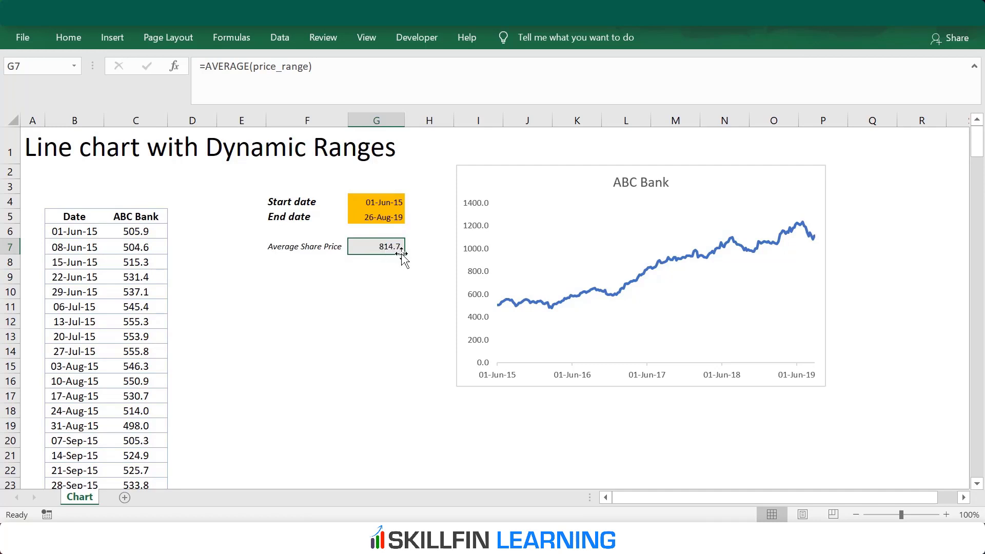
Set the end date in G5 to 06-Jul-15 and check the average against the prices in C6:C11.
click(390, 216)
click(410, 216)
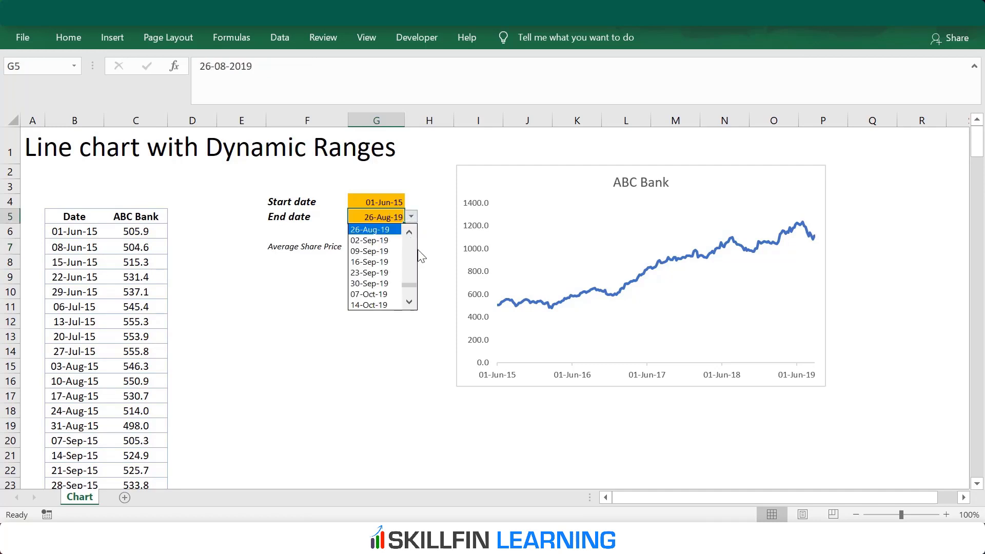
scroll(409, 281, up, 5)
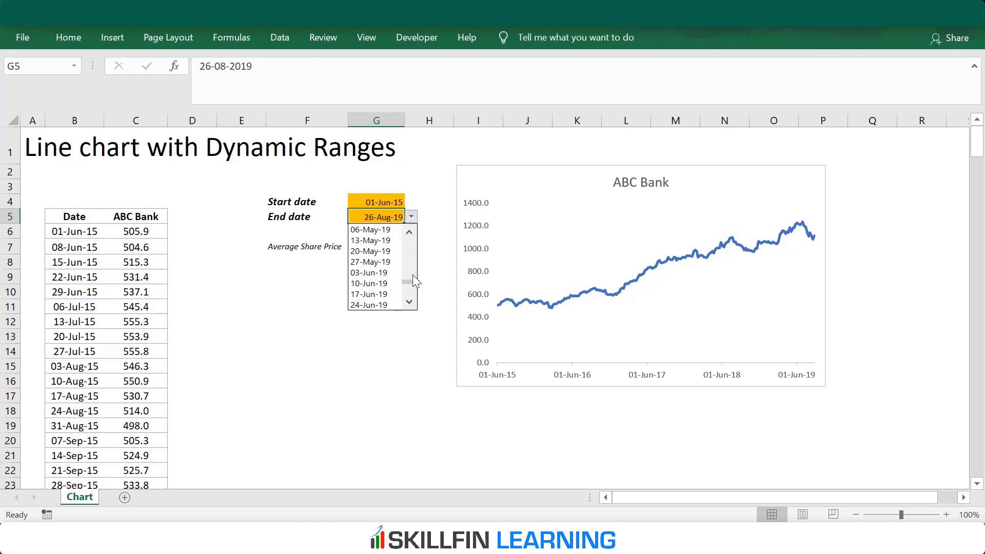
drag(414, 280, 409, 229)
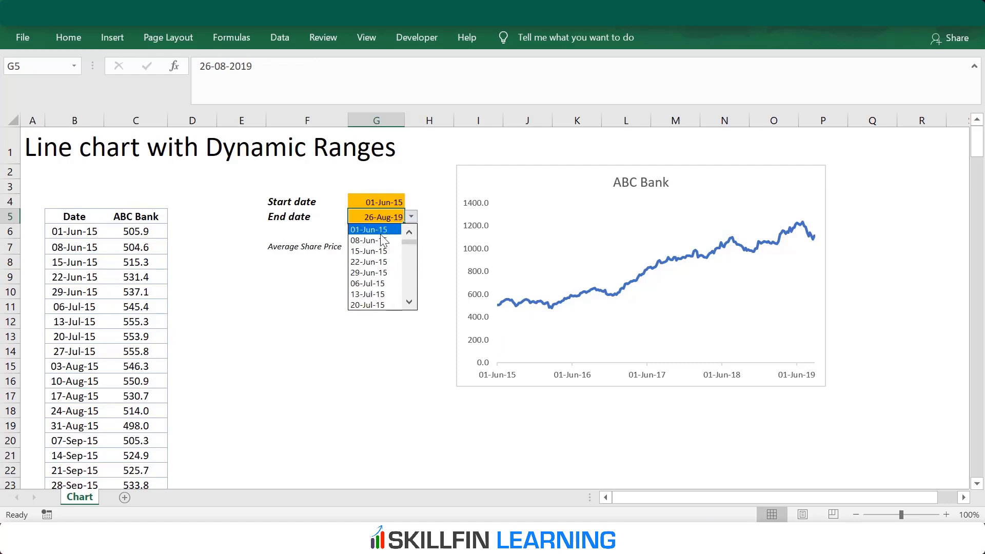
click(382, 283)
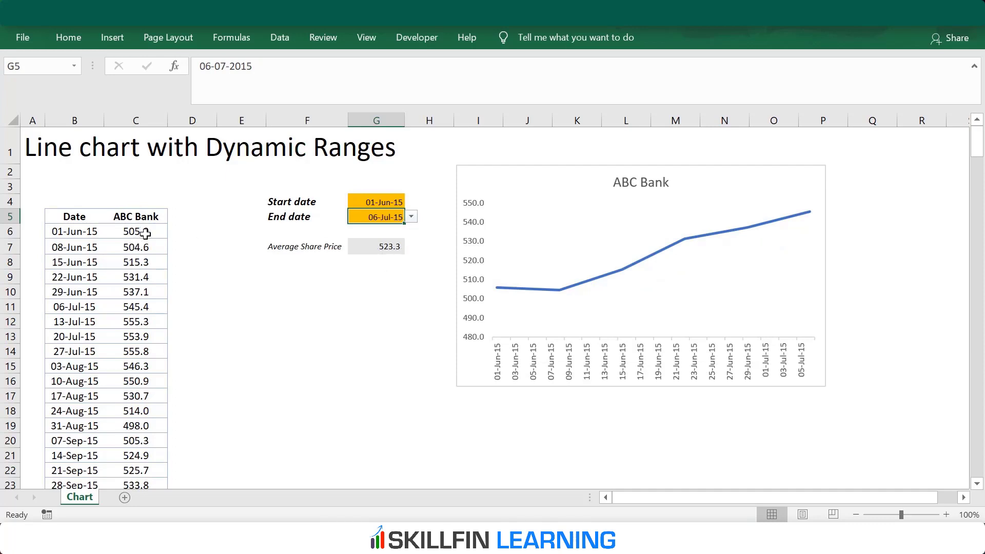
drag(146, 233, 143, 308)
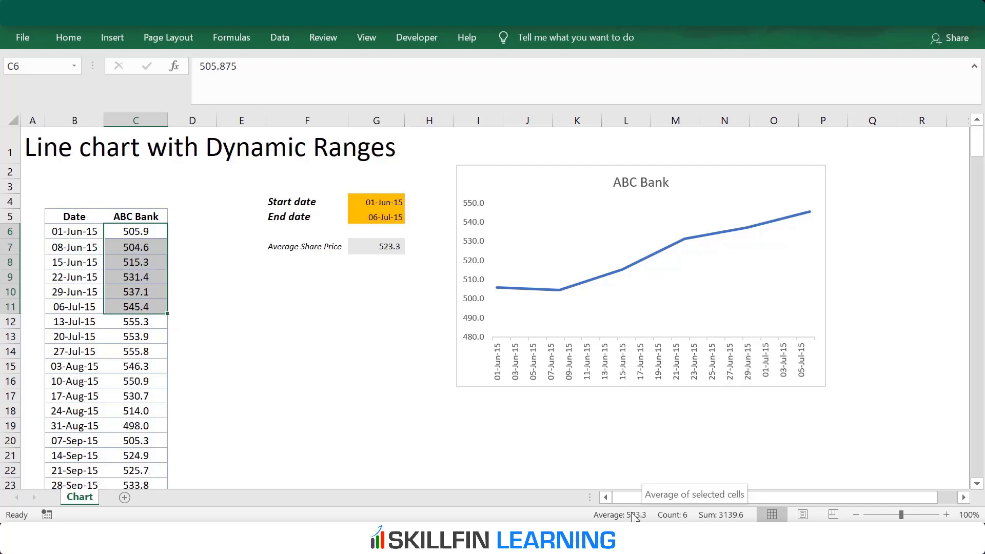
click(352, 337)
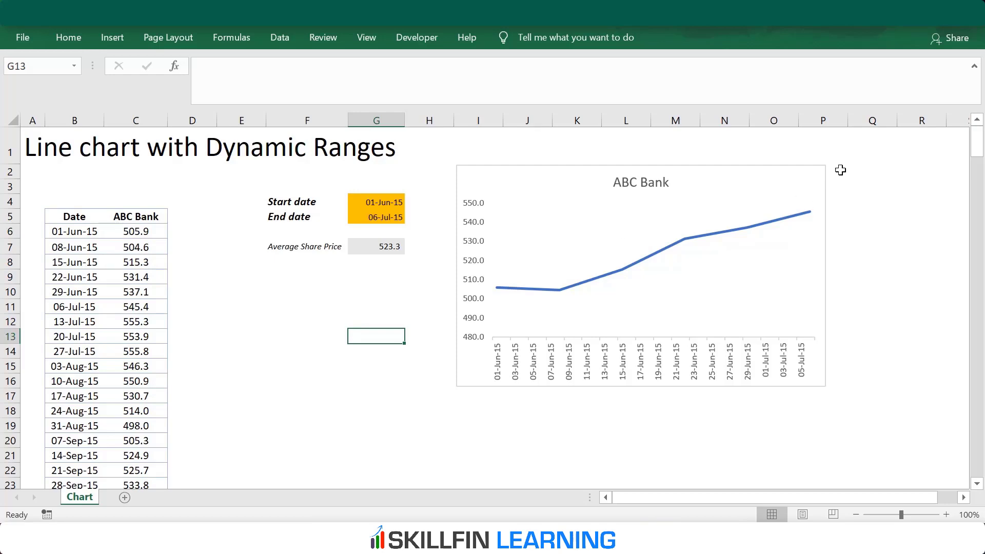
Draw a small oval shape in the chart's upper-right corner, above the end of the line.
click(120, 36)
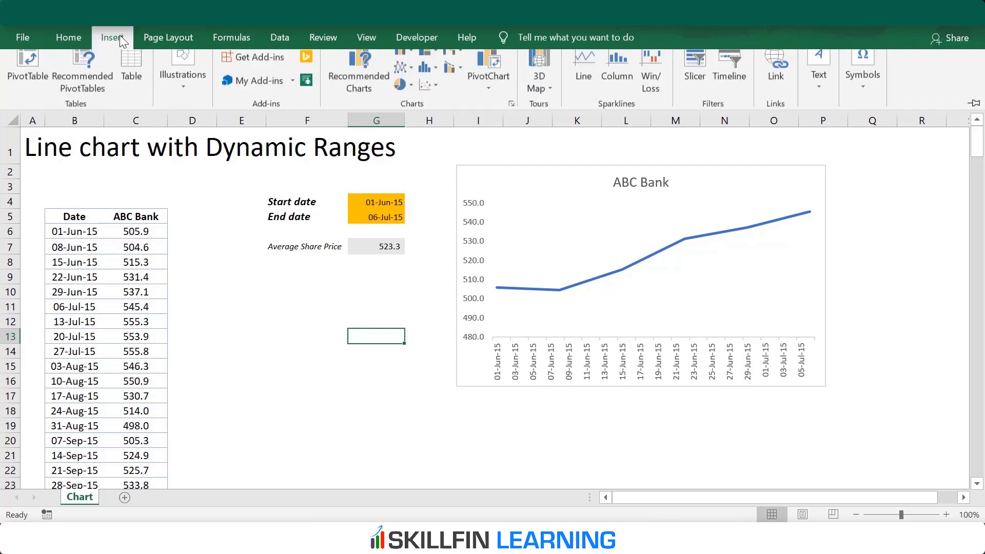
click(185, 91)
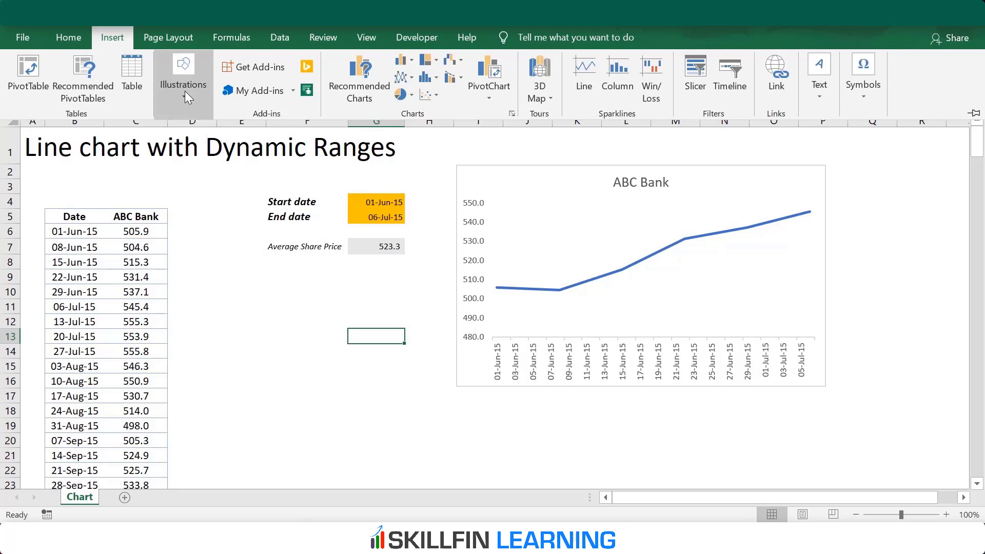
click(213, 159)
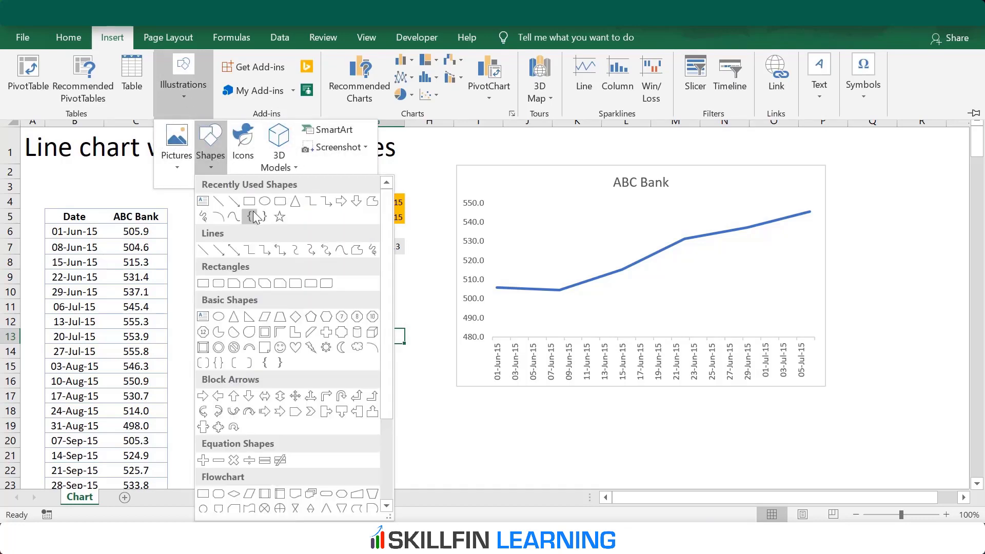
click(220, 317)
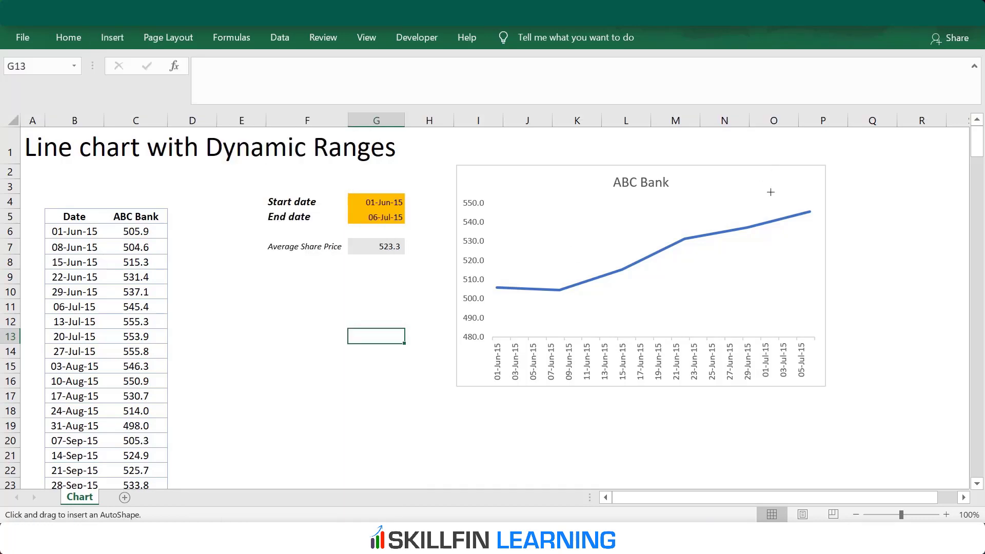
drag(769, 181, 814, 197)
click(400, 302)
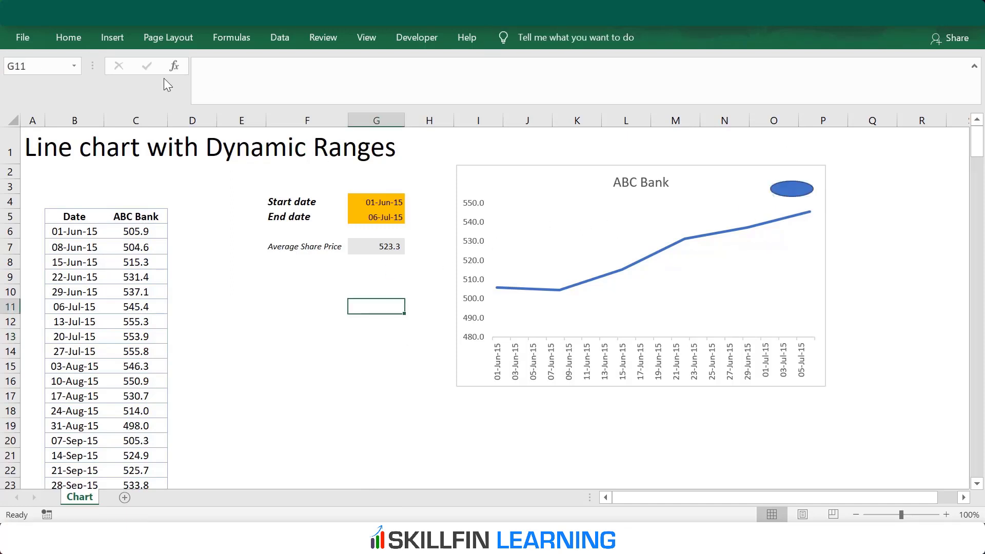
Add a text box reading "Average share price" on the chart between the chart title and the oval.
click(122, 34)
click(820, 79)
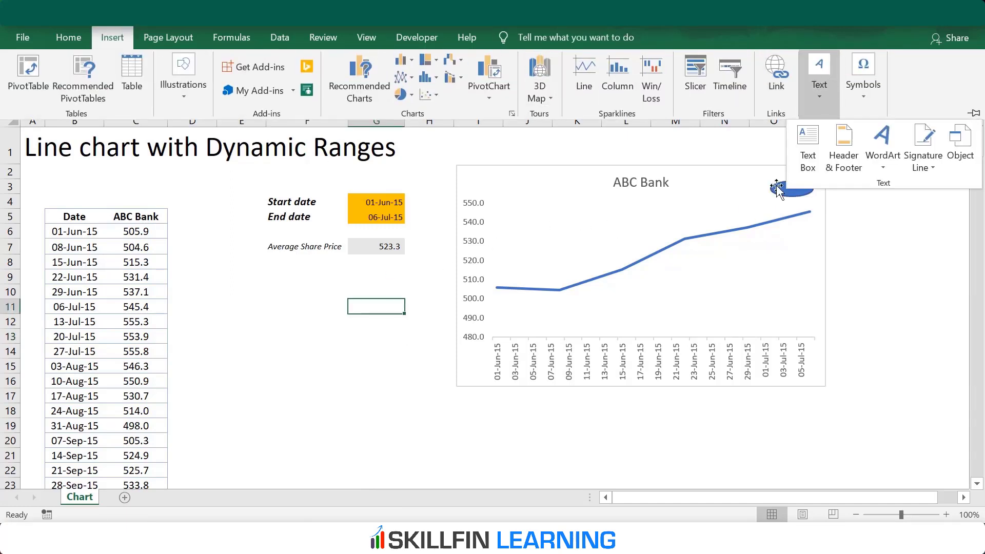
click(807, 146)
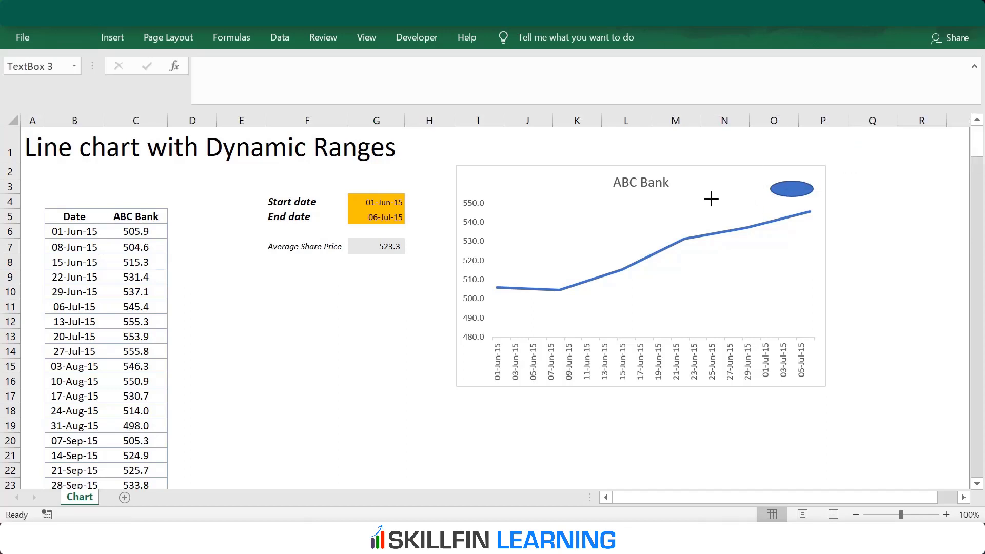
click(711, 199)
text(Av)
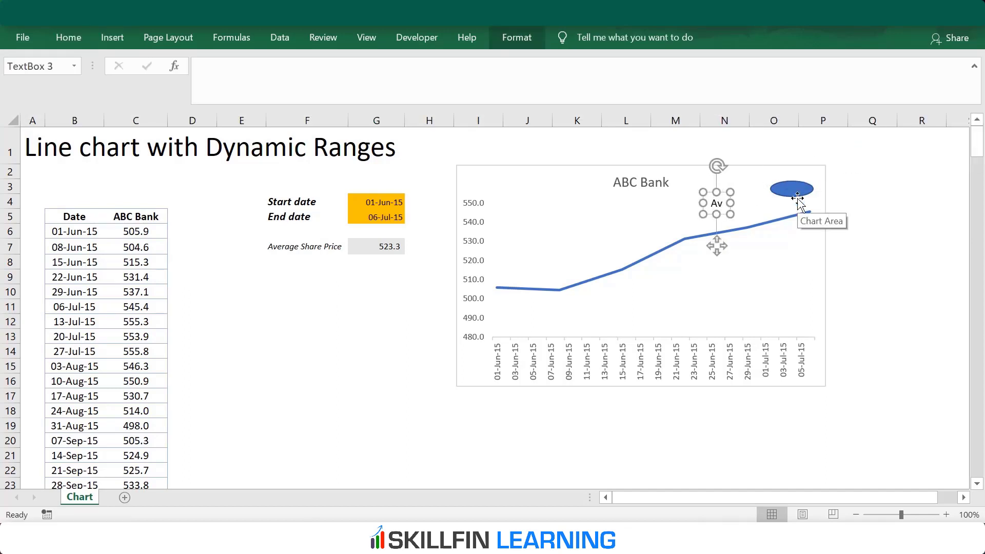
text(erage shar)
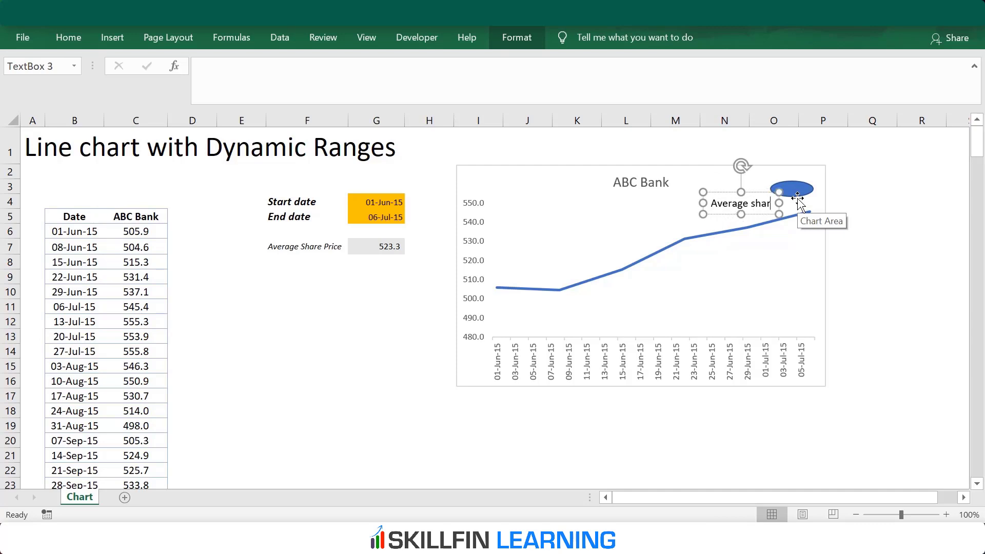
text(e price)
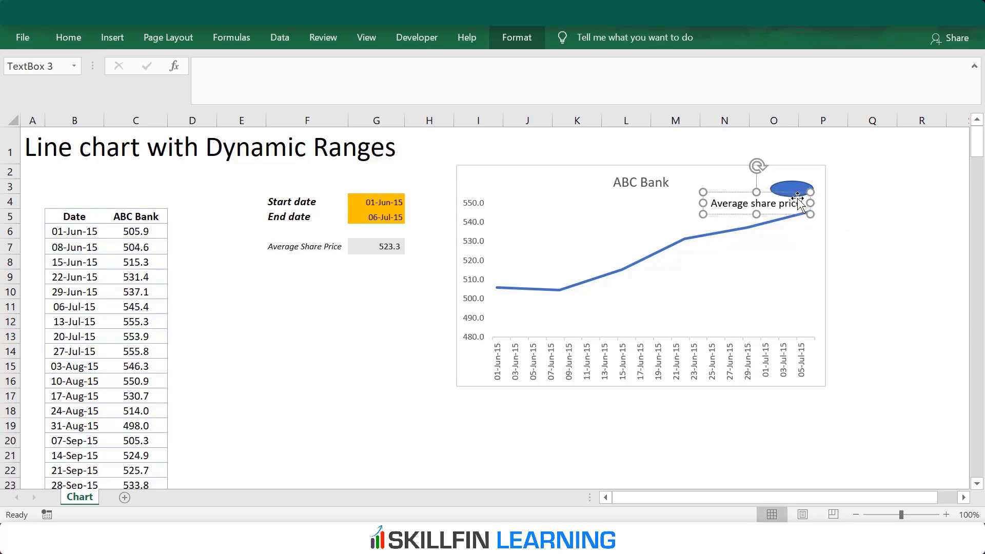
drag(734, 191, 709, 176)
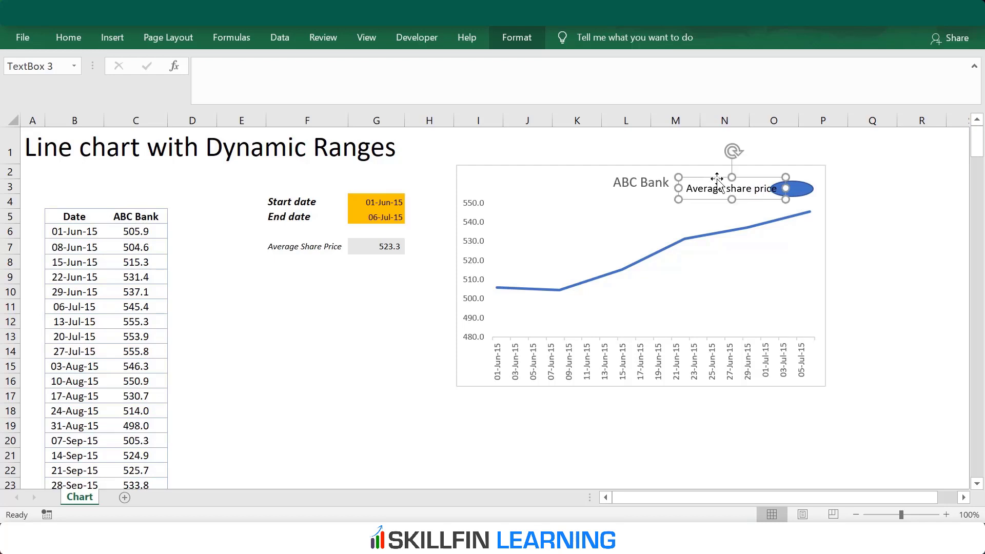
Set the "Average share price" text box to font size 8 and move it right beside the oval.
click(105, 37)
click(83, 41)
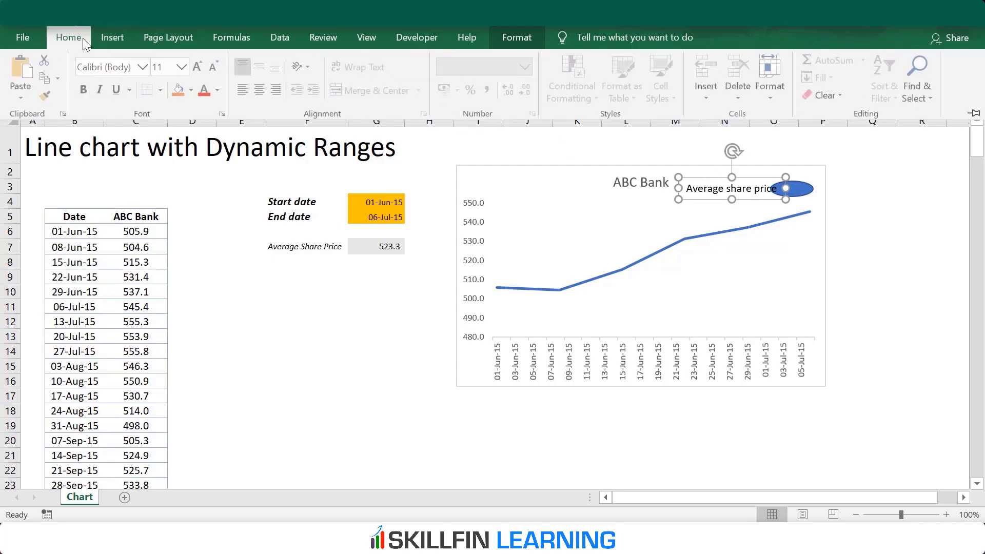
click(183, 67)
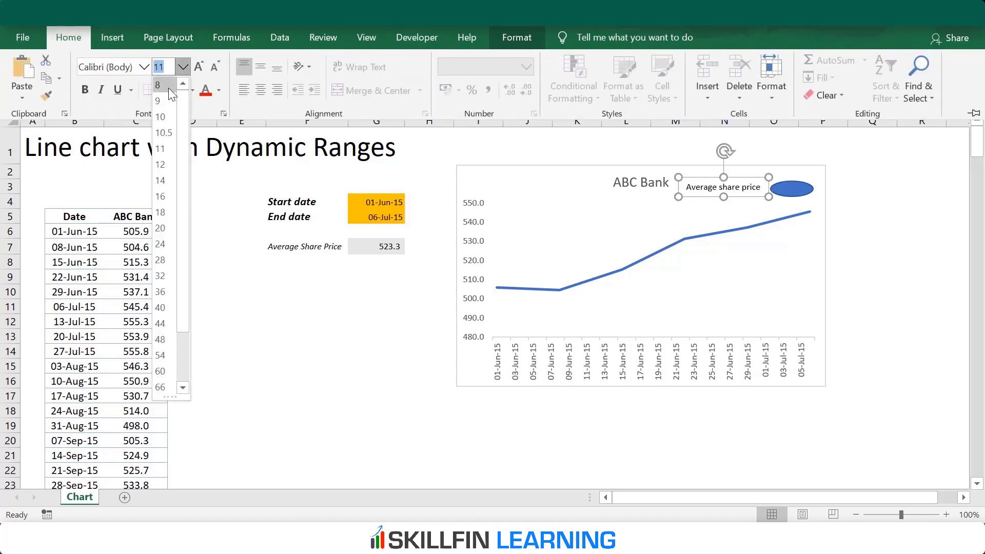
click(168, 88)
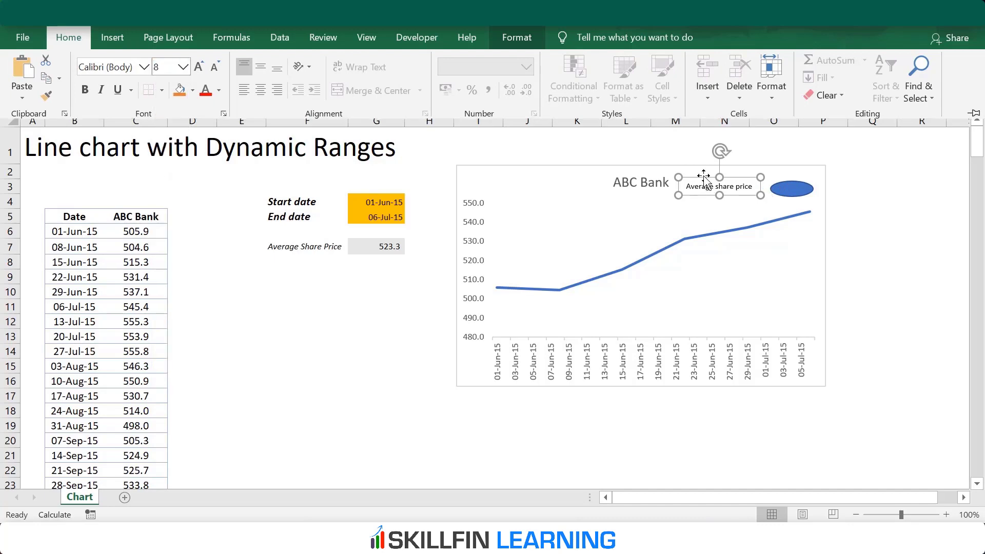
click(704, 177)
drag(732, 179, 743, 178)
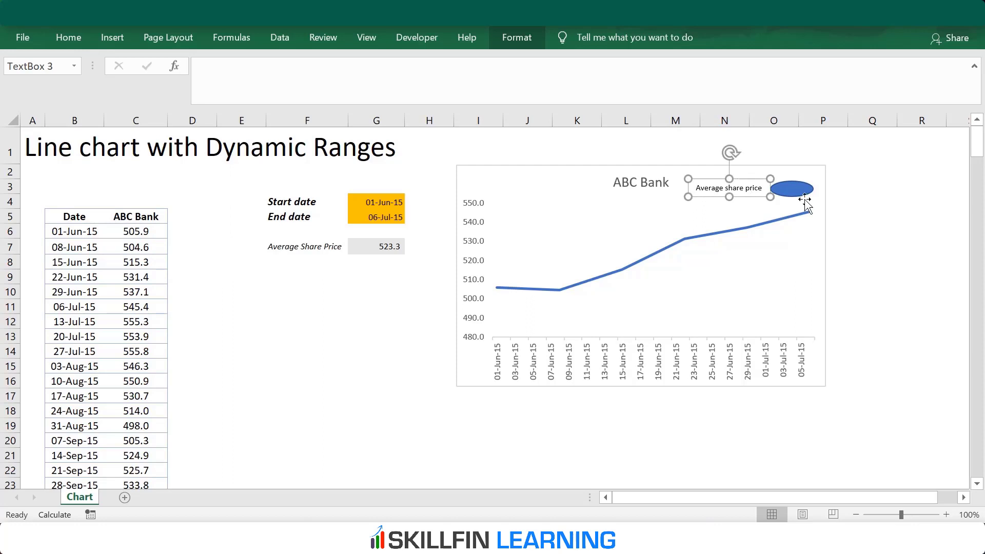
Link the oval's text to the average price with =$G$7 and enlarge the oval to fit the value.
click(380, 248)
click(800, 194)
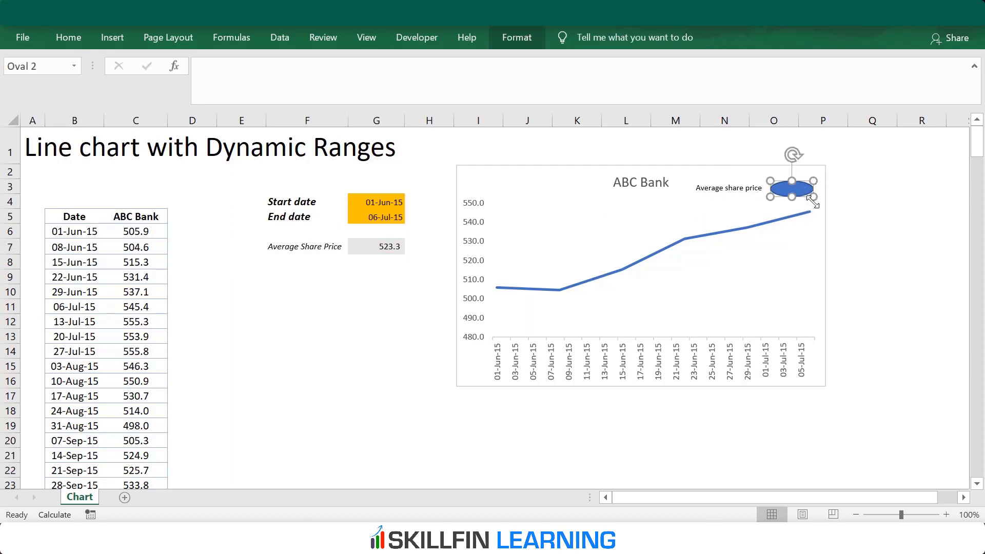
click(289, 93)
text(=)
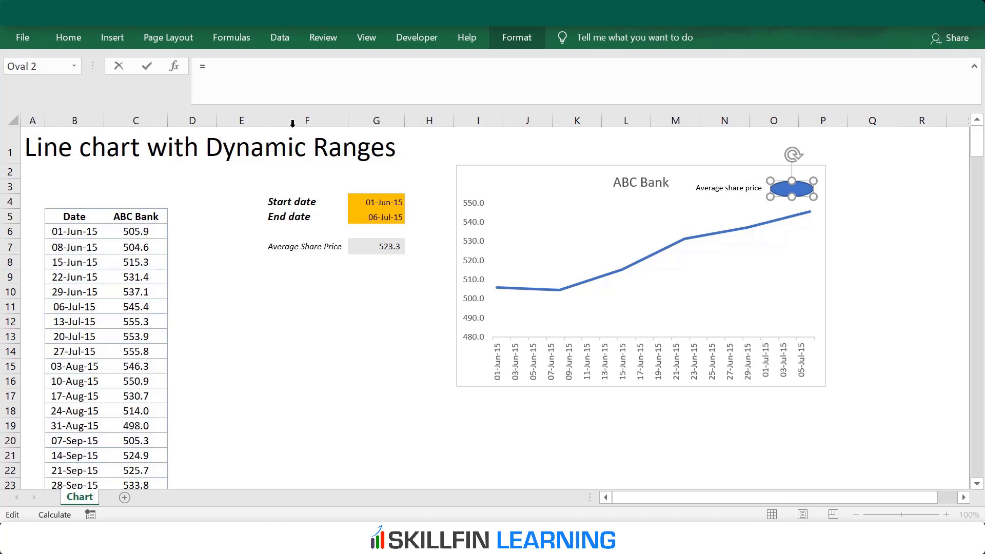
click(370, 246)
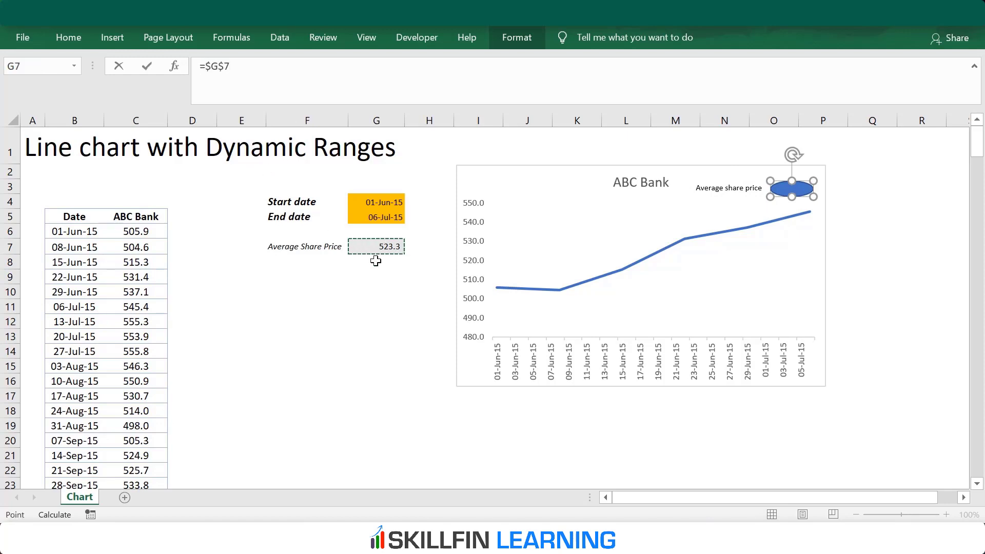
key(Return)
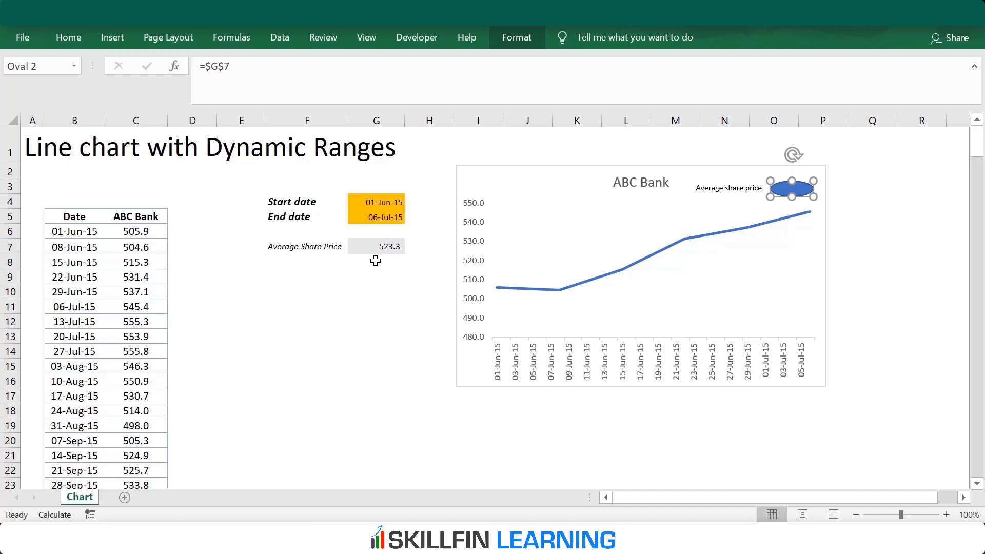
drag(813, 197, 828, 203)
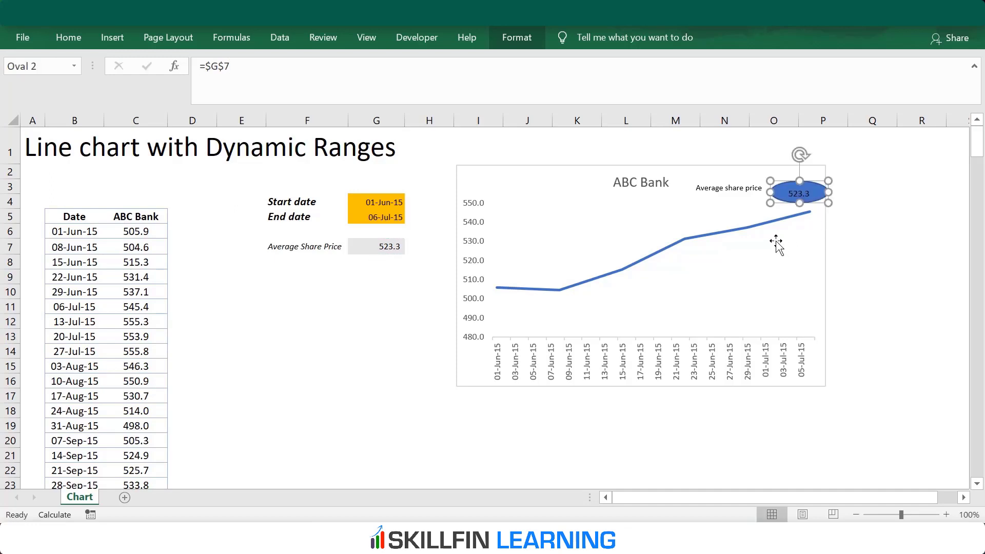
Format the average price value inside the oval as white, bold text.
click(82, 41)
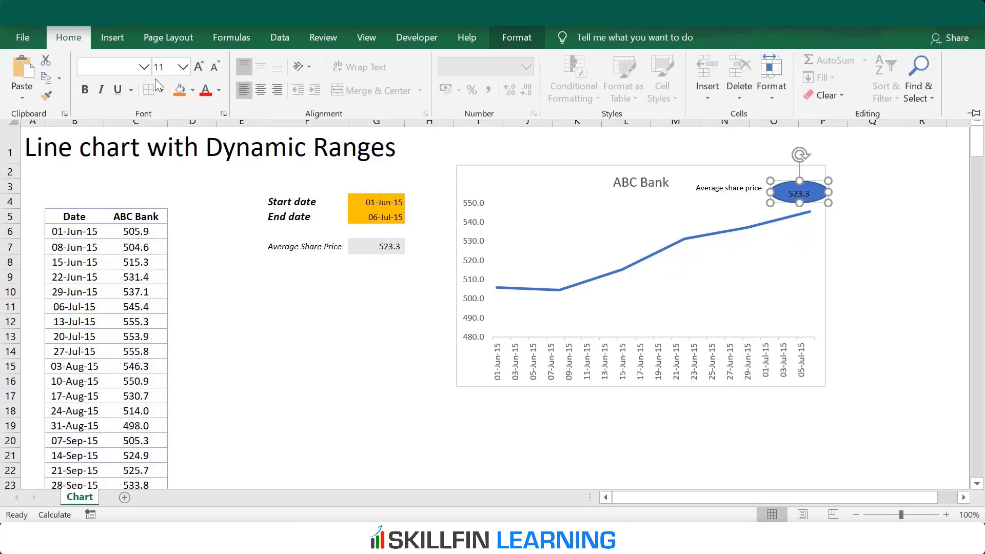
click(219, 91)
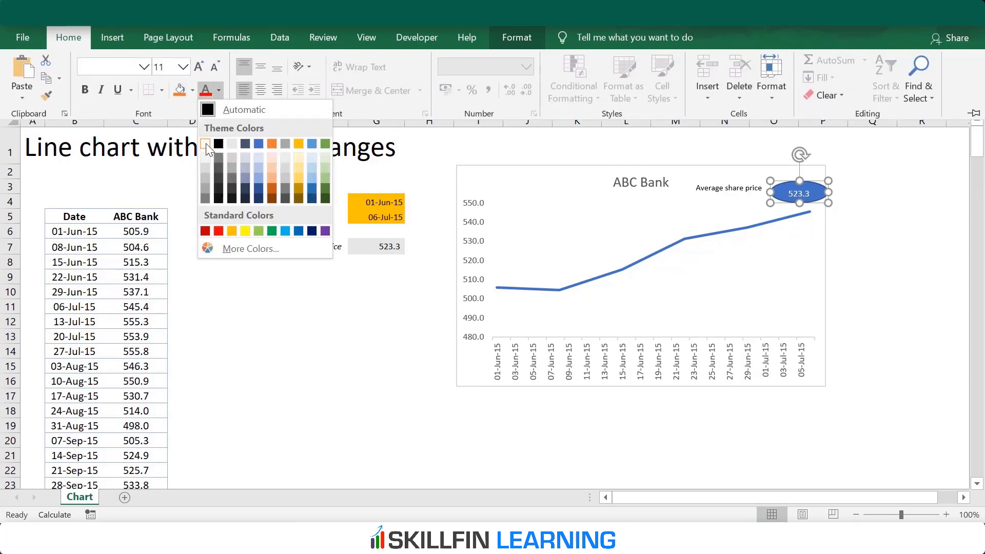
click(206, 144)
click(211, 94)
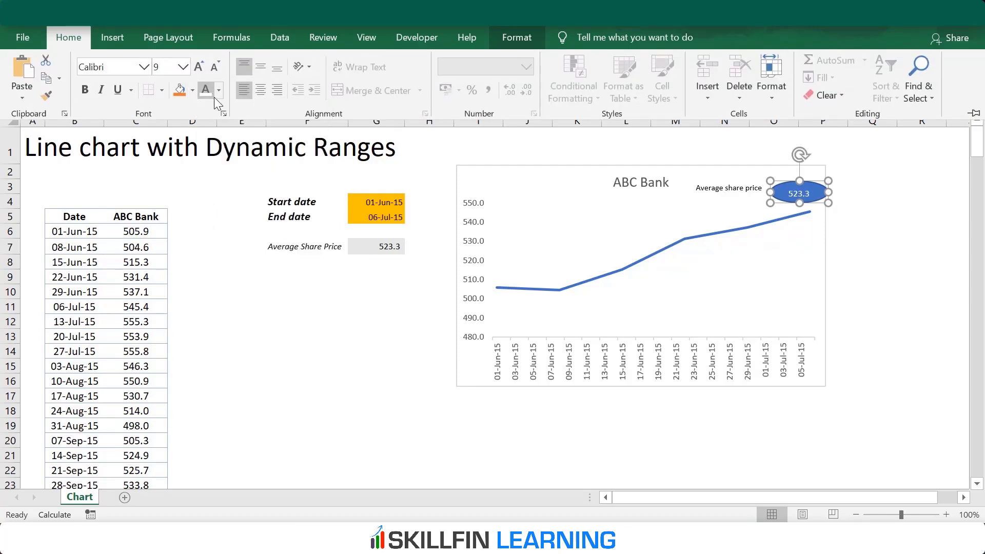
key(ctrl+b)
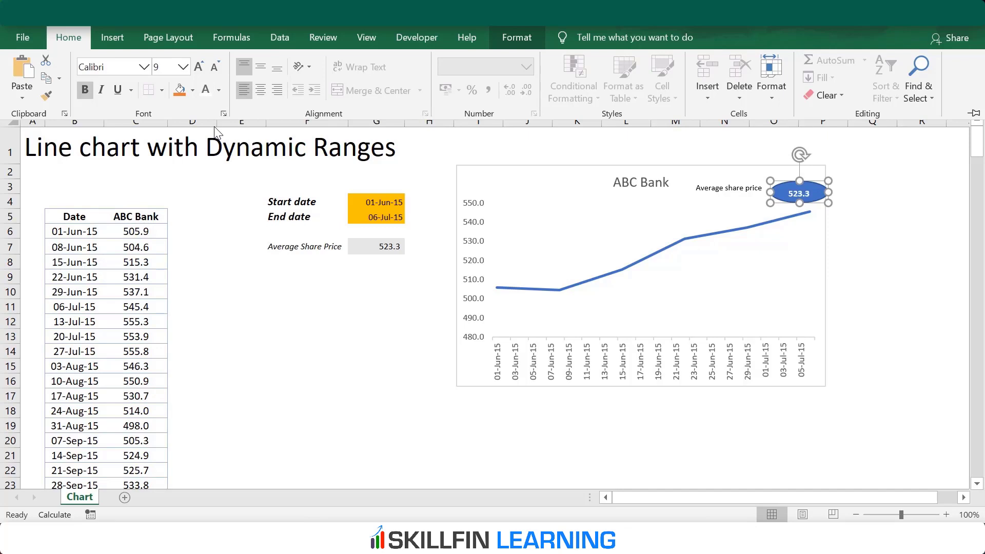
Move the oval slightly up so it lines up with the "Average share price" label, and deselect it.
click(826, 199)
drag(821, 198, 819, 192)
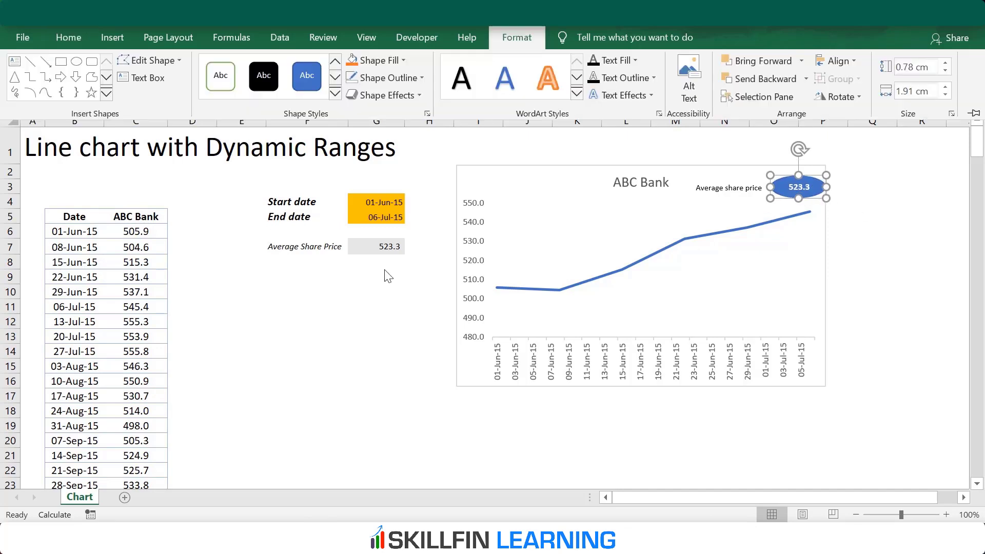
click(401, 303)
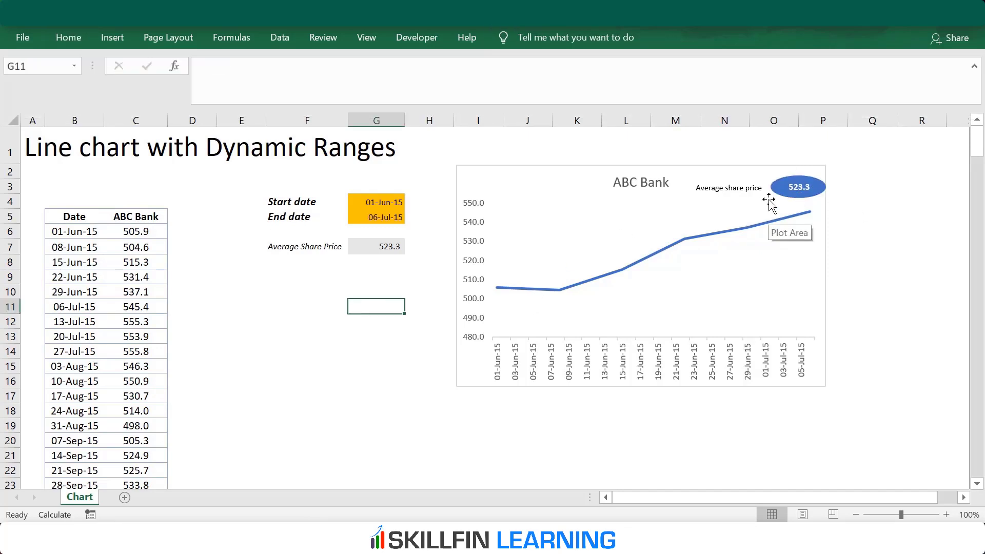
click(811, 189)
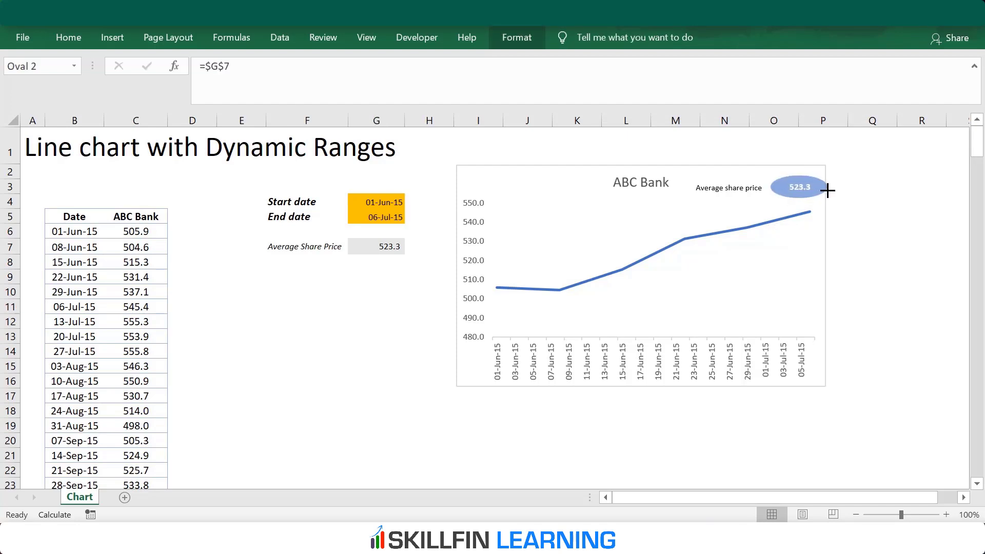
click(874, 204)
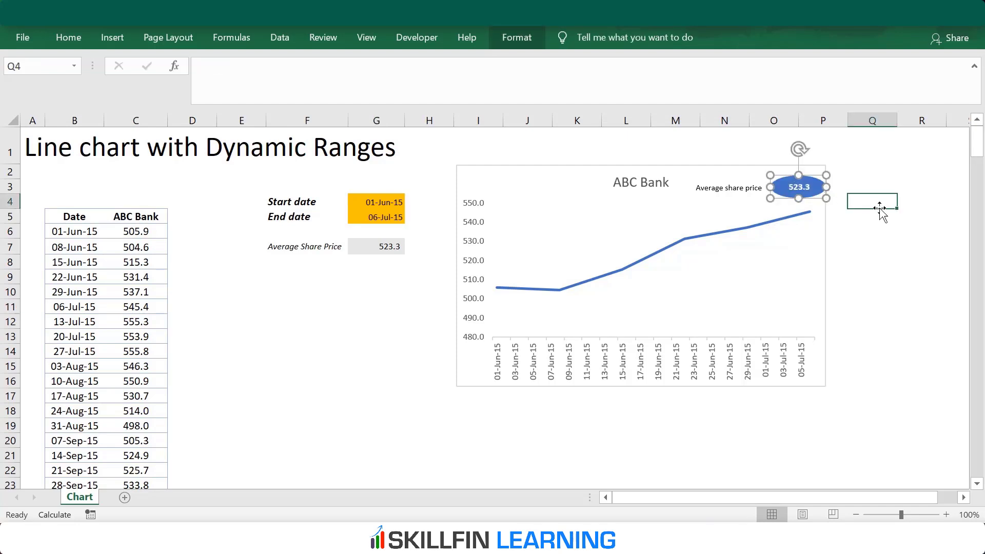
Set the End date in cell G5 to 24-Aug-15 from its list of dates.
click(380, 217)
click(414, 216)
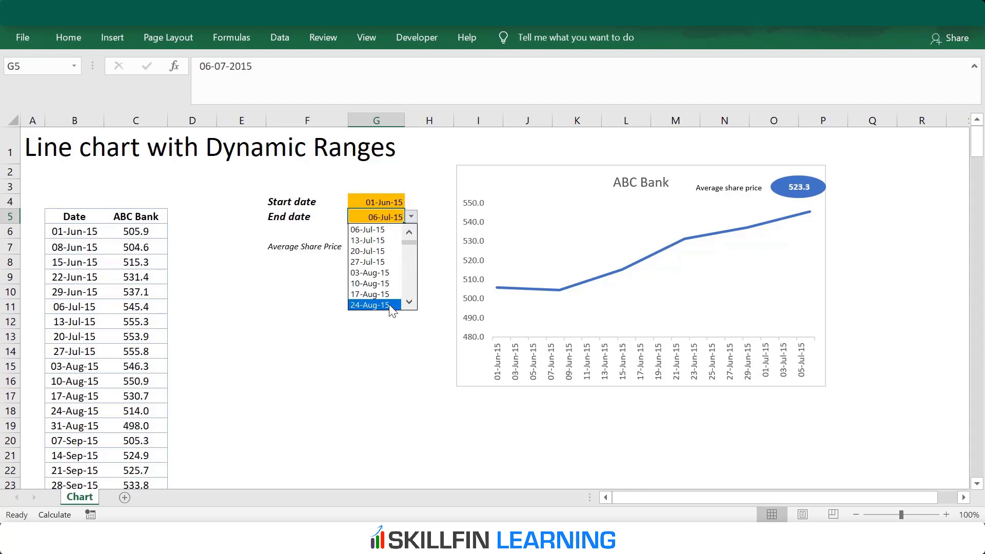
click(392, 305)
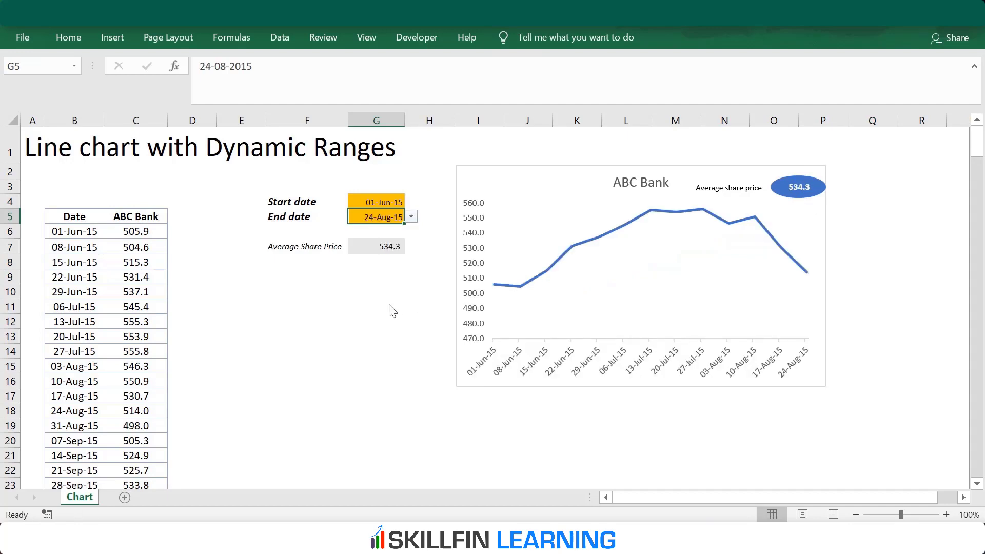